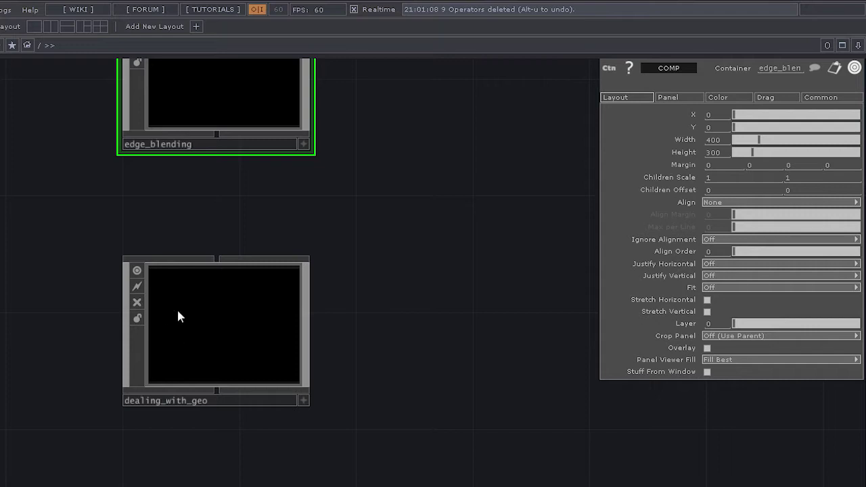
Enter the dealing_with_geo container and look over its network of projectors, light, dome geometry, material and render nodes.
{"action": "scroll", "coordinate": [179, 316], "scroll_direction": "up", "scroll_amount": 5}
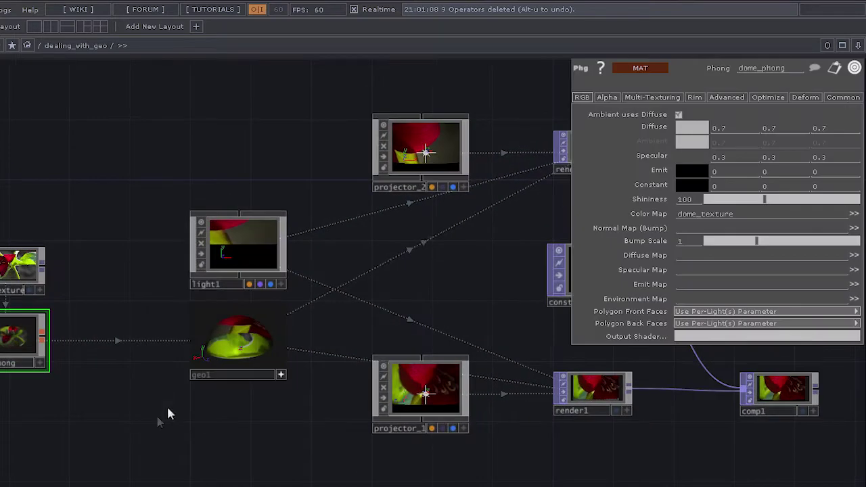
{"action": "scroll", "coordinate": [268, 426], "scroll_direction": "down", "scroll_amount": 4}
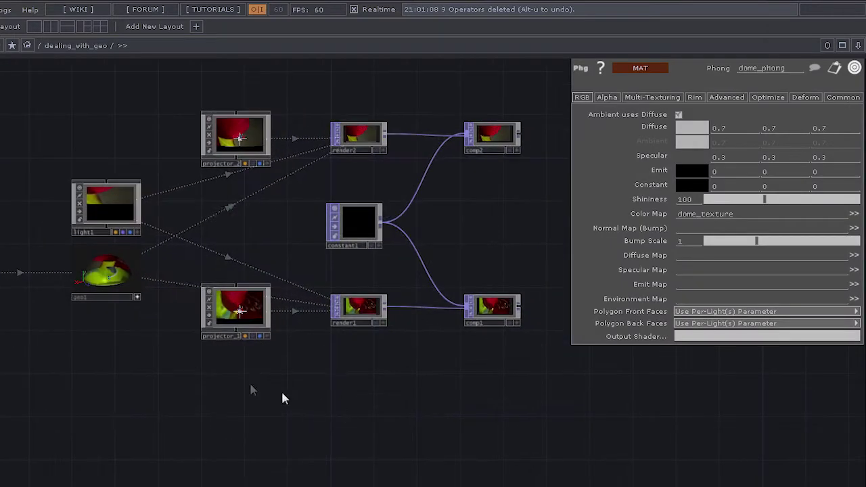
{"action": "left_click_drag", "start_coordinate": [253, 408], "coordinate": [307, 367]}
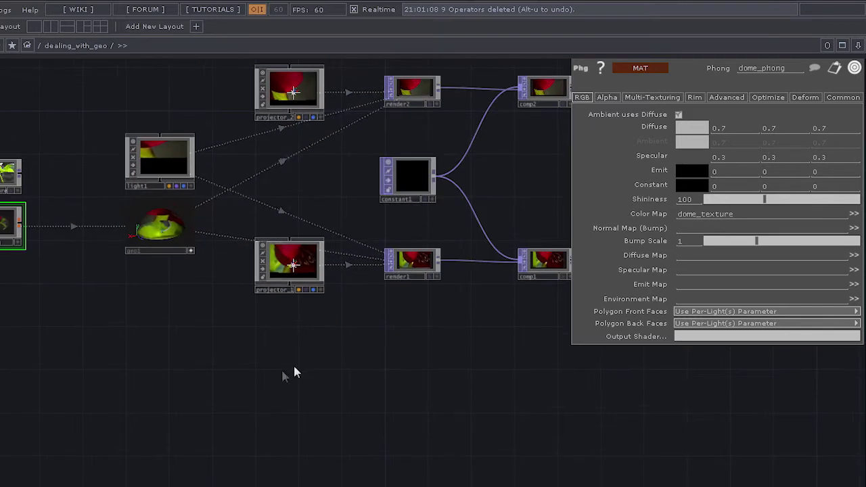
{"action": "scroll", "coordinate": [220, 348], "scroll_direction": "down", "scroll_amount": 2}
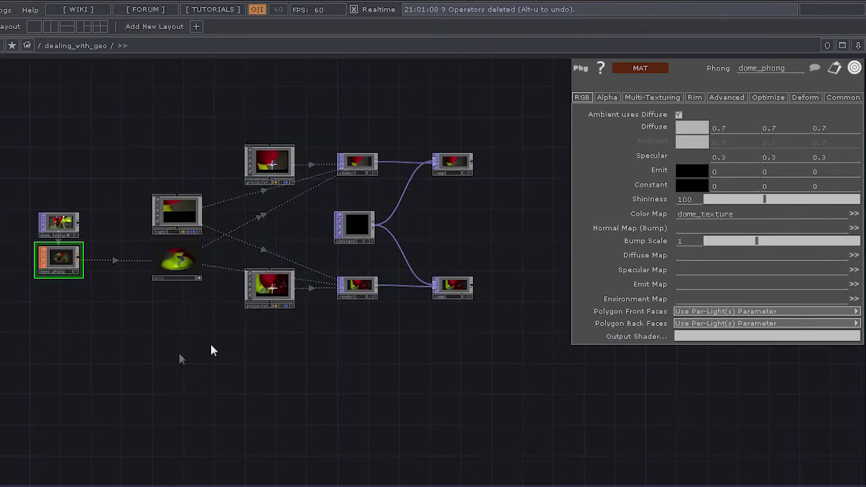
{"action": "left_click_drag", "start_coordinate": [108, 354], "coordinate": [161, 369]}
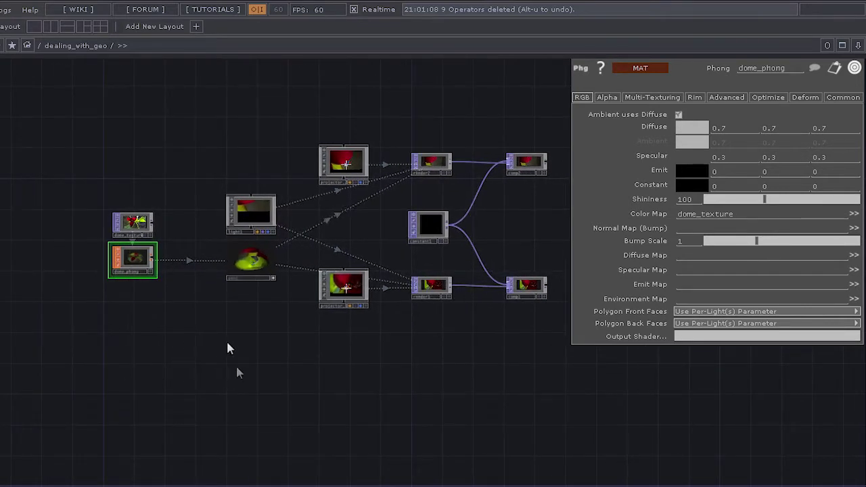
{"action": "right_click_drag", "start_coordinate": [231, 294], "coordinate": [238, 256]}
{"action": "left_click_drag", "start_coordinate": [253, 397], "coordinate": [236, 226]}
{"action": "scroll", "coordinate": [188, 227], "scroll_direction": "down", "scroll_amount": 2}
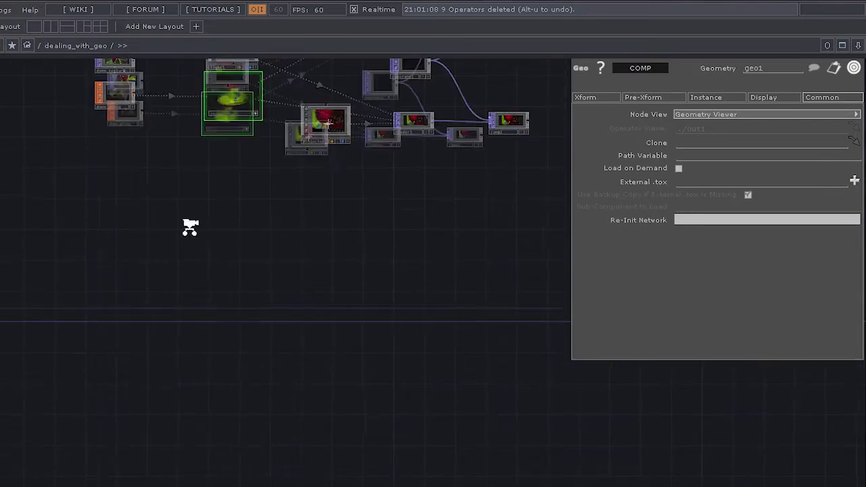
{"action": "scroll", "coordinate": [196, 270], "scroll_direction": "up", "scroll_amount": 4}
{"action": "scroll", "coordinate": [230, 306], "scroll_direction": "up", "scroll_amount": 2}
{"action": "left_click_drag", "start_coordinate": [230, 305], "coordinate": [217, 283]}
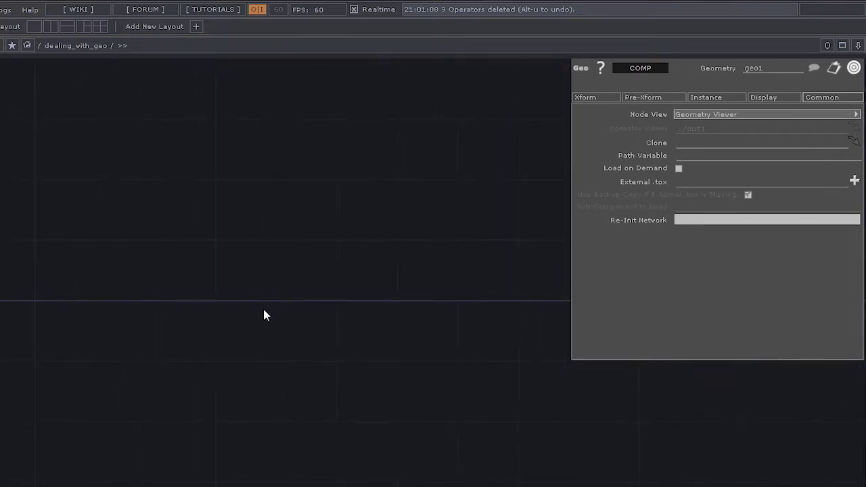
{"action": "scroll", "coordinate": [300, 334], "scroll_direction": "down", "scroll_amount": 2}
{"action": "left_click_drag", "start_coordinate": [288, 299], "coordinate": [296, 253]}
{"action": "left_click_drag", "start_coordinate": [459, 304], "coordinate": [236, 269]}
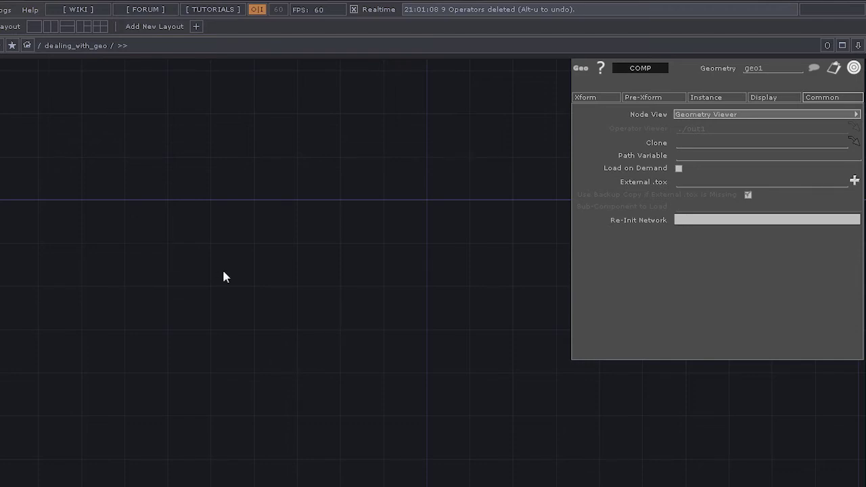
Copy the geo1 dome component.
{"action": "left_click_drag", "start_coordinate": [158, 203], "coordinate": [237, 287]}
{"action": "left_click_drag", "start_coordinate": [162, 252], "coordinate": [157, 451]}
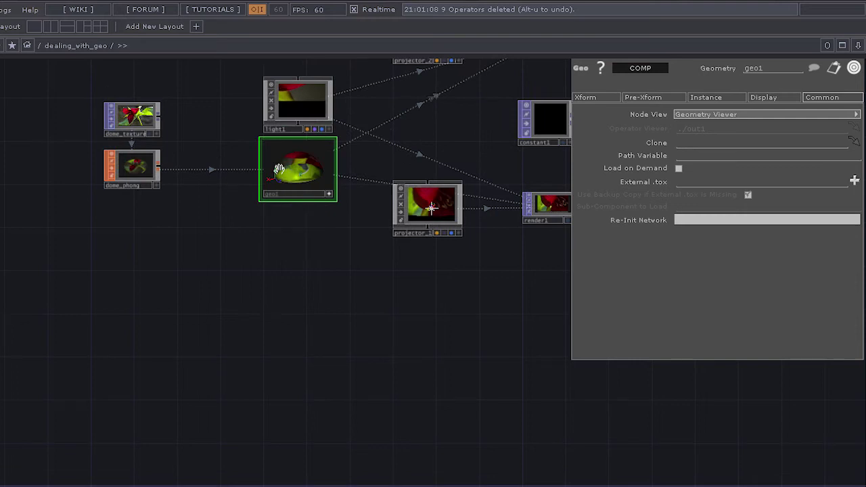
{"action": "key", "text": "ctrl+c"}
{"action": "key", "text": "ctrl+v"}
{"action": "left_click_drag", "start_coordinate": [357, 388], "coordinate": [314, 287]}
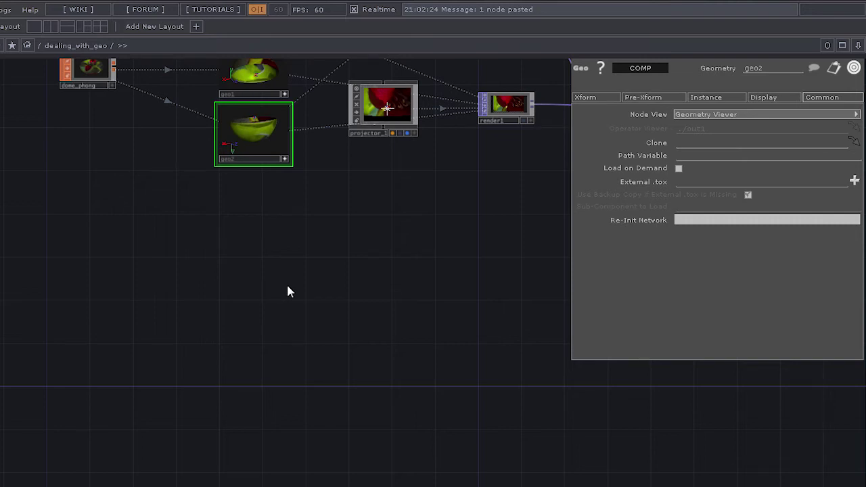
{"action": "key", "text": "ctrl+z"}
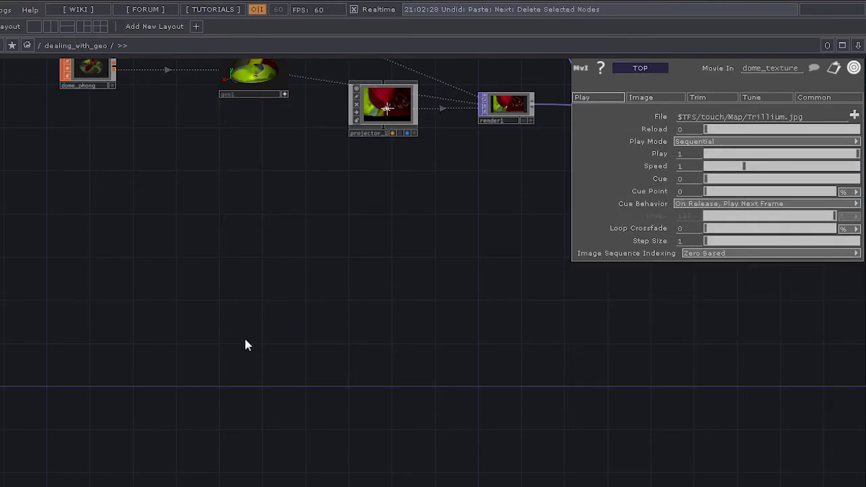
Paste a duplicate of geo1 into the empty space below the network and reset all of the duplicate's parameters.
{"action": "key", "text": "ctrl+v"}
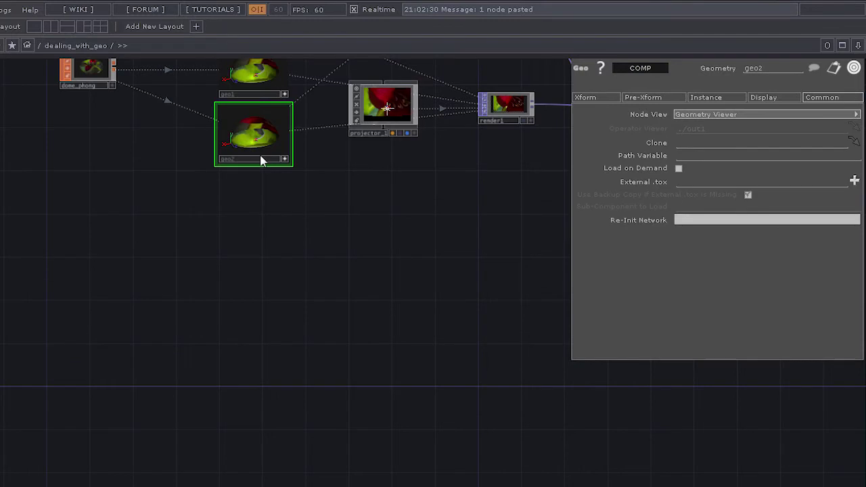
{"action": "left_click_drag", "start_coordinate": [224, 113], "coordinate": [228, 316]}
{"action": "scroll", "coordinate": [228, 315], "scroll_direction": "up", "scroll_amount": 2}
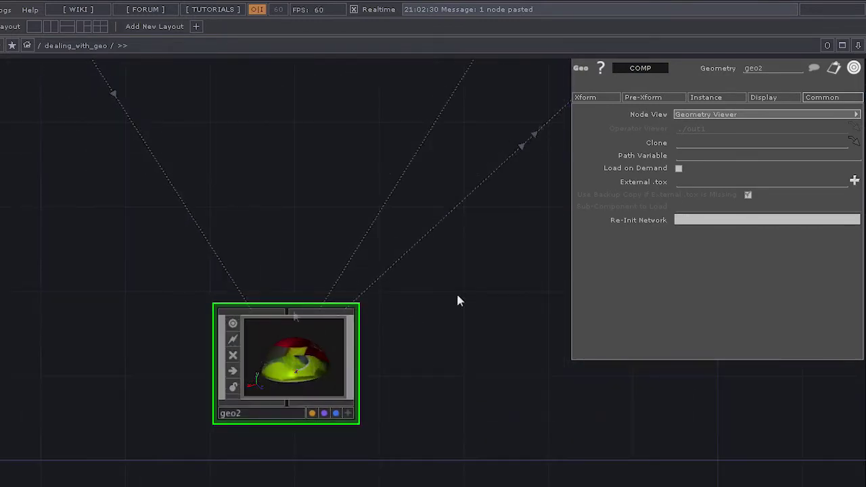
{"action": "right_click", "coordinate": [290, 363]}
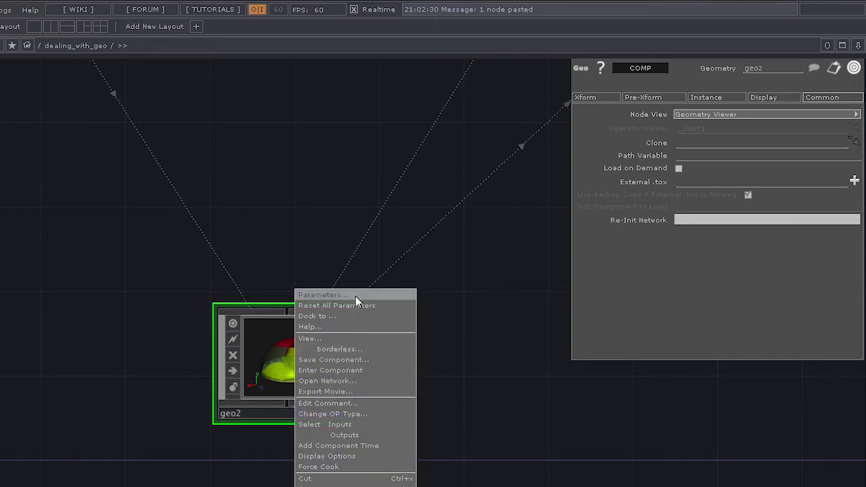
{"action": "left_click", "coordinate": [336, 305]}
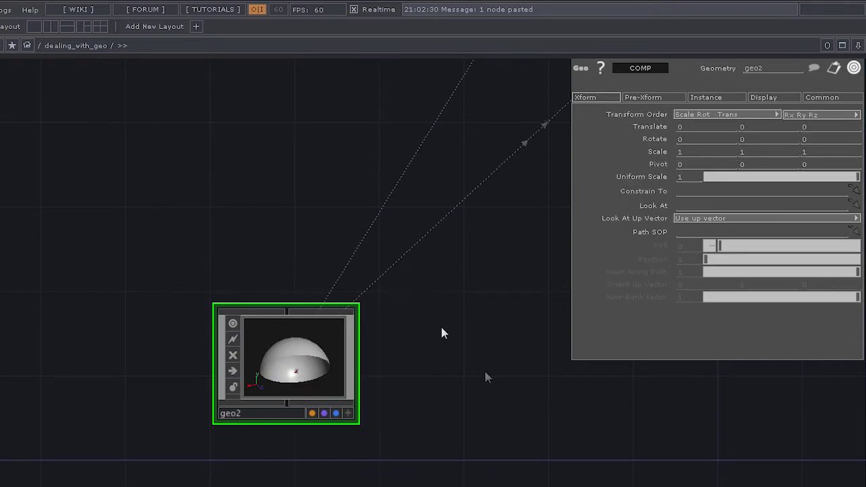
Examine the dome in geo2's viewer and inspect the mesh1 File SOP inside the component.
{"action": "left_click", "coordinate": [345, 412]}
{"action": "mouse_move", "coordinate": [304, 360]}
{"action": "left_mouse_down"}
{"action": "mouse_move", "coordinate": [303, 386]}
{"action": "mouse_move", "coordinate": [284, 361]}
{"action": "mouse_move", "coordinate": [315, 364]}
{"action": "mouse_move", "coordinate": [293, 359]}
{"action": "left_mouse_up"}
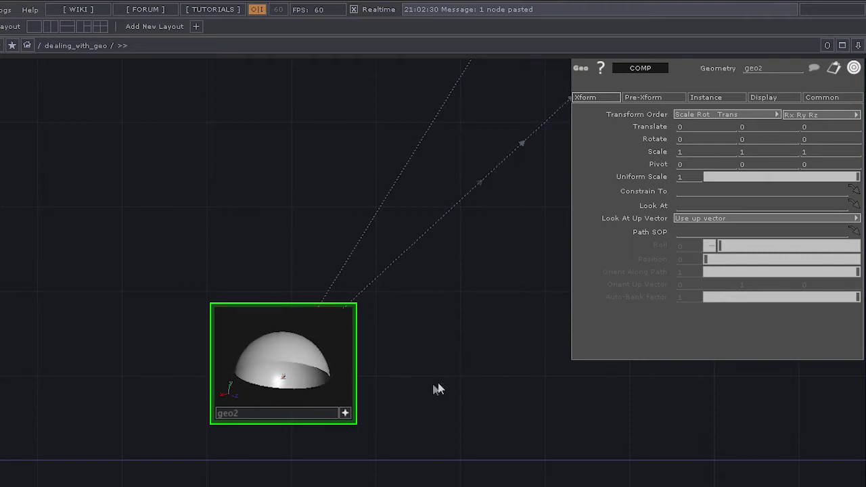
{"action": "scroll", "coordinate": [305, 381], "scroll_direction": "up", "scroll_amount": 10}
{"action": "scroll", "coordinate": [306, 381], "scroll_direction": "up", "scroll_amount": 5}
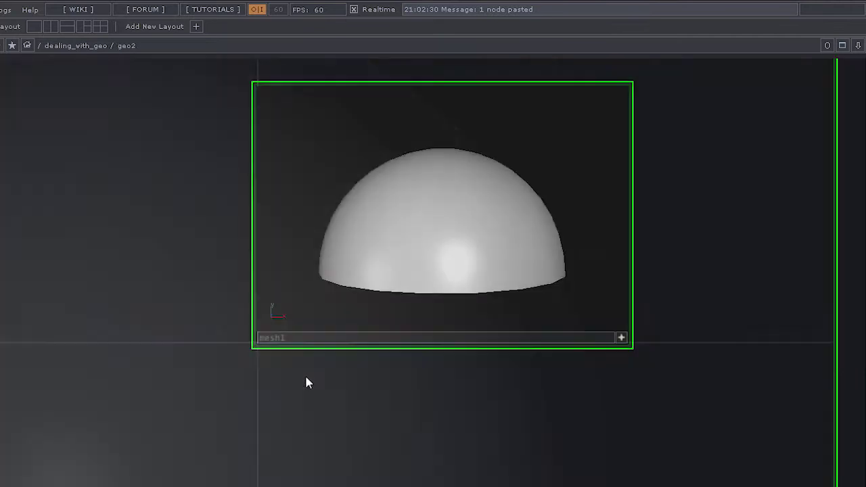
{"action": "left_click_drag", "start_coordinate": [628, 320], "coordinate": [402, 282]}
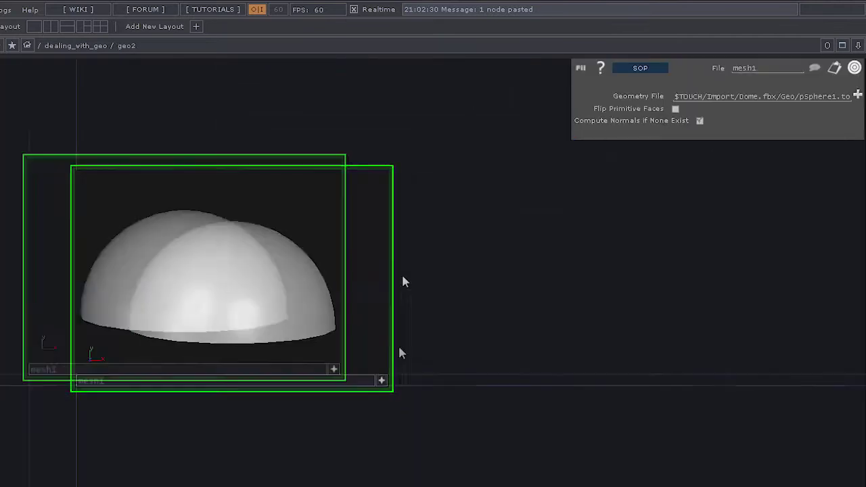
{"action": "left_click", "coordinate": [313, 366]}
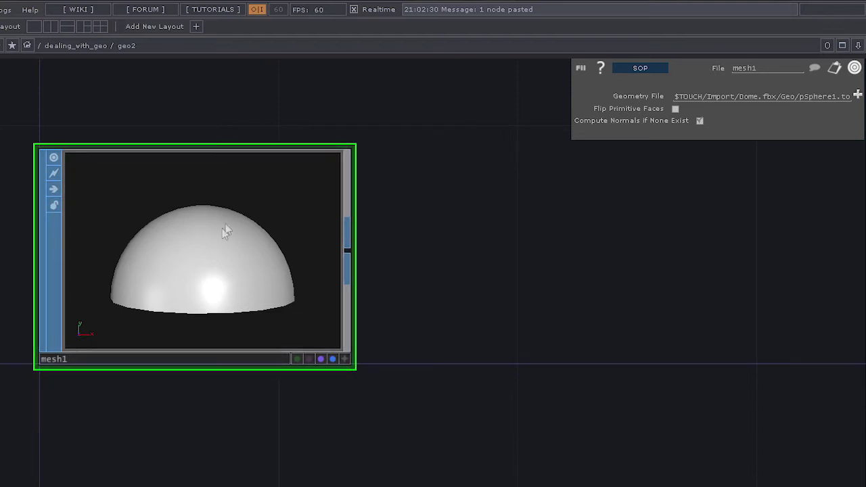
{"action": "scroll", "coordinate": [220, 298], "scroll_direction": "down", "scroll_amount": 2}
{"action": "scroll", "coordinate": [216, 298], "scroll_direction": "down", "scroll_amount": 5}
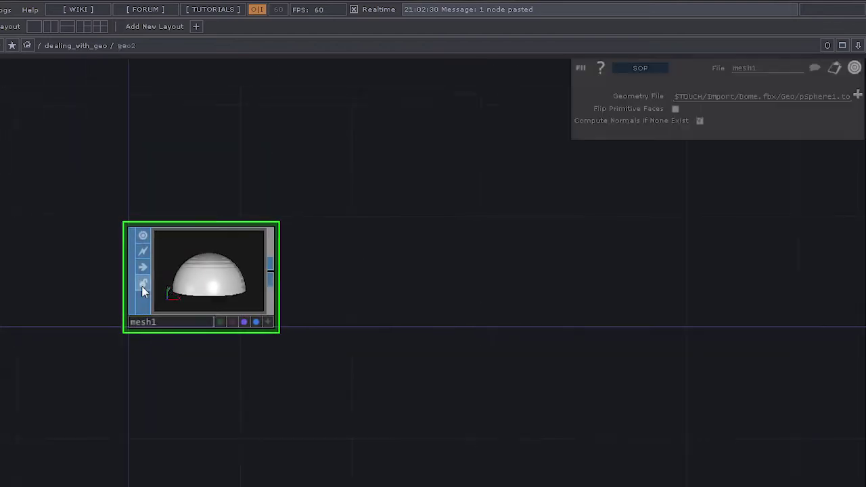
{"action": "scroll", "coordinate": [404, 361], "scroll_direction": "down", "scroll_amount": 1}
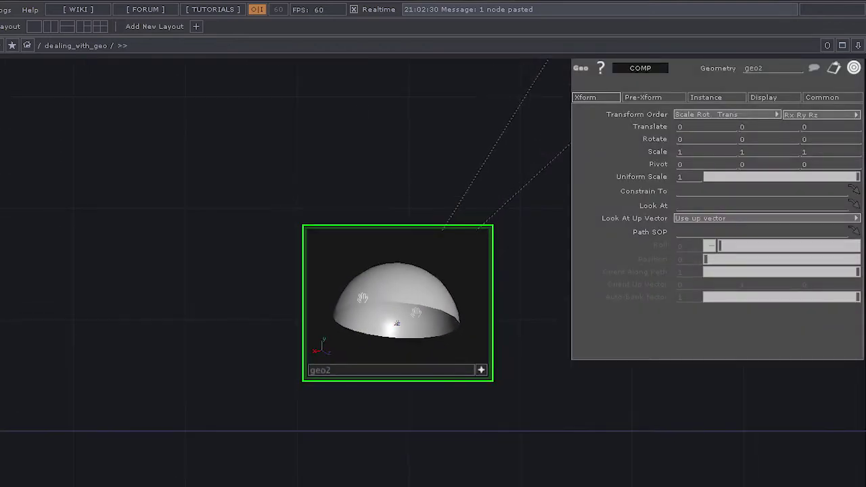
Rotate the dome in geo2's viewer to view it from the side and deactivate the viewer.
{"action": "left_click_drag", "start_coordinate": [248, 338], "coordinate": [199, 263]}
{"action": "right_click_drag", "start_coordinate": [160, 266], "coordinate": [429, 369]}
{"action": "left_click_drag", "start_coordinate": [401, 279], "coordinate": [379, 242]}
{"action": "left_click", "coordinate": [431, 296]}
{"action": "right_click_drag", "start_coordinate": [492, 242], "coordinate": [372, 218]}
{"action": "left_click_drag", "start_coordinate": [362, 216], "coordinate": [348, 380]}
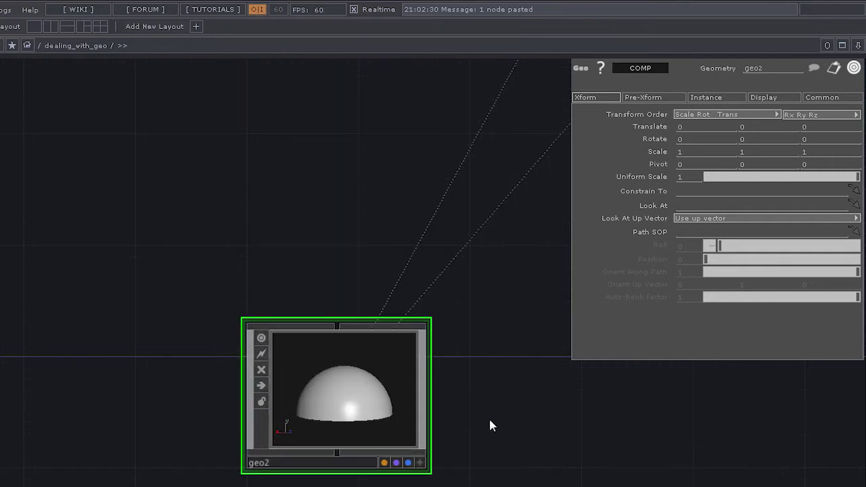
{"action": "left_click_drag", "start_coordinate": [488, 418], "coordinate": [325, 274]}
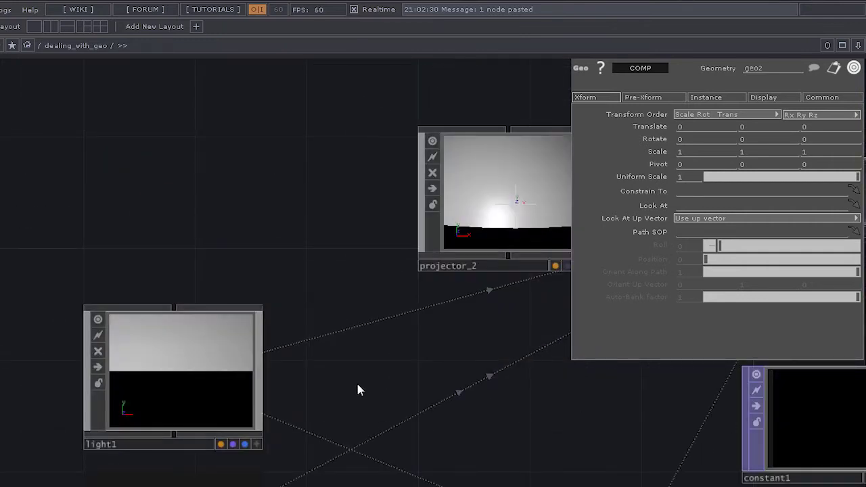
{"action": "key", "text": "u"}
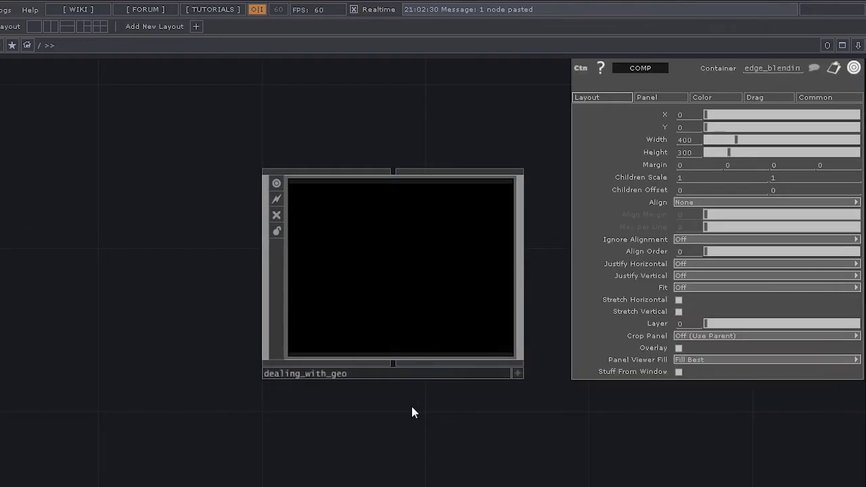
{"action": "scroll", "coordinate": [359, 304], "scroll_direction": "up", "scroll_amount": 4}
{"action": "scroll", "coordinate": [359, 305], "scroll_direction": "up", "scroll_amount": 5}
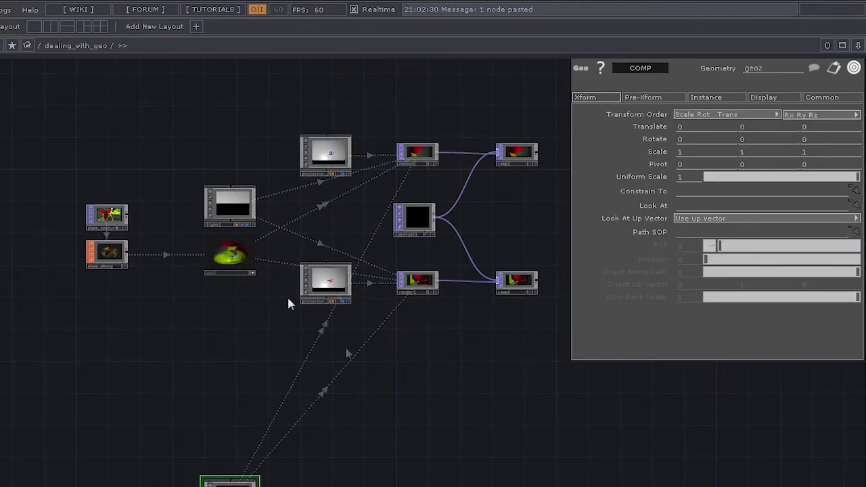
{"action": "left_click_drag", "start_coordinate": [433, 417], "coordinate": [425, 274]}
{"action": "left_click_drag", "start_coordinate": [335, 392], "coordinate": [395, 296]}
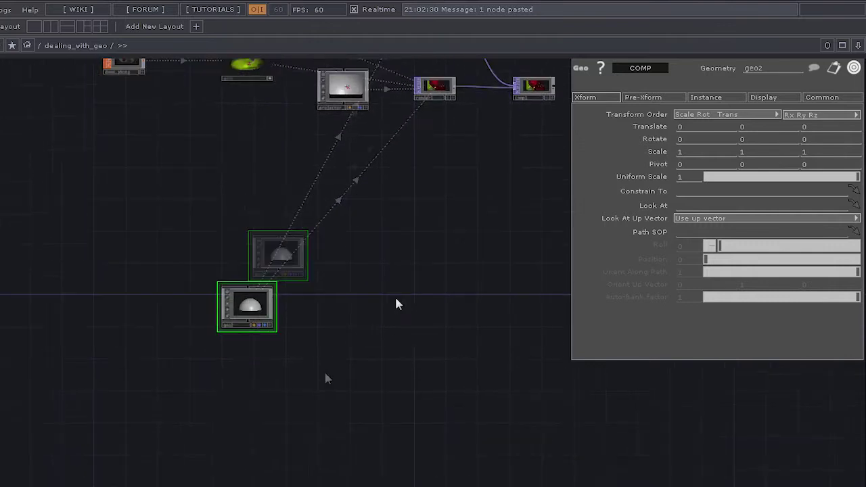
{"action": "right_click_drag", "start_coordinate": [212, 195], "coordinate": [295, 319]}
{"action": "left_click_drag", "start_coordinate": [386, 314], "coordinate": [382, 311]}
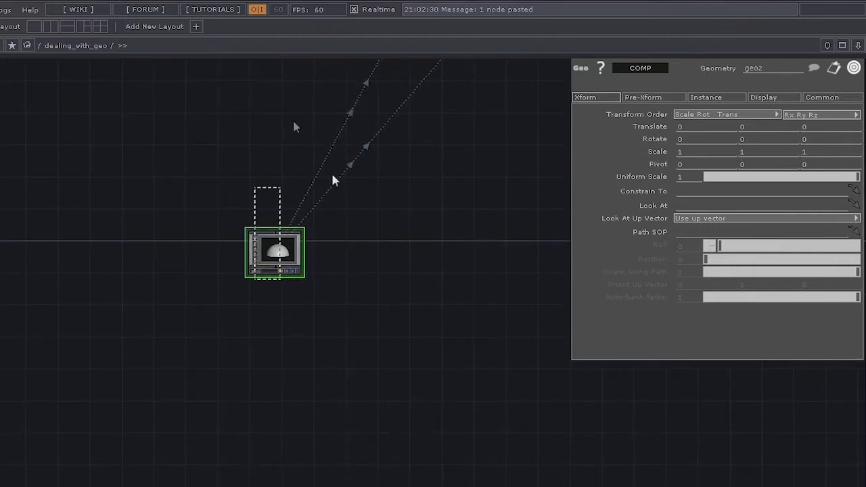
{"action": "scroll", "coordinate": [330, 320], "scroll_direction": "up", "scroll_amount": 4}
{"action": "left_click_drag", "start_coordinate": [198, 254], "coordinate": [270, 352]}
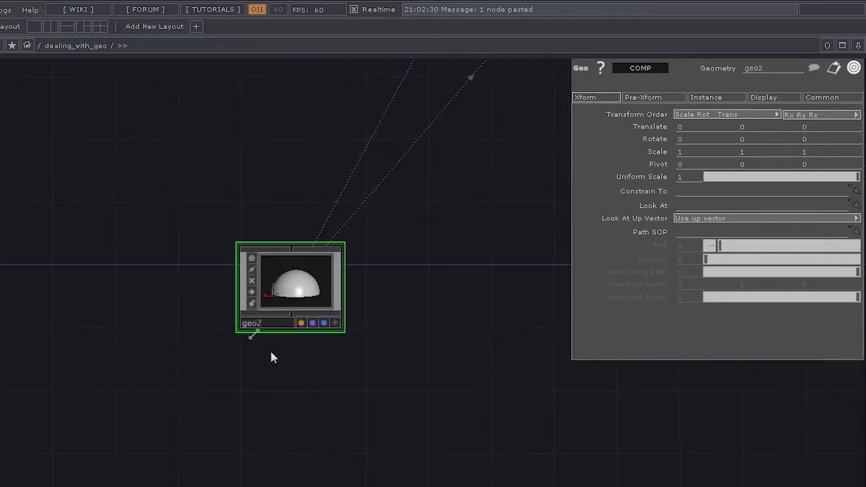
{"action": "right_click_drag", "start_coordinate": [211, 188], "coordinate": [293, 369]}
{"action": "scroll", "coordinate": [378, 290], "scroll_direction": "up", "scroll_amount": 1}
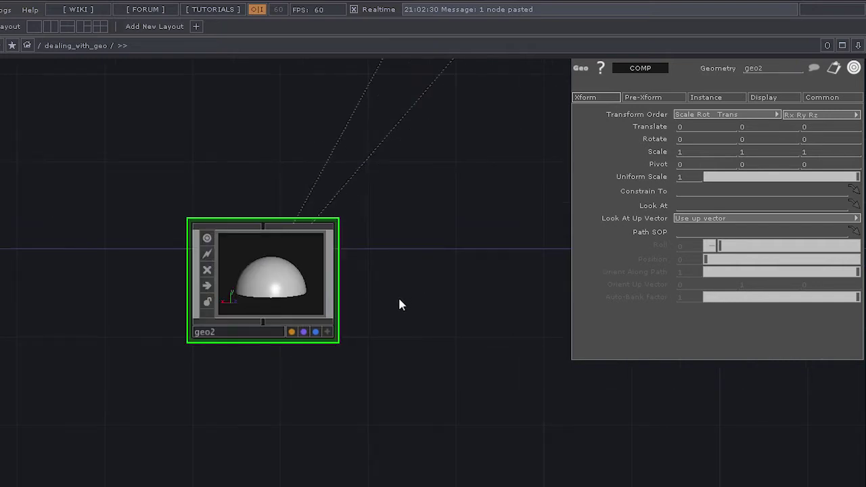
Cut geo2 out of the dealing_with_geo network and add a new Container COMP in the empty area.
{"action": "right_click_drag", "start_coordinate": [424, 268], "coordinate": [168, 382]}
{"action": "key", "text": "Delete"}
{"action": "key", "text": "Tab"}
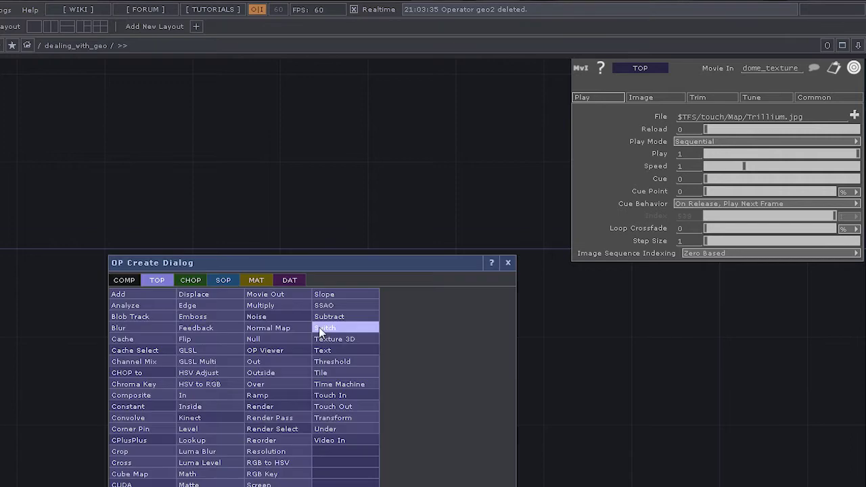
{"action": "left_click", "coordinate": [122, 279]}
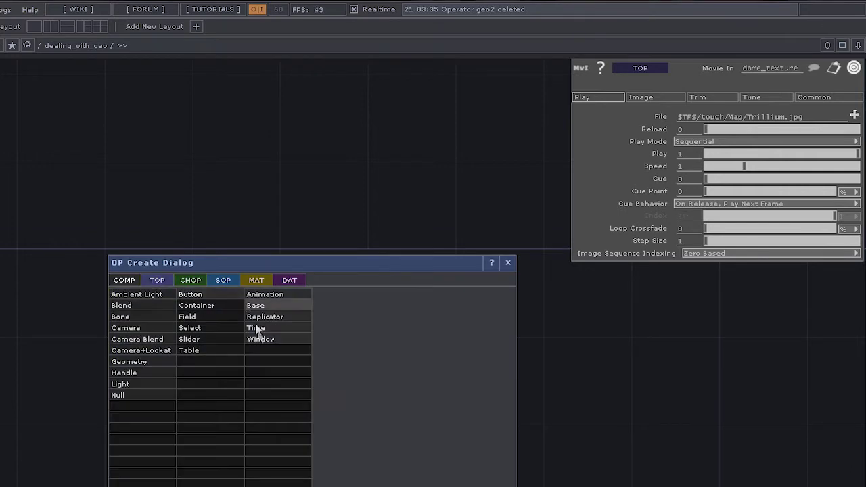
{"action": "left_click", "coordinate": [192, 305]}
{"action": "left_click", "coordinate": [298, 214]}
Enter the new container and paste geo2 into its empty network.
{"action": "scroll", "coordinate": [302, 248], "scroll_direction": "up", "scroll_amount": 5}
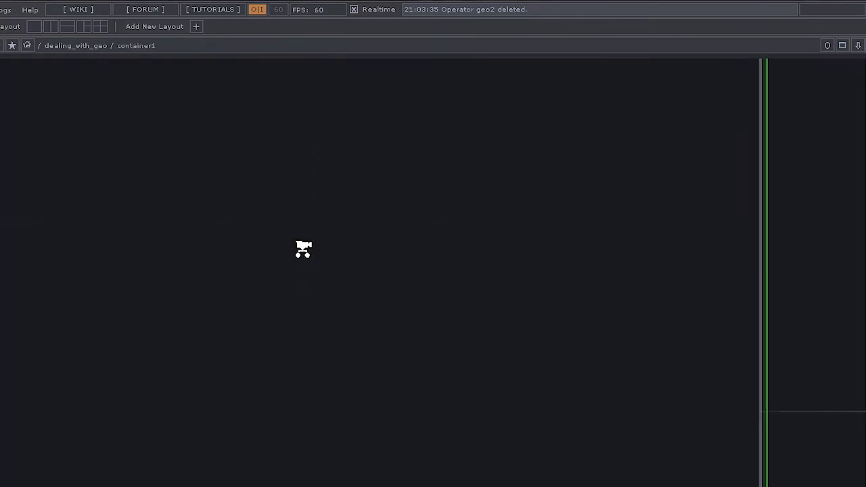
{"action": "key", "text": "ctrl+v"}
{"action": "left_click_drag", "start_coordinate": [379, 343], "coordinate": [206, 428]}
{"action": "scroll", "coordinate": [300, 349], "scroll_direction": "down", "scroll_amount": 8}
{"action": "left_click_drag", "start_coordinate": [258, 164], "coordinate": [323, 297]}
{"action": "left_click_drag", "start_coordinate": [383, 310], "coordinate": [282, 392]}
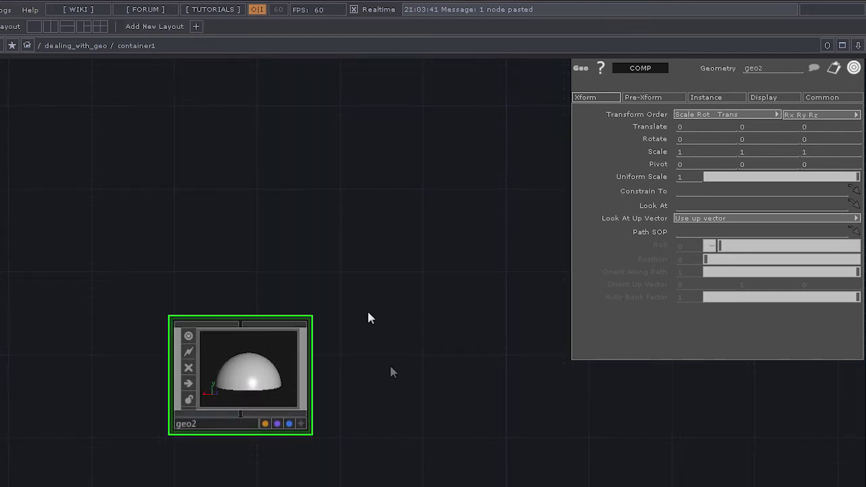
{"action": "scroll", "coordinate": [350, 340], "scroll_direction": "up", "scroll_amount": 4}
{"action": "scroll", "coordinate": [349, 340], "scroll_direction": "down", "scroll_amount": 4}
{"action": "left_click_drag", "start_coordinate": [390, 379], "coordinate": [363, 282]}
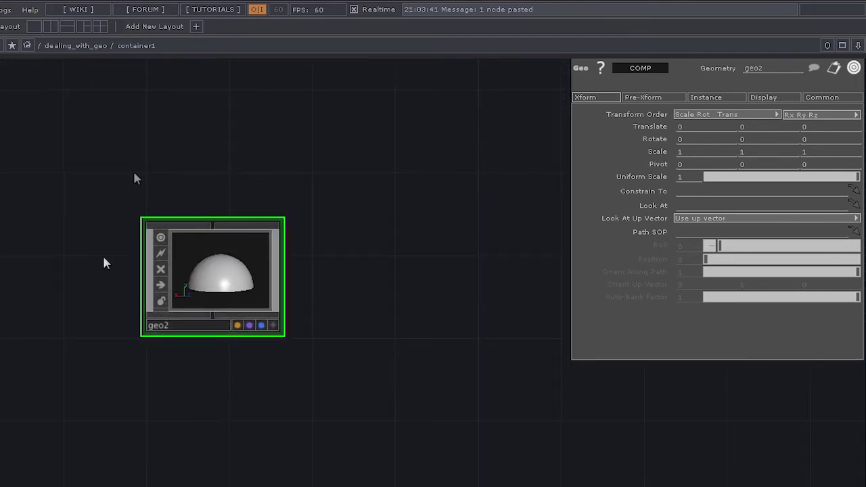
Add a Render TOP beside geo2 inside the new container.
{"action": "left_click", "coordinate": [274, 325]}
{"action": "left_click_drag", "start_coordinate": [377, 271], "coordinate": [280, 287]}
{"action": "key", "text": "Tab"}
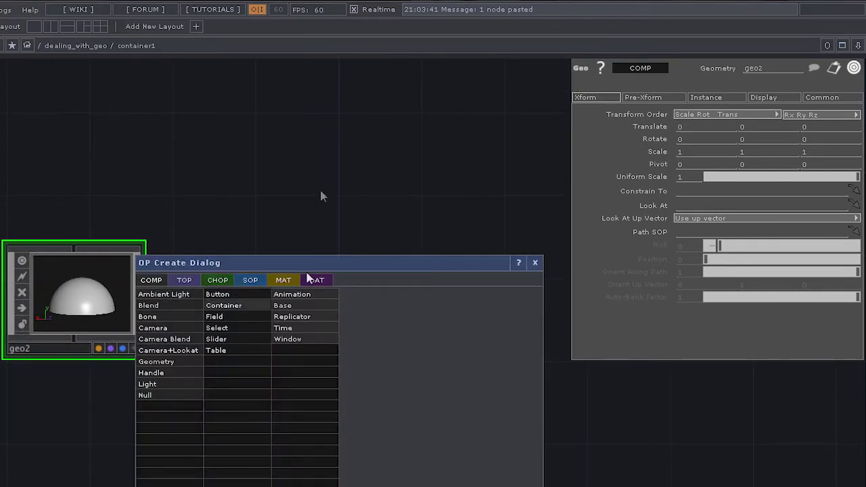
{"action": "left_click", "coordinate": [295, 208]}
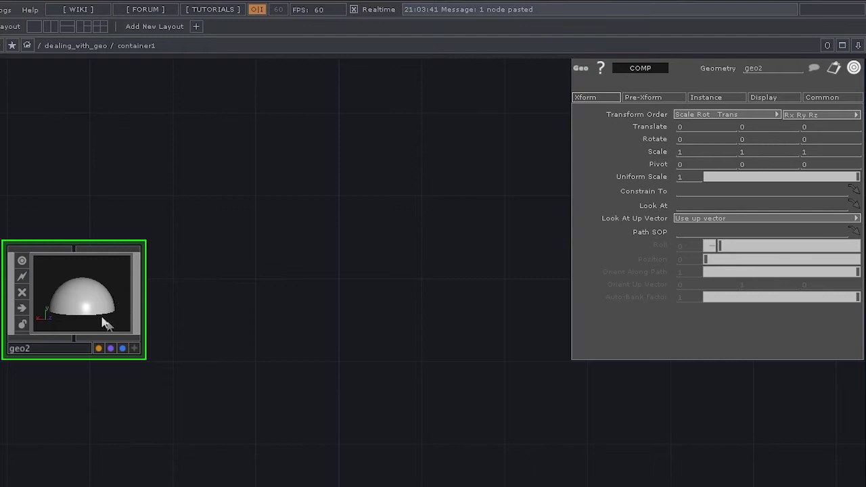
{"action": "key", "text": "Tab"}
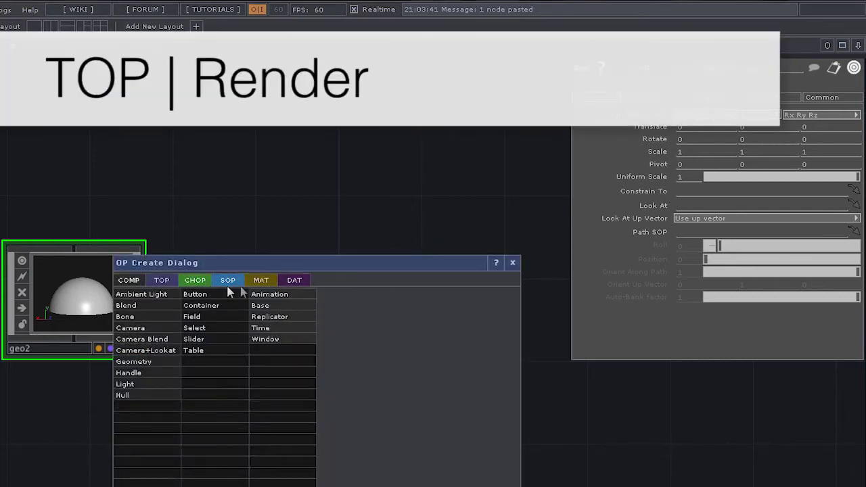
{"action": "left_click", "coordinate": [162, 280]}
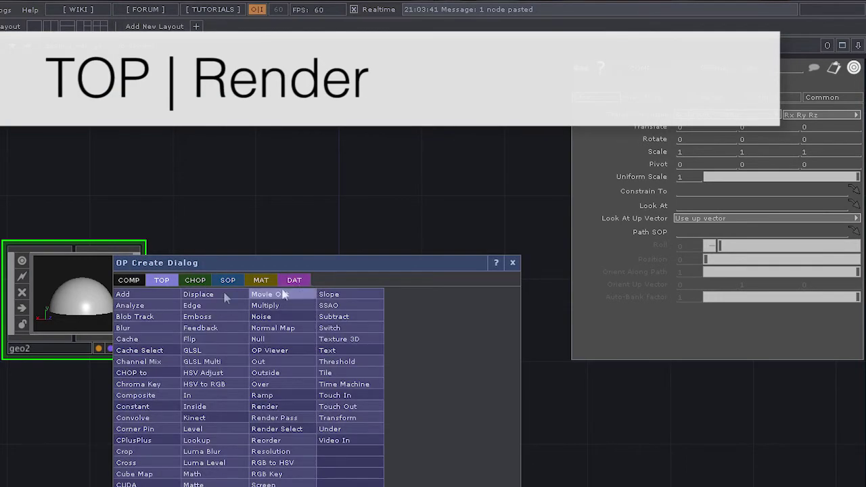
{"action": "left_click", "coordinate": [289, 403]}
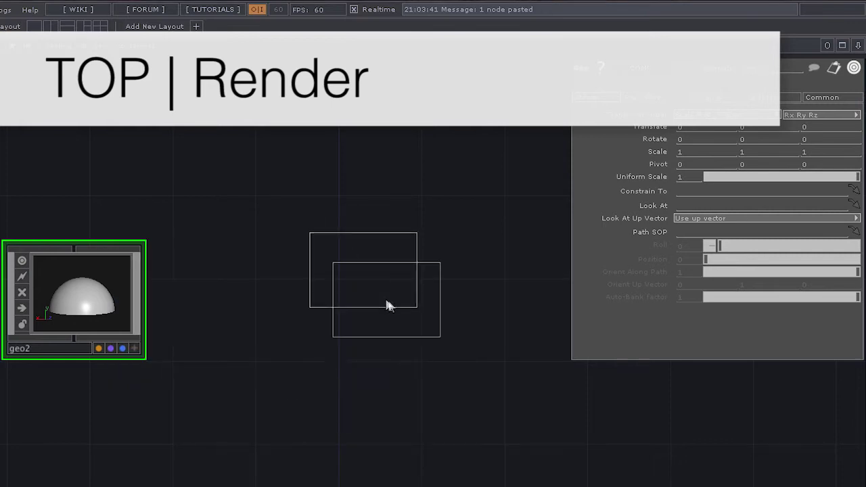
{"action": "left_click", "coordinate": [395, 309]}
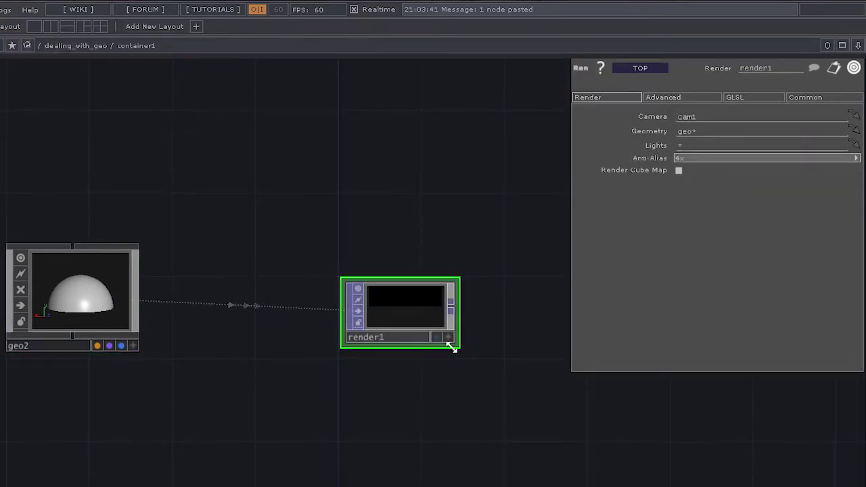
{"action": "left_click_drag", "start_coordinate": [415, 321], "coordinate": [407, 290]}
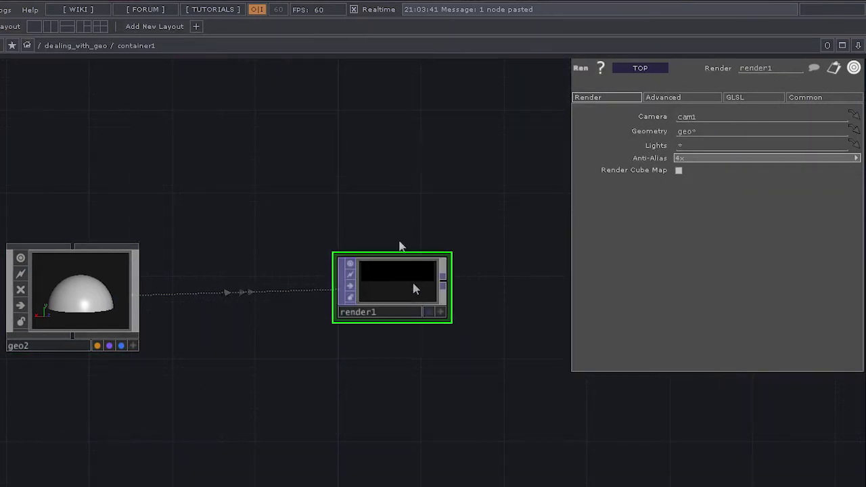
{"action": "left_click_drag", "start_coordinate": [417, 295], "coordinate": [404, 316]}
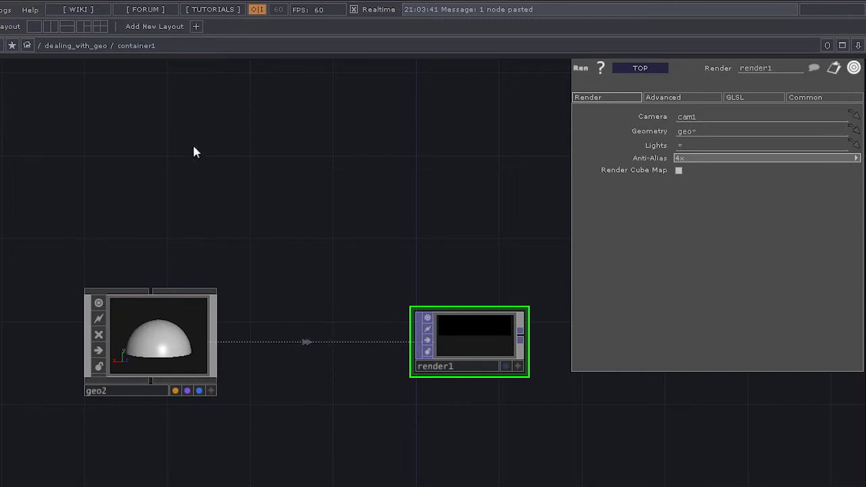
Add a Light COMP directly above geo2.
{"action": "left_click_drag", "start_coordinate": [193, 149], "coordinate": [180, 203]}
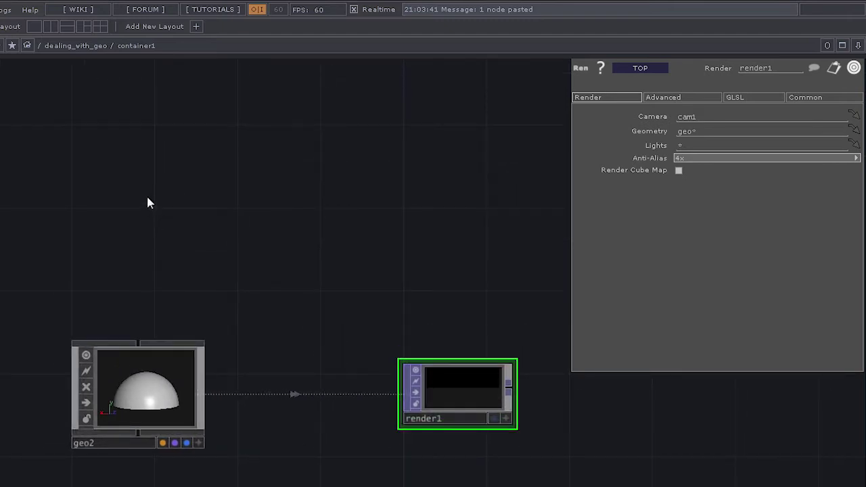
{"action": "key", "text": "Tab"}
{"action": "left_click", "coordinate": [0, 203]}
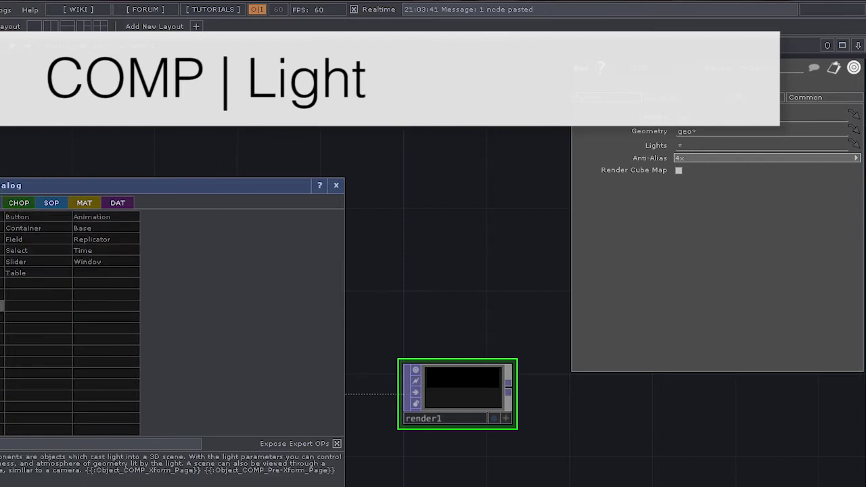
{"action": "left_click", "coordinate": [0, 306]}
{"action": "left_click", "coordinate": [140, 271]}
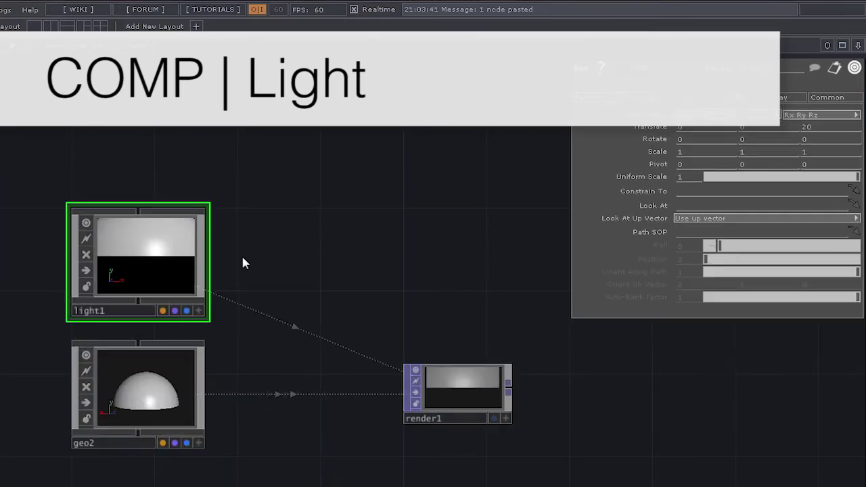
Add a Camera COMP directly above light1.
{"action": "key", "text": "Tab"}
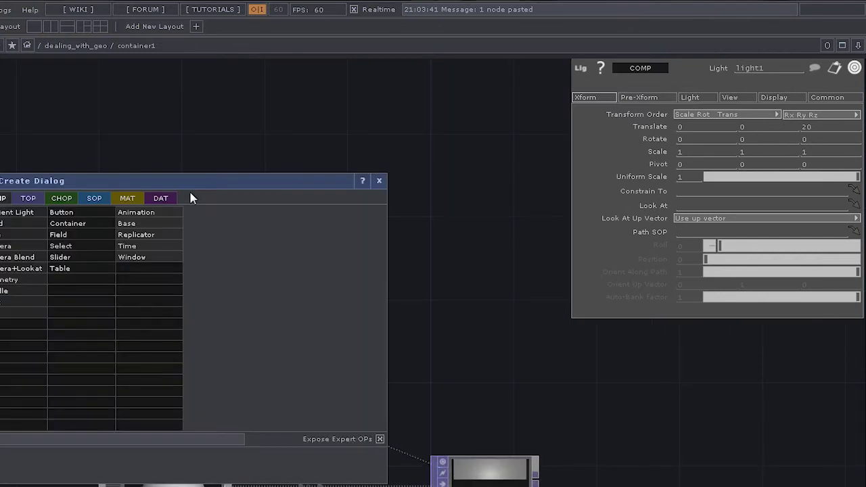
{"action": "left_click", "coordinate": [18, 260]}
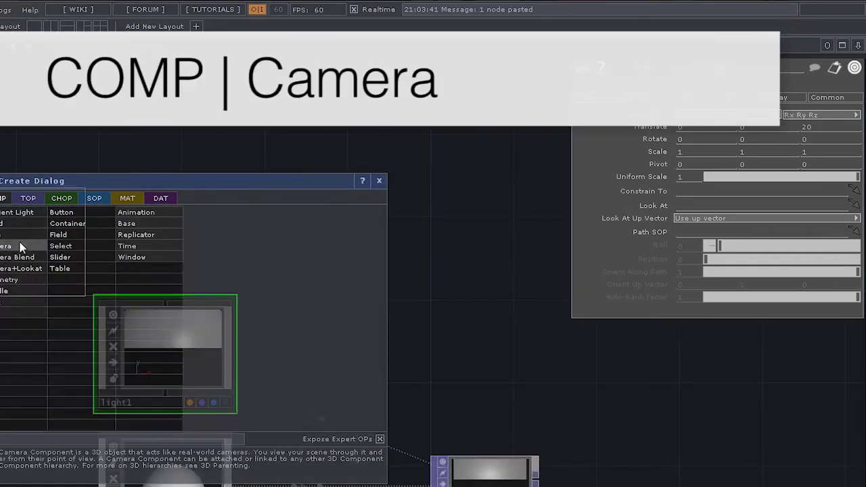
{"action": "left_click", "coordinate": [169, 219]}
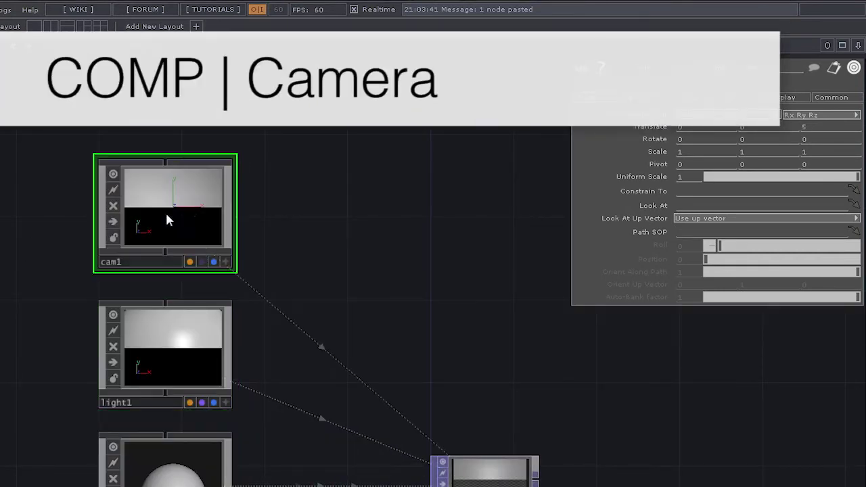
Add a Phong MAT and place it to the left of geo2.
{"action": "left_click_drag", "start_coordinate": [372, 353], "coordinate": [364, 203]}
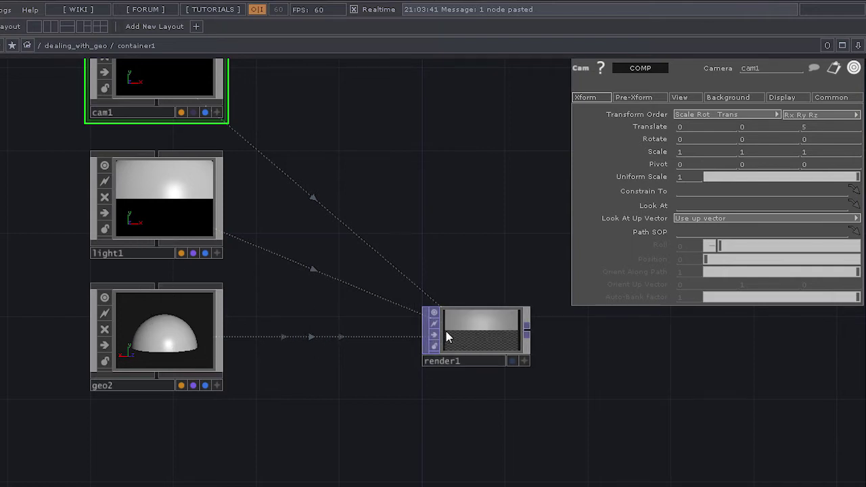
{"action": "left_click_drag", "start_coordinate": [400, 170], "coordinate": [409, 237]}
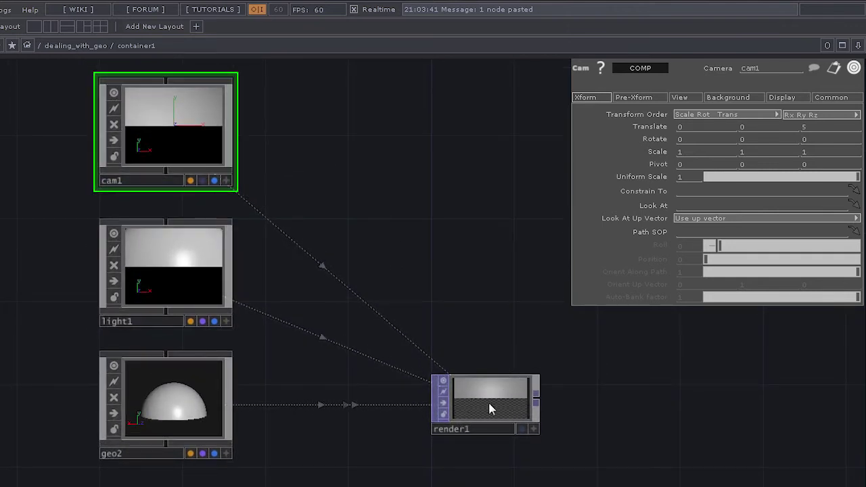
{"action": "scroll", "coordinate": [370, 218], "scroll_direction": "down", "scroll_amount": 1}
{"action": "left_click_drag", "start_coordinate": [386, 205], "coordinate": [472, 174]}
{"action": "left_click_drag", "start_coordinate": [91, 209], "coordinate": [84, 259]}
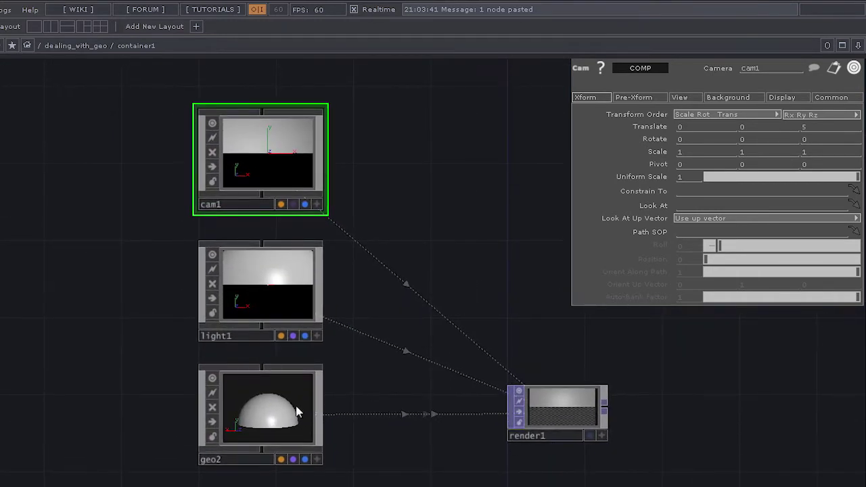
{"action": "left_click_drag", "start_coordinate": [384, 389], "coordinate": [387, 294]}
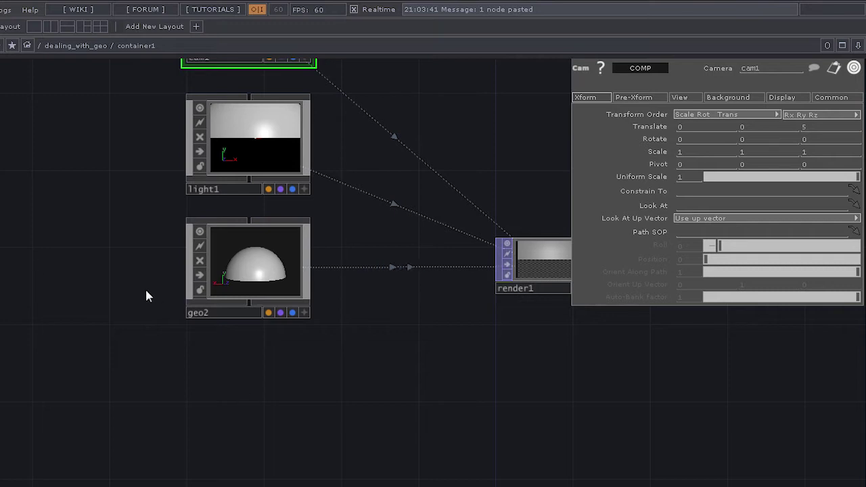
{"action": "key", "text": "Tab"}
{"action": "left_click", "coordinate": [72, 278]}
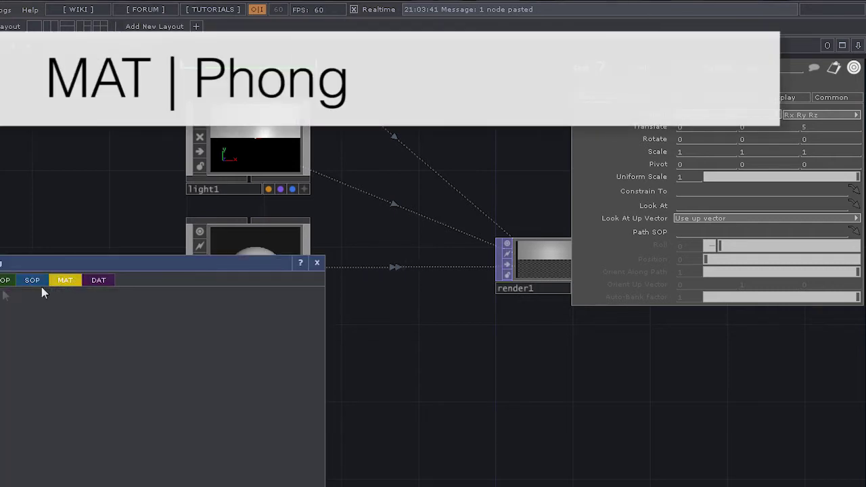
{"action": "left_click", "coordinate": [0, 324]}
{"action": "left_click", "coordinate": [104, 367]}
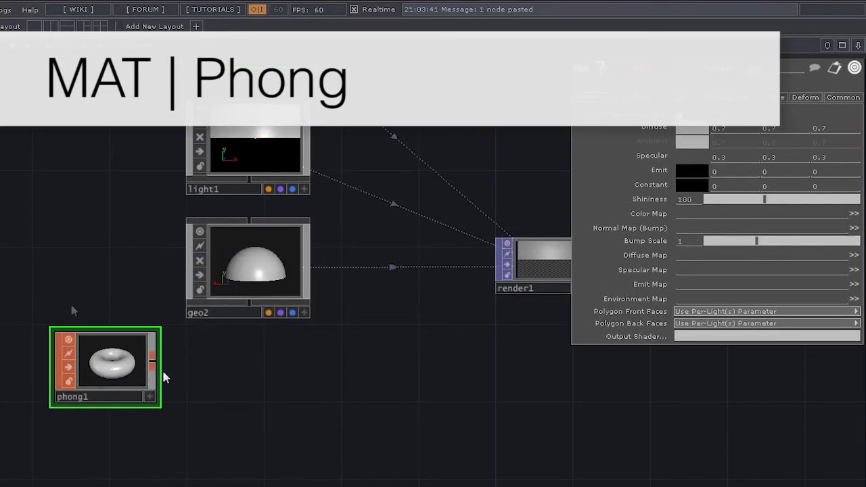
{"action": "left_click_drag", "start_coordinate": [137, 372], "coordinate": [102, 282]}
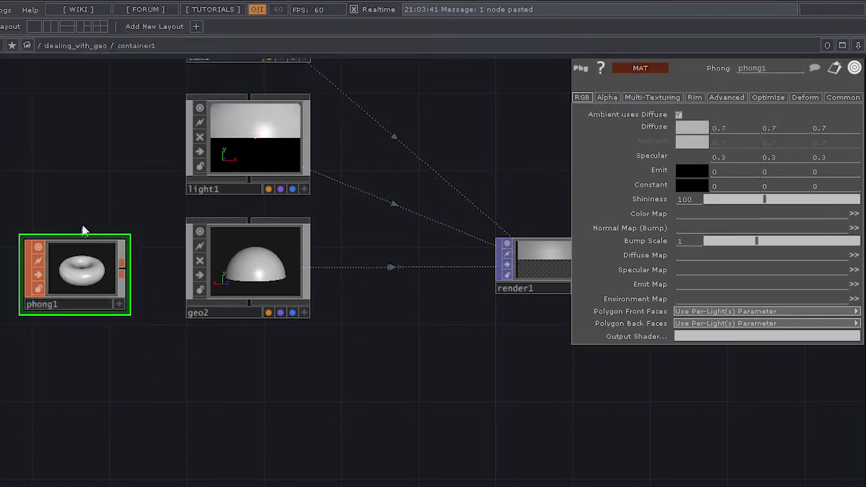
Assign phong1 as geo2's material and line it up level with geo2, spaced further to the left.
{"action": "mouse_move", "coordinate": [76, 277]}
{"action": "left_mouse_down"}
{"action": "mouse_move", "coordinate": [231, 229]}
{"action": "mouse_move", "coordinate": [235, 271]}
{"action": "left_mouse_up"}
{"action": "left_click", "coordinate": [302, 259]}
{"action": "left_click_drag", "start_coordinate": [110, 276], "coordinate": [110, 268]}
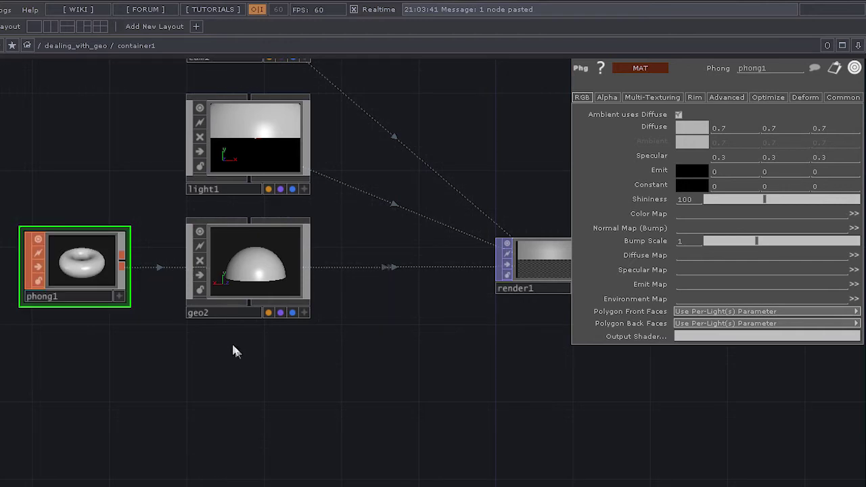
{"action": "right_click_drag", "start_coordinate": [1, 187], "coordinate": [75, 306]}
{"action": "left_click_drag", "start_coordinate": [71, 277], "coordinate": [24, 277]}
Go up to the dealing_with_geo network and copy the dome_texture Movie In TOP.
{"action": "left_click_drag", "start_coordinate": [126, 348], "coordinate": [257, 374]}
{"action": "left_click_drag", "start_coordinate": [200, 181], "coordinate": [201, 222]}
{"action": "key", "text": "u"}
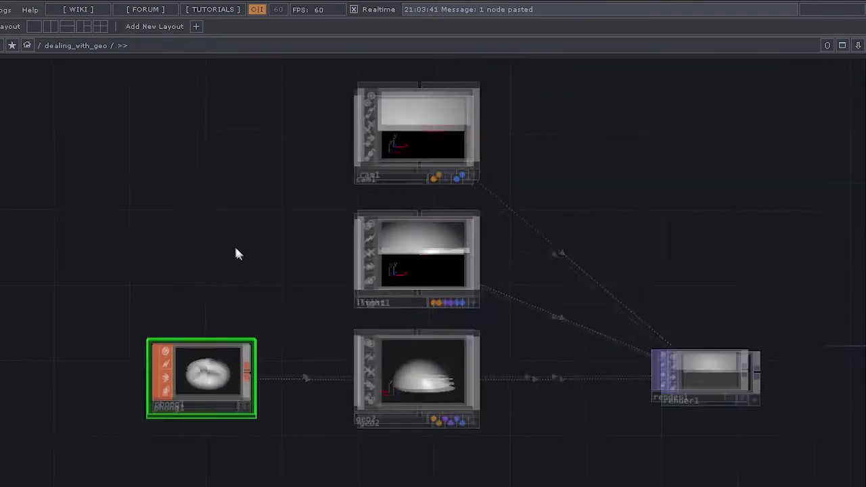
{"action": "left_click_drag", "start_coordinate": [181, 291], "coordinate": [205, 404]}
{"action": "scroll", "coordinate": [159, 230], "scroll_direction": "down", "scroll_amount": 3}
{"action": "left_click_drag", "start_coordinate": [158, 231], "coordinate": [252, 401]}
{"action": "scroll", "coordinate": [65, 170], "scroll_direction": "down", "scroll_amount": 5}
{"action": "left_click_drag", "start_coordinate": [66, 170], "coordinate": [304, 476]}
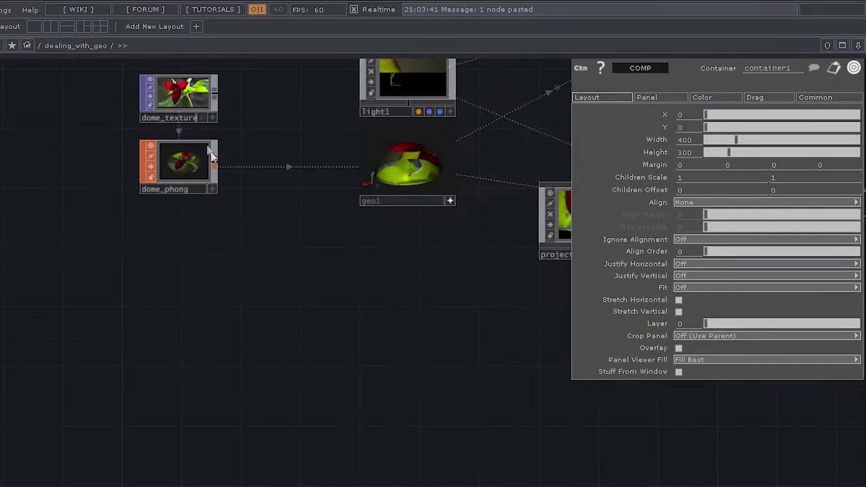
{"action": "left_click", "coordinate": [173, 111]}
{"action": "key", "text": "ctrl+c"}
Return inside container1 and paste dome_texture, placing it directly above phong1.
{"action": "left_click_drag", "start_coordinate": [327, 318], "coordinate": [217, 128]}
{"action": "scroll", "coordinate": [292, 293], "scroll_direction": "up", "scroll_amount": 5}
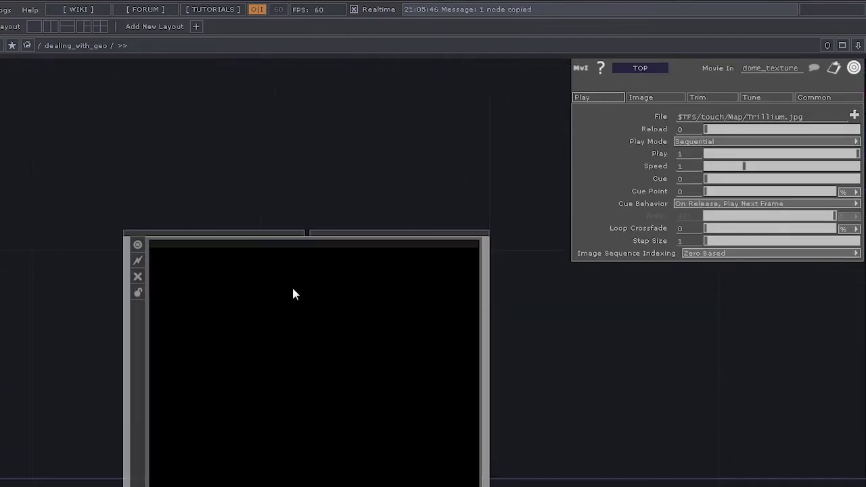
{"action": "scroll", "coordinate": [293, 289], "scroll_direction": "up", "scroll_amount": 3}
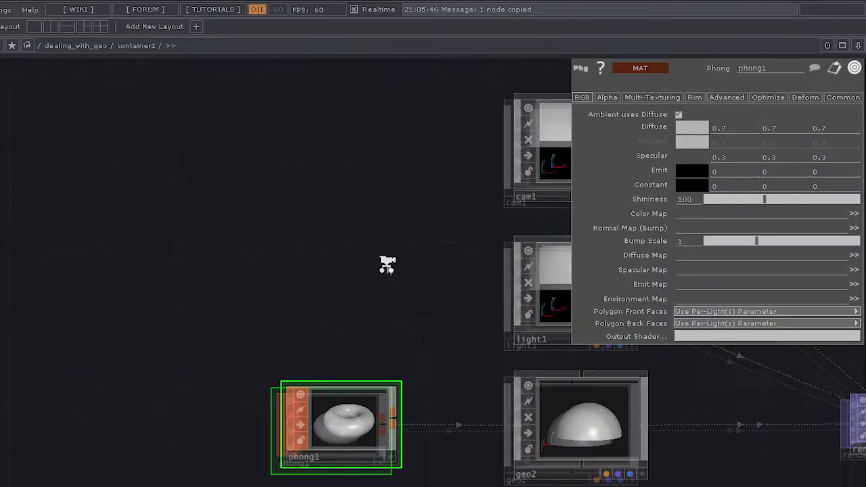
{"action": "scroll", "coordinate": [387, 269], "scroll_direction": "down", "scroll_amount": 2}
{"action": "key", "text": "ctrl+v"}
{"action": "left_click", "coordinate": [265, 256]}
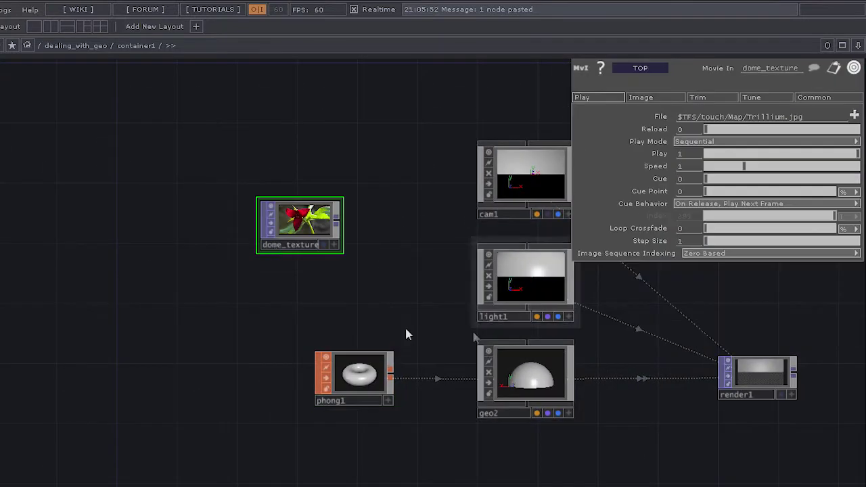
{"action": "key", "text": "ctrl+v"}
{"action": "left_click_drag", "start_coordinate": [373, 294], "coordinate": [350, 307]}
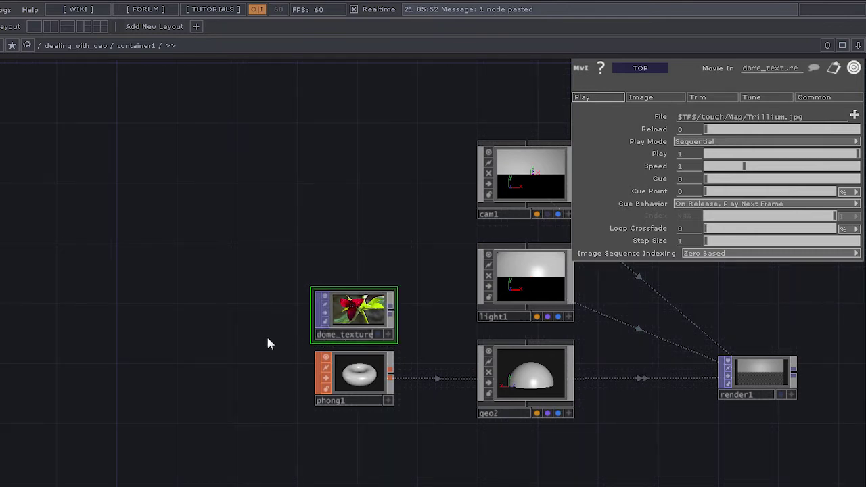
Apply dome_texture to phong1 as its Color Map.
{"action": "scroll", "coordinate": [266, 337], "scroll_direction": "up", "scroll_amount": 4}
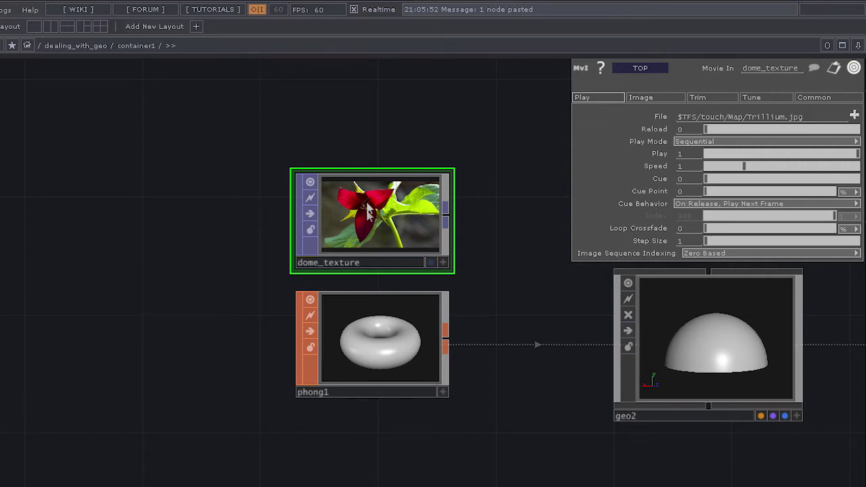
{"action": "left_click_drag", "start_coordinate": [377, 215], "coordinate": [363, 338]}
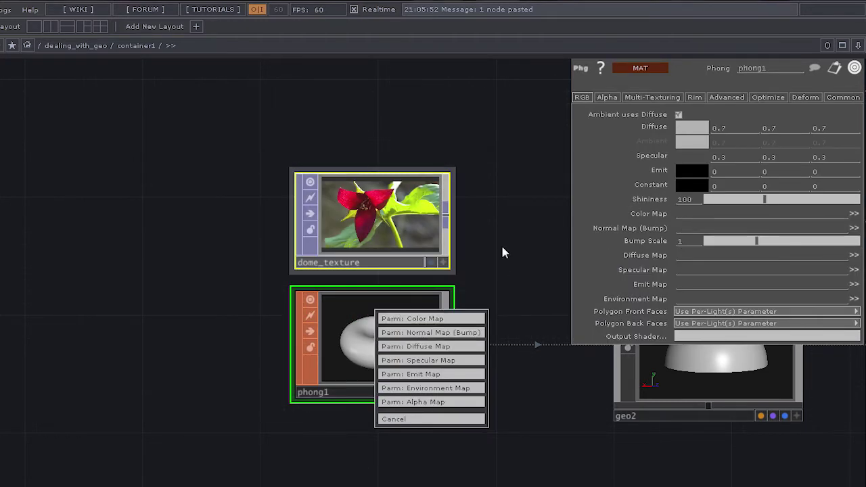
{"action": "left_click", "coordinate": [469, 319]}
{"action": "left_click_drag", "start_coordinate": [497, 226], "coordinate": [495, 225]}
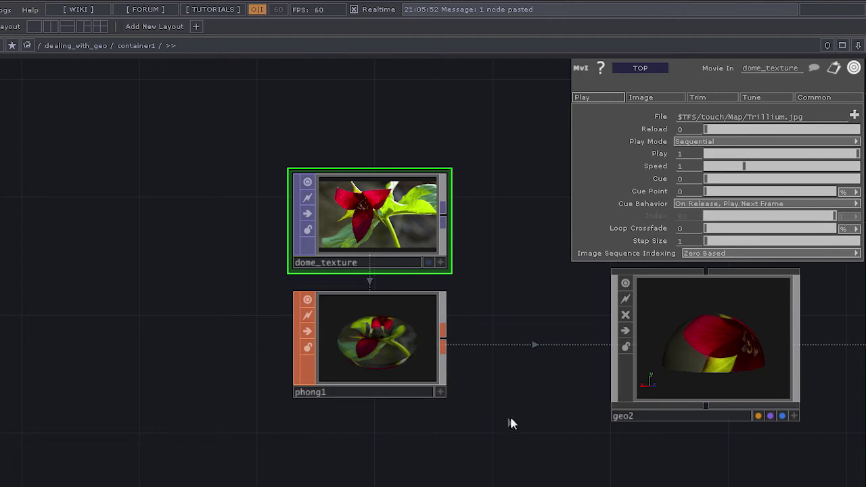
Activate geo2's viewer and rotate the dome to examine how the flower texture wraps around it.
{"action": "left_click_drag", "start_coordinate": [507, 422], "coordinate": [245, 367]}
{"action": "scroll", "coordinate": [449, 284], "scroll_direction": "up", "scroll_amount": 3}
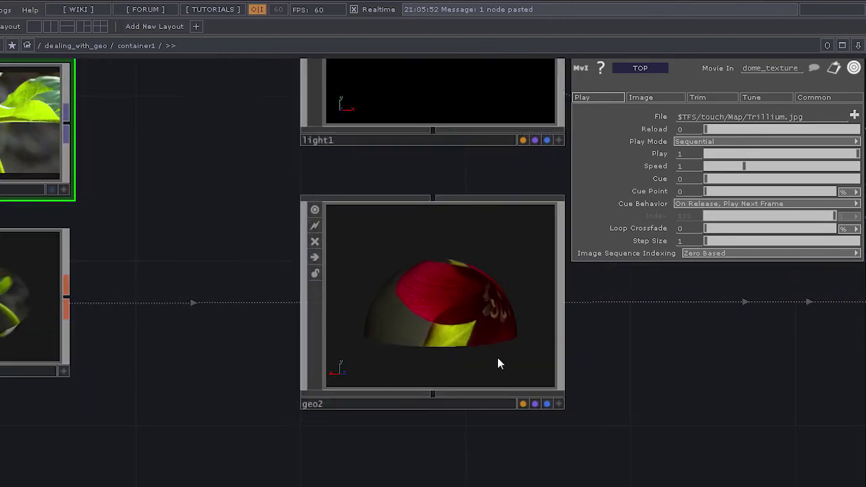
{"action": "left_click", "coordinate": [558, 404]}
{"action": "left_click_drag", "start_coordinate": [466, 315], "coordinate": [428, 331]}
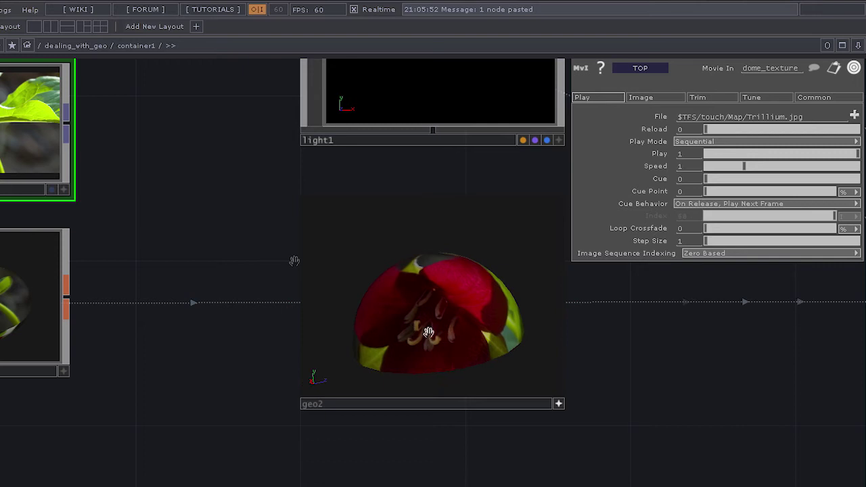
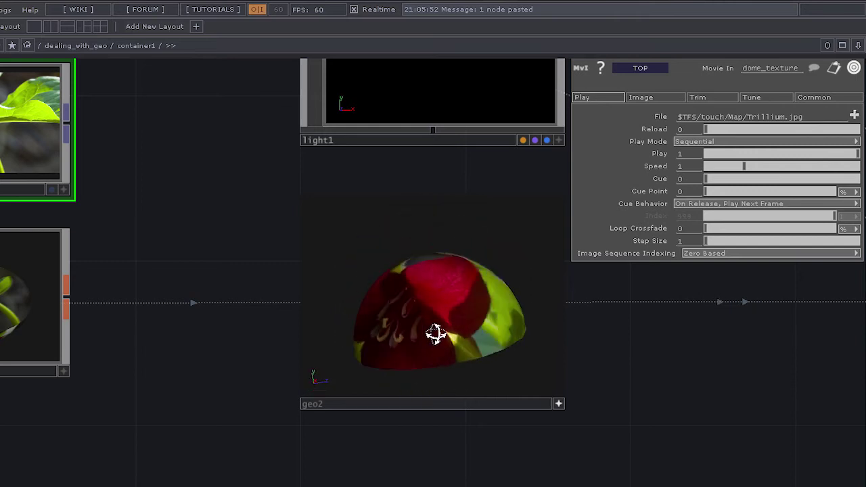
{"action": "mouse_move", "coordinate": [377, 343]}
{"action": "left_mouse_down"}
{"action": "mouse_move", "coordinate": [386, 324]}
{"action": "mouse_move", "coordinate": [366, 324]}
{"action": "mouse_move", "coordinate": [375, 332]}
{"action": "left_mouse_up"}
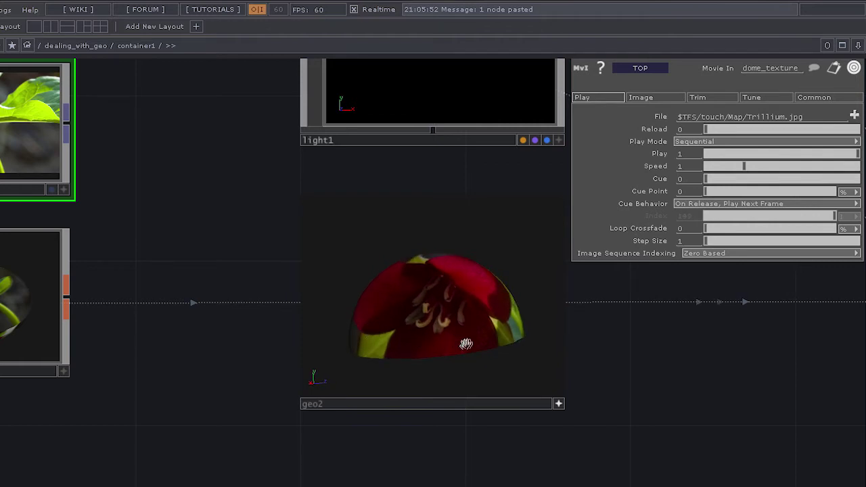
Rotate the dome in geo2's viewer to compare its textured sides and top from several viewing angles.
{"action": "scroll", "coordinate": [496, 318], "scroll_direction": "down", "scroll_amount": 3}
{"action": "left_click_drag", "start_coordinate": [589, 354], "coordinate": [328, 381]}
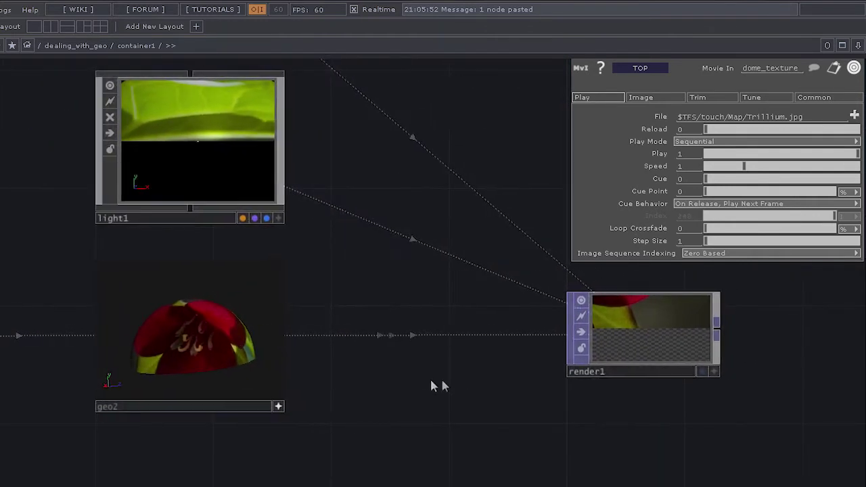
{"action": "left_click_drag", "start_coordinate": [211, 348], "coordinate": [189, 347]}
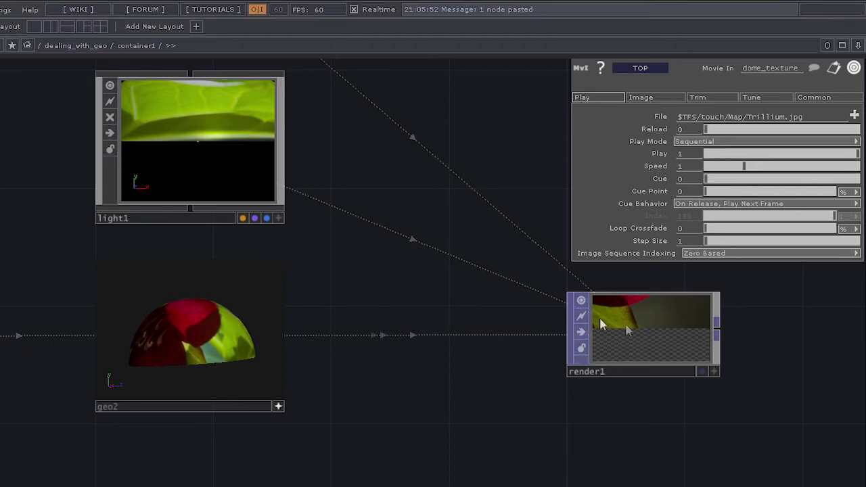
{"action": "mouse_move", "coordinate": [200, 341]}
{"action": "left_mouse_down"}
{"action": "mouse_move", "coordinate": [193, 315]}
{"action": "mouse_move", "coordinate": [180, 350]}
{"action": "mouse_move", "coordinate": [155, 351]}
{"action": "mouse_move", "coordinate": [228, 354]}
{"action": "mouse_move", "coordinate": [205, 359]}
{"action": "mouse_move", "coordinate": [207, 346]}
{"action": "left_mouse_up"}
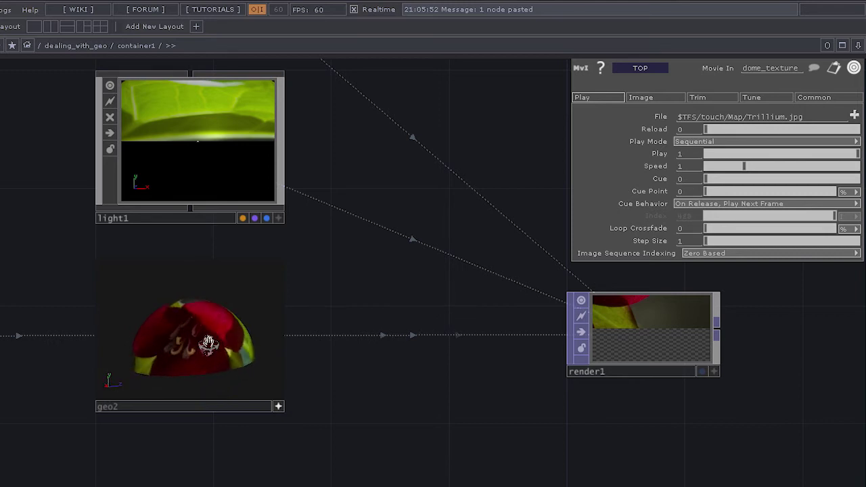
{"action": "scroll", "coordinate": [367, 187], "scroll_direction": "down", "scroll_amount": 5}
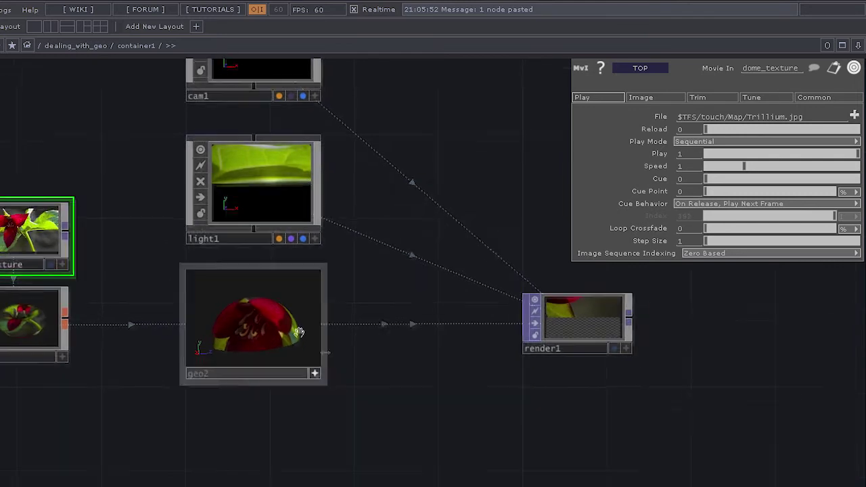
{"action": "scroll", "coordinate": [324, 351], "scroll_direction": "up", "scroll_amount": 2}
{"action": "left_click_drag", "start_coordinate": [244, 329], "coordinate": [227, 357]}
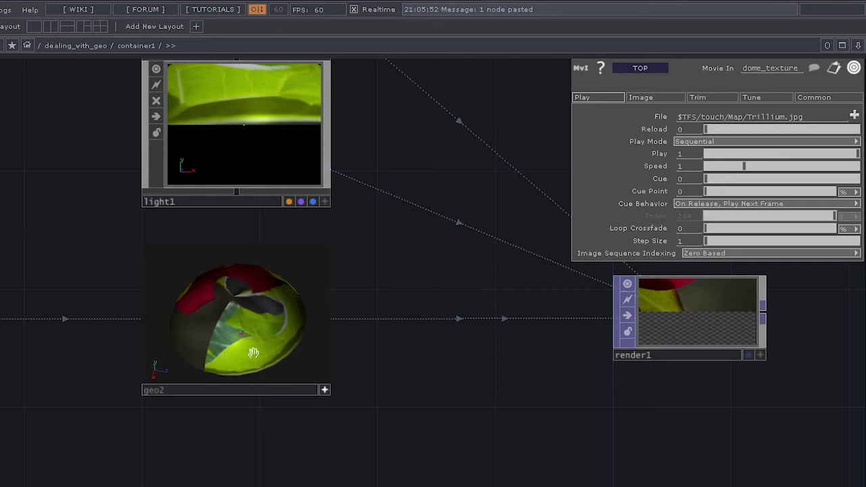
{"action": "left_click_drag", "start_coordinate": [259, 298], "coordinate": [223, 322]}
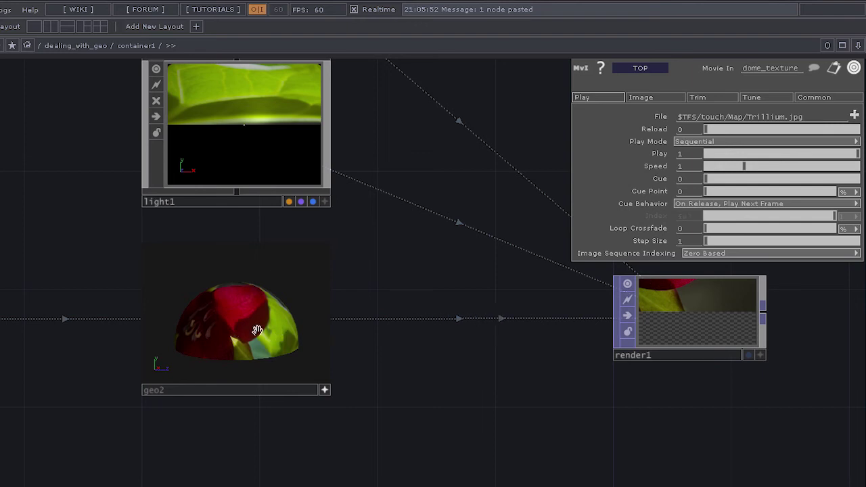
{"action": "mouse_move", "coordinate": [207, 334]}
{"action": "left_mouse_down"}
{"action": "mouse_move", "coordinate": [267, 328]}
{"action": "mouse_move", "coordinate": [219, 332]}
{"action": "left_mouse_up"}
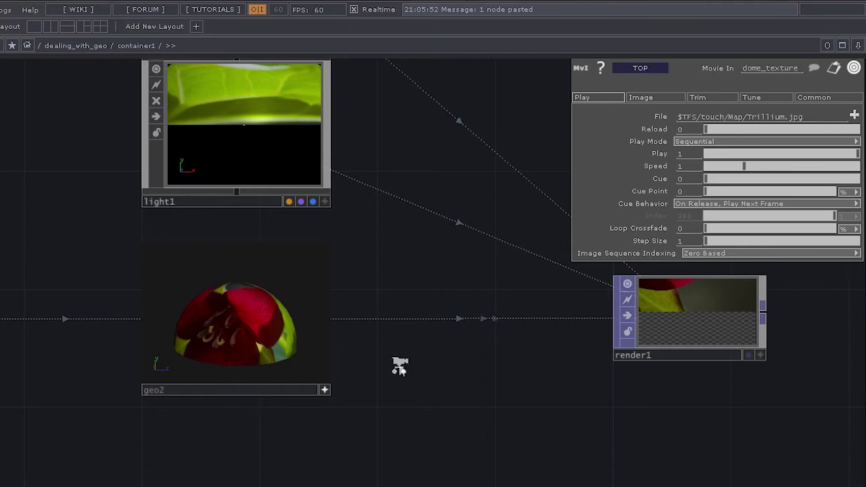
Add a second Camera COMP below geo2 in container1.
{"action": "scroll", "coordinate": [399, 365], "scroll_direction": "down", "scroll_amount": 3}
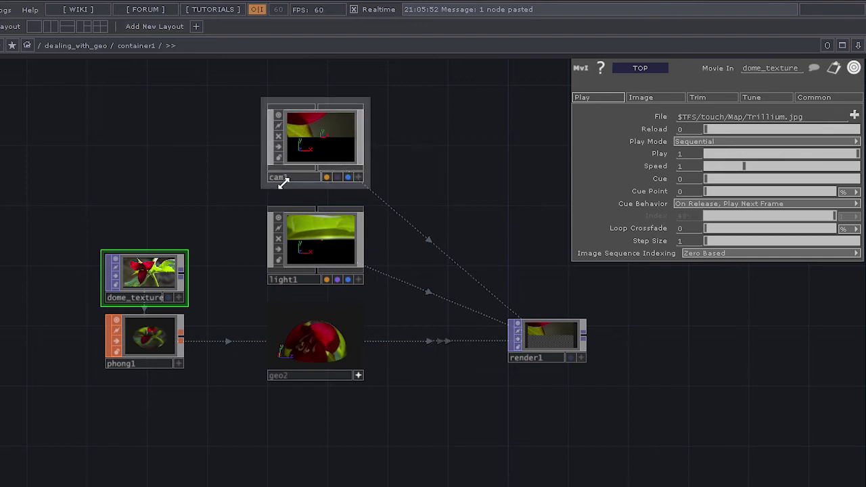
{"action": "left_click_drag", "start_coordinate": [423, 399], "coordinate": [405, 305]}
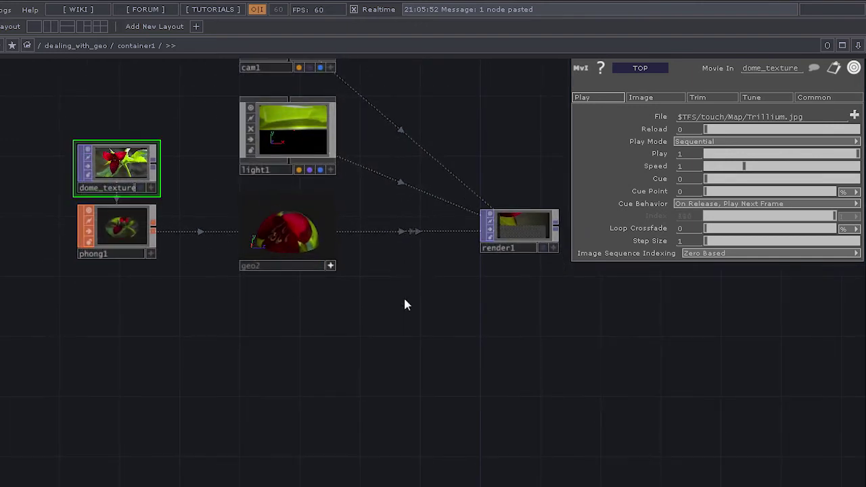
{"action": "left_click_drag", "start_coordinate": [500, 397], "coordinate": [478, 324]}
{"action": "key", "text": "Tab"}
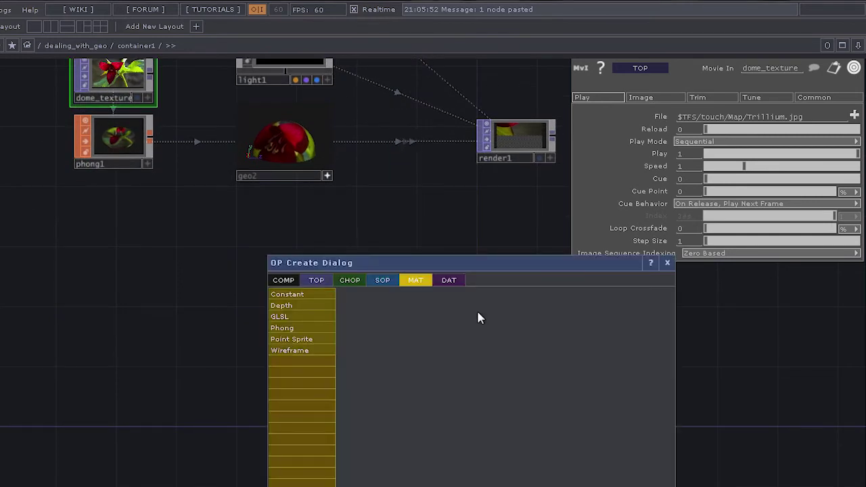
{"action": "left_click", "coordinate": [290, 281]}
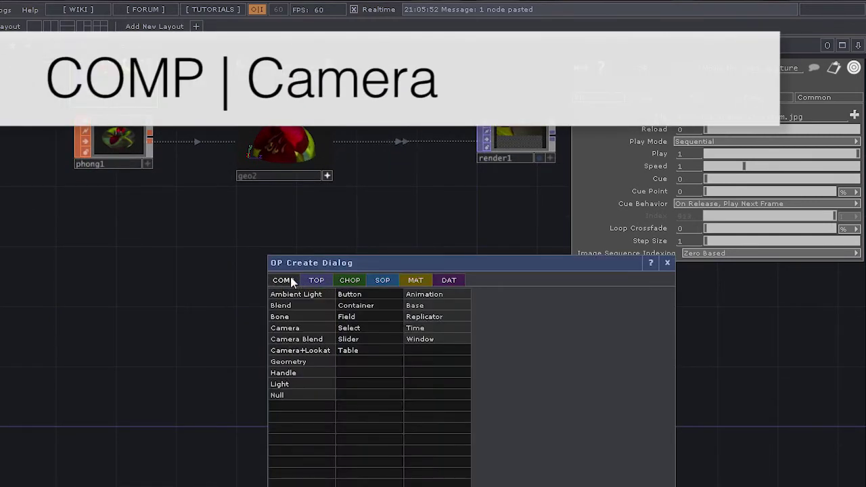
{"action": "left_click", "coordinate": [317, 330]}
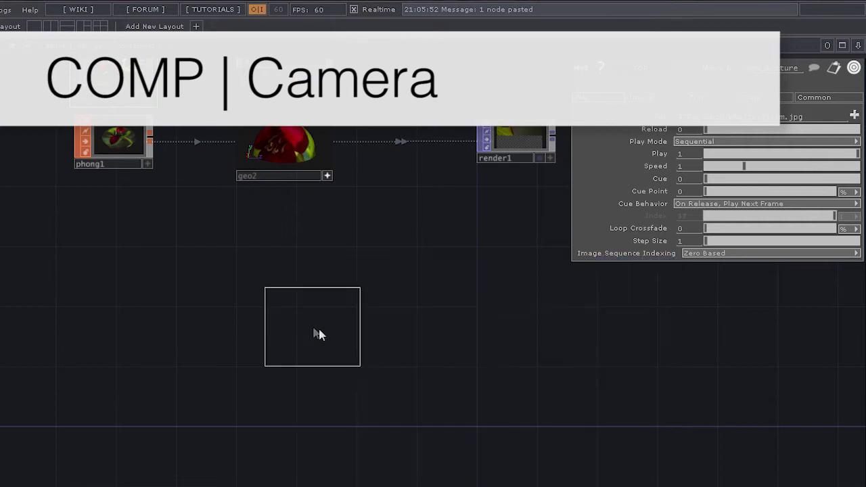
{"action": "left_click", "coordinate": [292, 377]}
Add a second Render TOP beside cam2, below render1.
{"action": "key", "text": "Tab"}
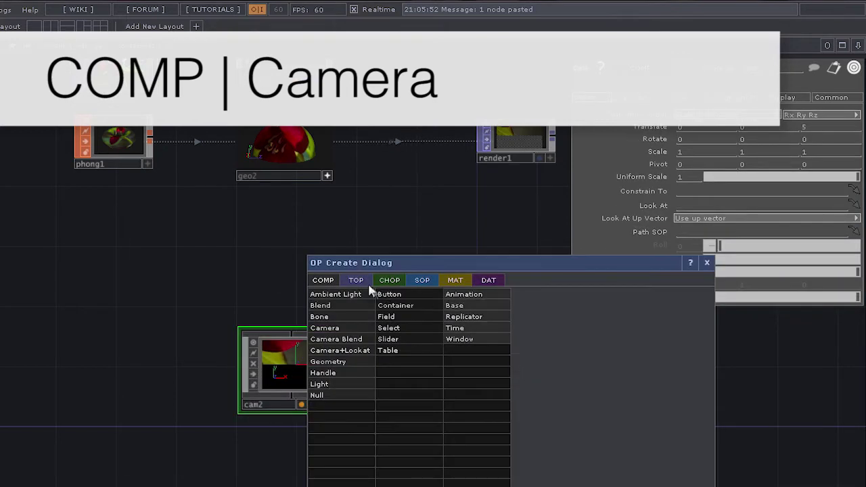
{"action": "left_click", "coordinate": [356, 280]}
{"action": "type", "text": "re"}
{"action": "left_click", "coordinate": [496, 406]}
{"action": "left_click", "coordinate": [528, 376]}
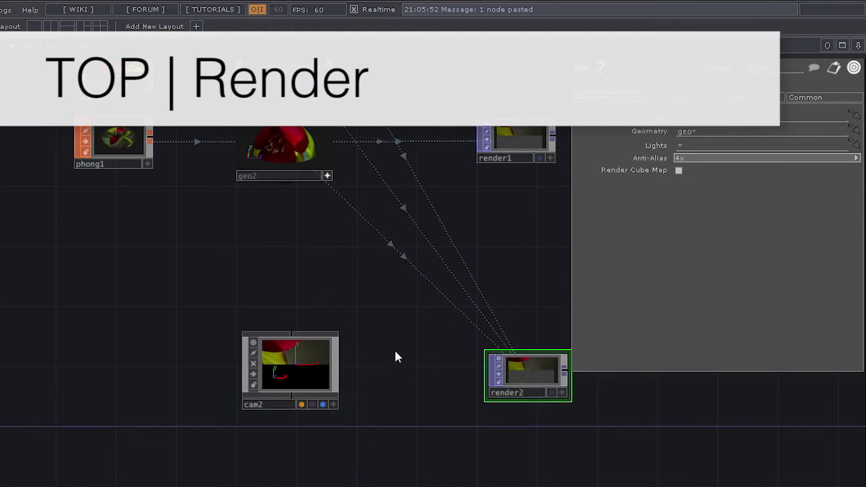
Move render2 so it lines up directly beneath render1, beside cam2.
{"action": "left_click_drag", "start_coordinate": [513, 250], "coordinate": [404, 307]}
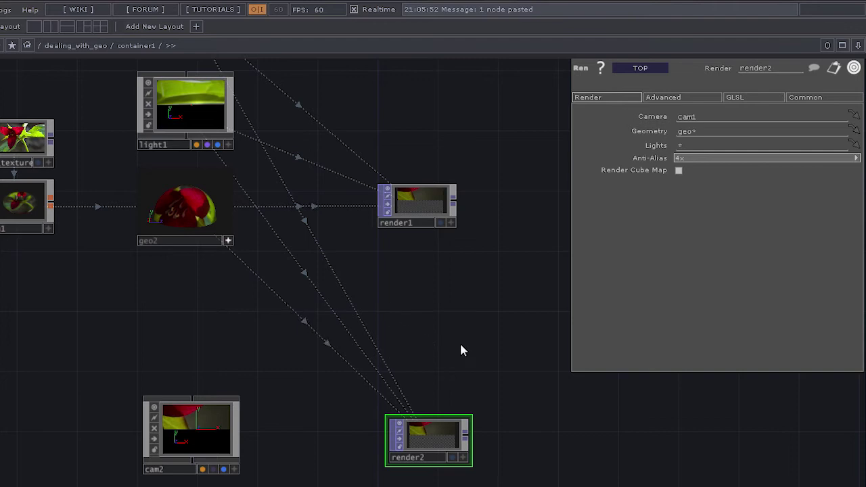
{"action": "left_click_drag", "start_coordinate": [425, 324], "coordinate": [447, 370]}
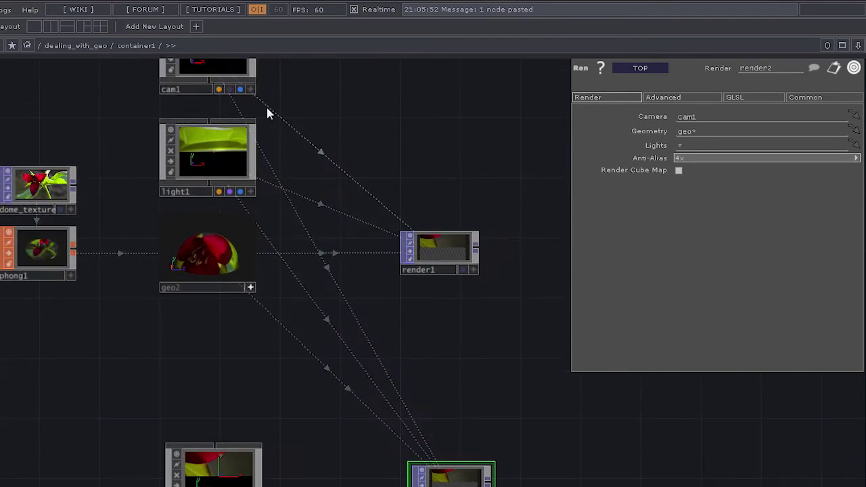
{"action": "left_click_drag", "start_coordinate": [437, 352], "coordinate": [381, 284]}
{"action": "right_click_drag", "start_coordinate": [464, 343], "coordinate": [406, 407]}
{"action": "left_click_drag", "start_coordinate": [406, 406], "coordinate": [391, 407]}
{"action": "right_click_drag", "start_coordinate": [451, 180], "coordinate": [398, 203]}
{"action": "right_click_drag", "start_coordinate": [445, 324], "coordinate": [411, 422]}
{"action": "left_click_drag", "start_coordinate": [408, 417], "coordinate": [396, 415]}
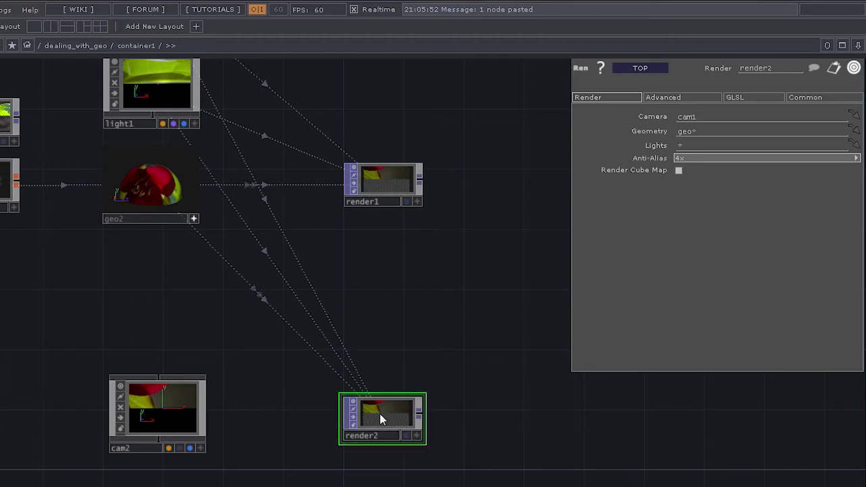
Set render2's Camera parameter to cam2 so it renders from the second camera.
{"action": "left_click_drag", "start_coordinate": [444, 173], "coordinate": [435, 274]}
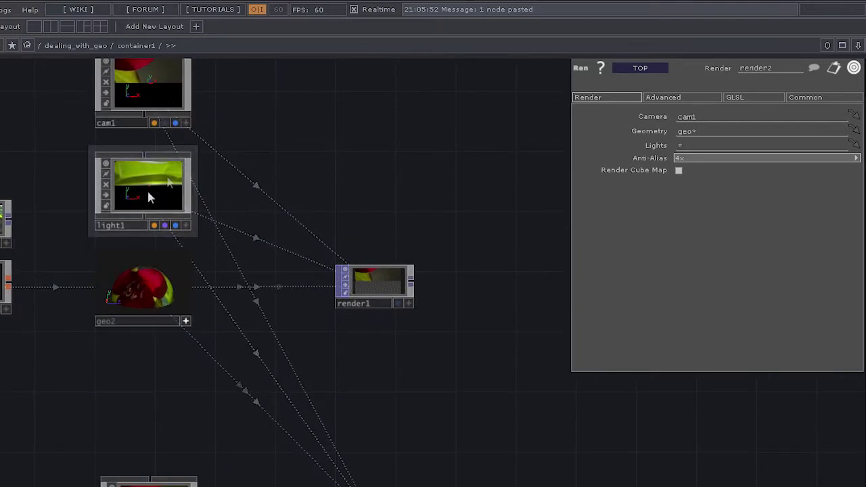
{"action": "left_click_drag", "start_coordinate": [162, 430], "coordinate": [149, 306]}
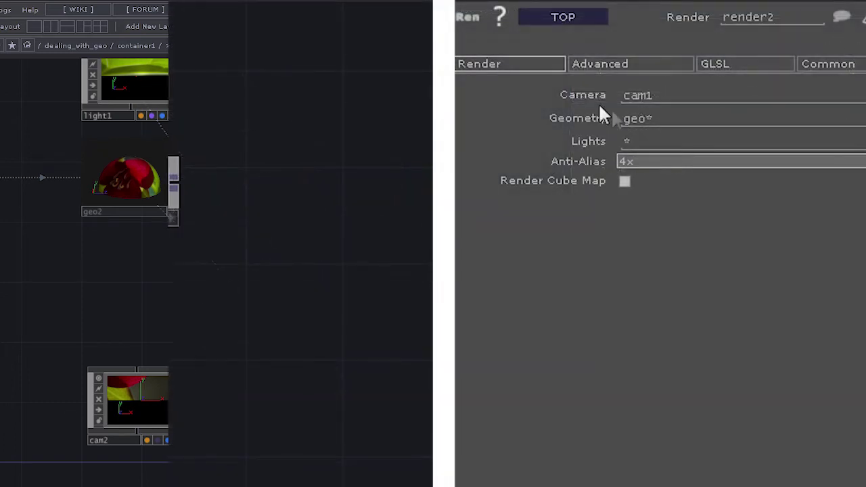
{"action": "left_click", "coordinate": [682, 93]}
{"action": "key", "text": "BackSpace"}
{"action": "type", "text": "2"}
{"action": "key", "text": "Return"}
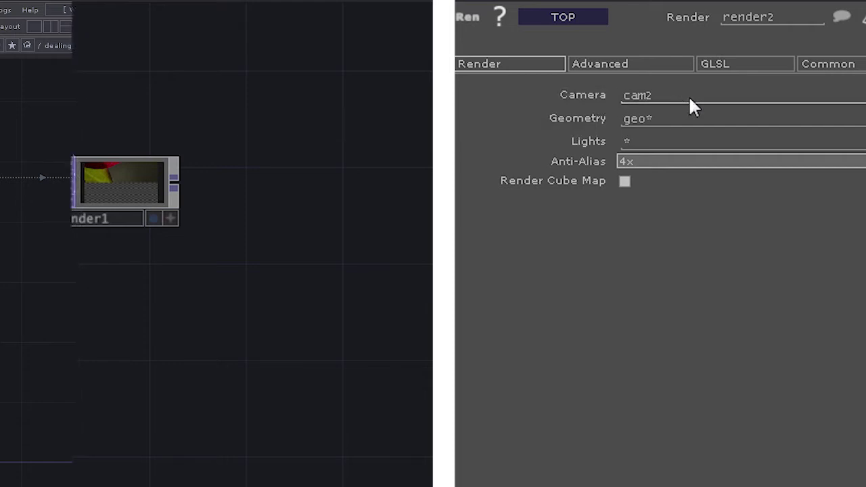
Check render2's Camera and Geometry references and cam2's transform parameters.
{"action": "left_click", "coordinate": [661, 94]}
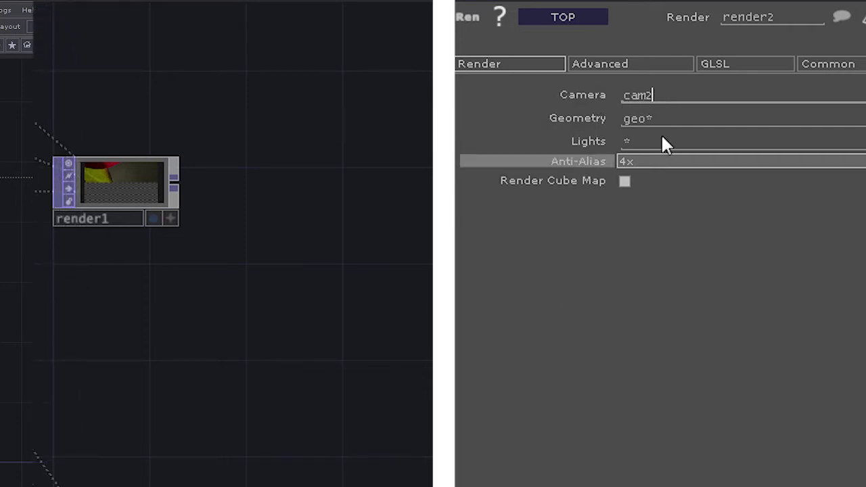
{"action": "left_click", "coordinate": [637, 122]}
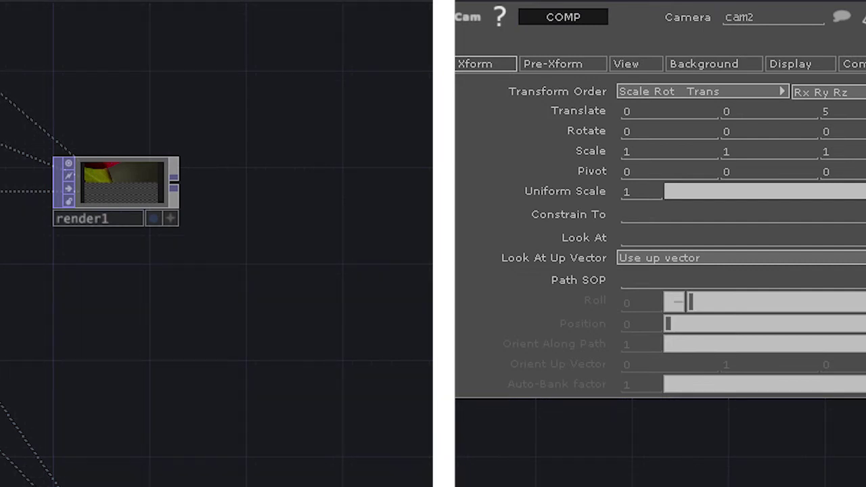
{"action": "left_click_drag", "start_coordinate": [244, 364], "coordinate": [268, 350]}
{"action": "right_click_drag", "start_coordinate": [169, 412], "coordinate": [192, 485]}
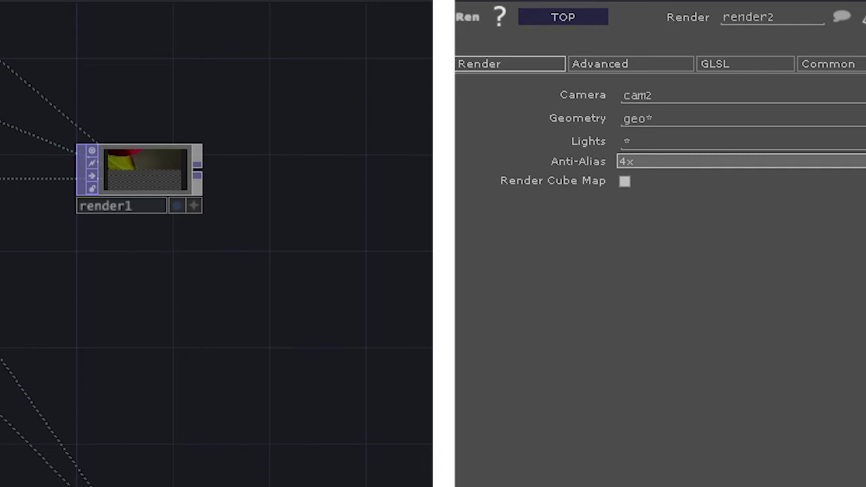
{"action": "left_click_drag", "start_coordinate": [123, 243], "coordinate": [150, 247]}
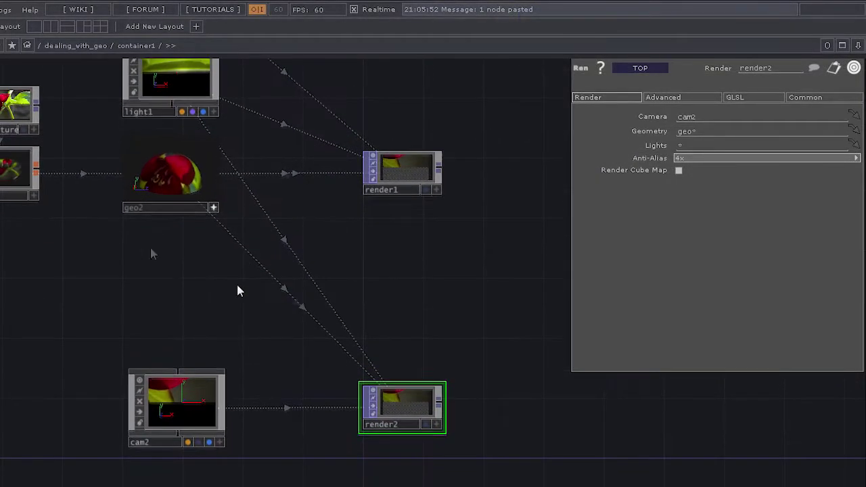
{"action": "left_click_drag", "start_coordinate": [437, 292], "coordinate": [398, 284]}
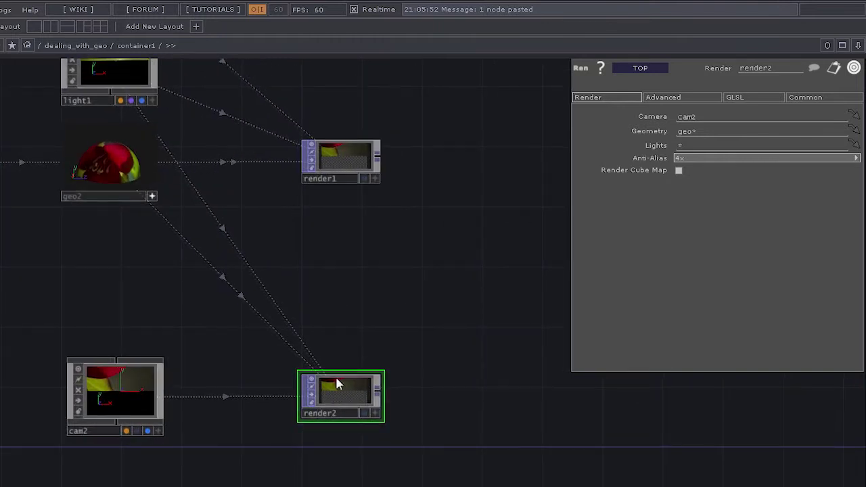
Compare the output images of render1 and render2 up close, along with the nodes feeding them.
{"action": "scroll", "coordinate": [338, 393], "scroll_direction": "up", "scroll_amount": 5}
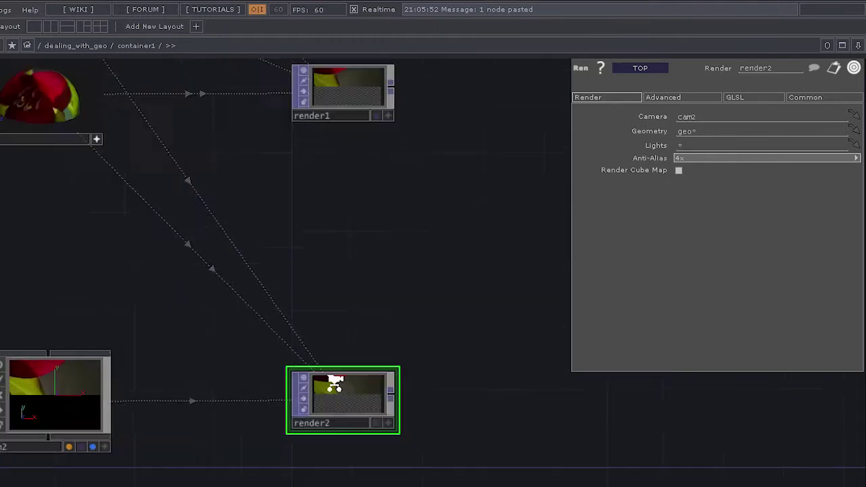
{"action": "left_click_drag", "start_coordinate": [496, 355], "coordinate": [477, 260]}
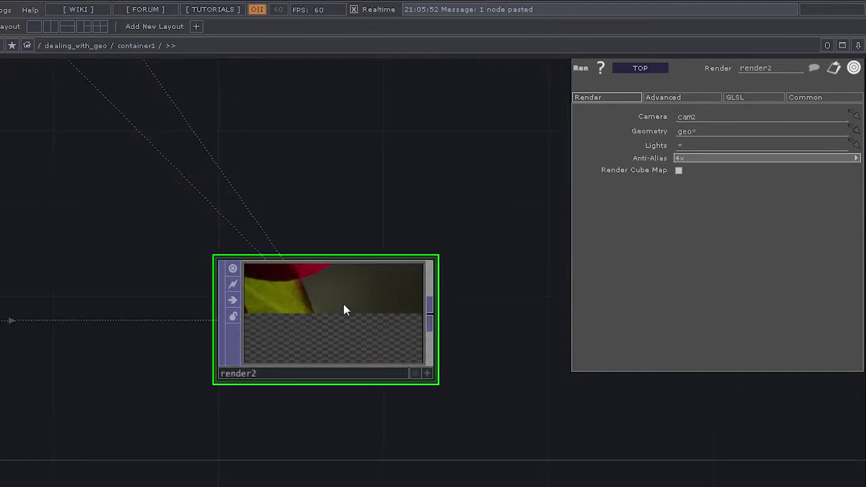
{"action": "left_click_drag", "start_coordinate": [365, 177], "coordinate": [349, 350]}
{"action": "scroll", "coordinate": [328, 261], "scroll_direction": "down", "scroll_amount": 3}
{"action": "left_click_drag", "start_coordinate": [359, 194], "coordinate": [363, 407]}
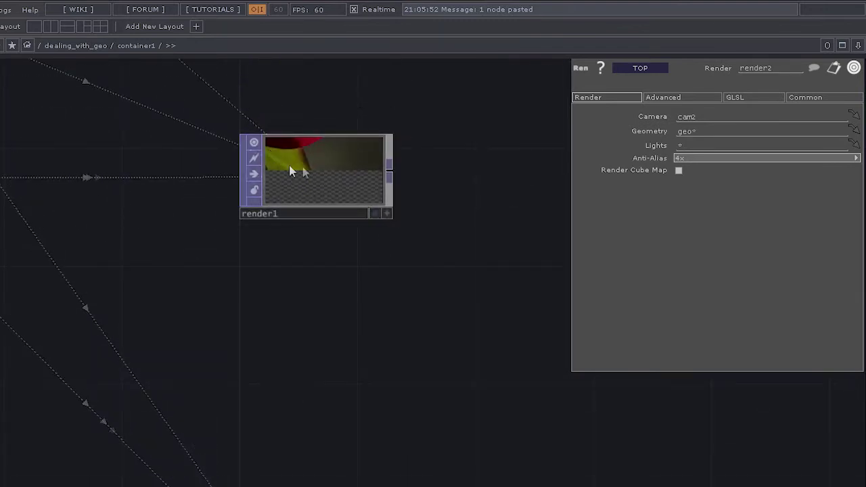
{"action": "left_click_drag", "start_coordinate": [311, 396], "coordinate": [295, 230]}
{"action": "left_click_drag", "start_coordinate": [325, 352], "coordinate": [327, 241]}
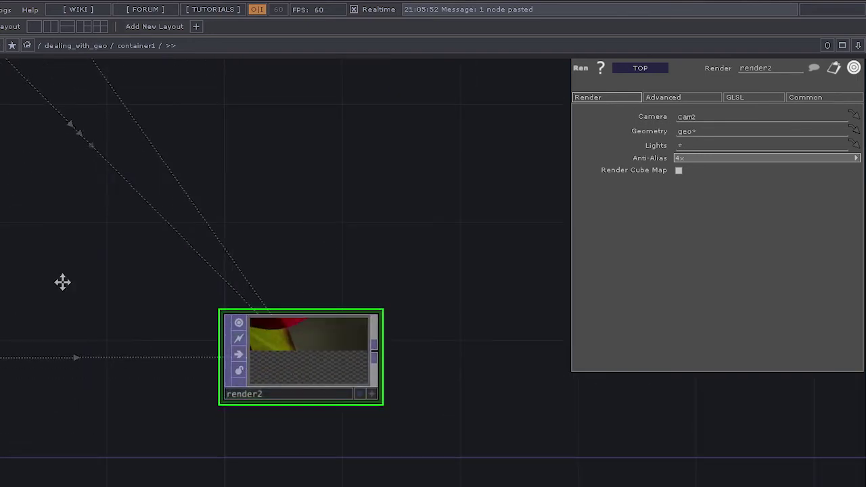
{"action": "left_click_drag", "start_coordinate": [61, 282], "coordinate": [256, 281]}
{"action": "scroll", "coordinate": [165, 281], "scroll_direction": "down", "scroll_amount": 3}
{"action": "left_click_drag", "start_coordinate": [220, 249], "coordinate": [217, 308]}
{"action": "scroll", "coordinate": [218, 312], "scroll_direction": "down", "scroll_amount": 3}
{"action": "left_click_drag", "start_coordinate": [392, 236], "coordinate": [364, 292]}
{"action": "left_click_drag", "start_coordinate": [377, 145], "coordinate": [380, 179]}
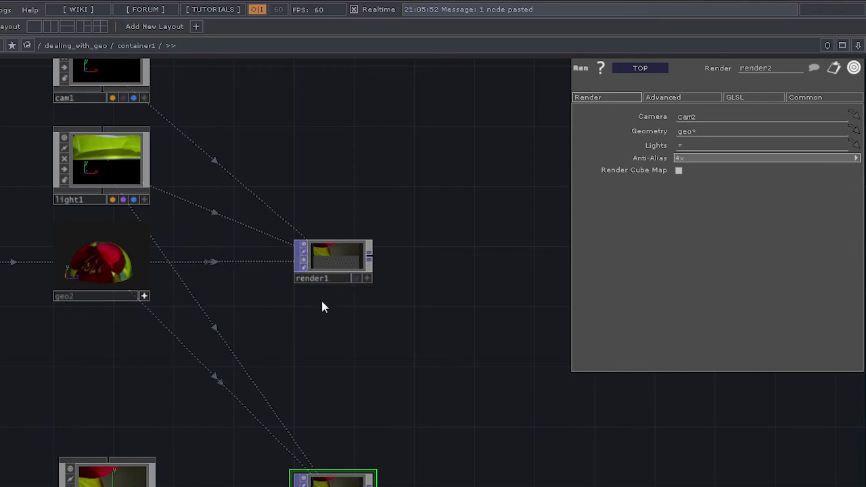
Rename the render1 TOP to projector_1.
{"action": "left_click_drag", "start_coordinate": [360, 334], "coordinate": [338, 276]}
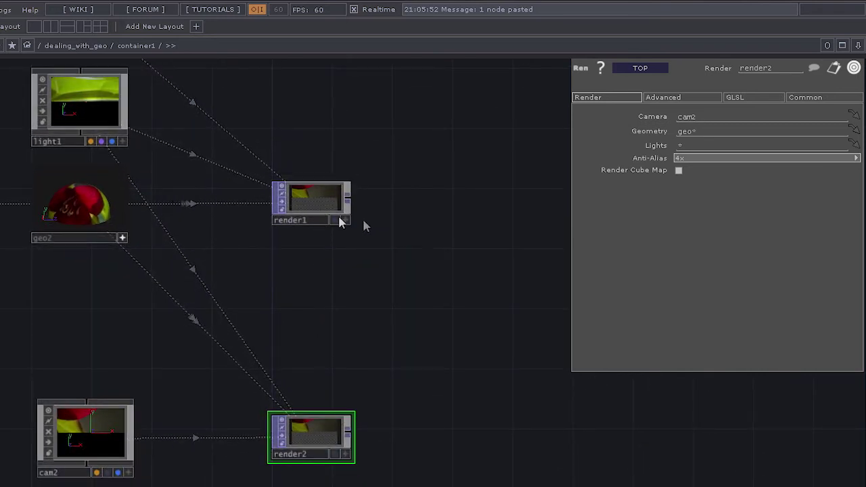
{"action": "left_click", "coordinate": [314, 222]}
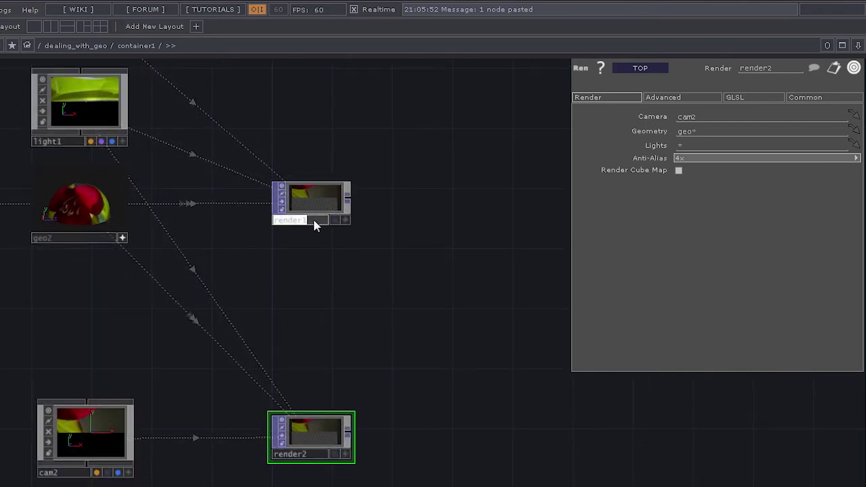
{"action": "type", "text": "projector_1"}
{"action": "key", "text": "Return"}
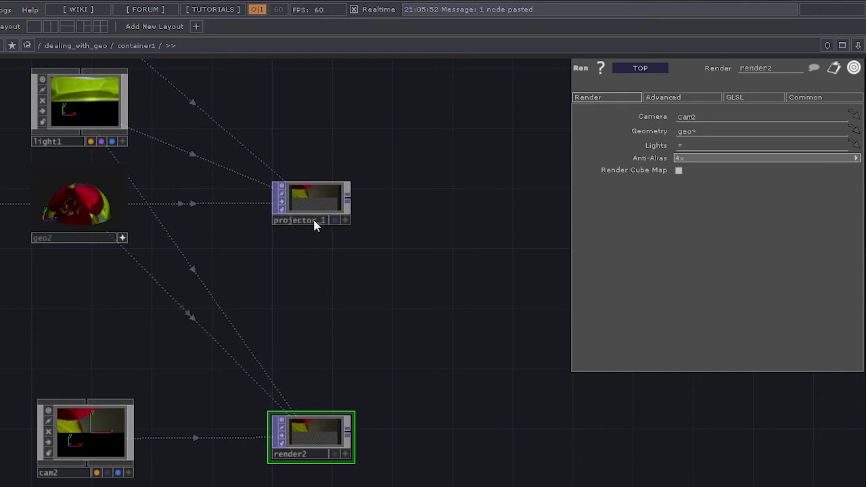
Rename the render2 TOP to projector_2.
{"action": "left_click", "coordinate": [298, 454]}
{"action": "type", "text": "projcto"}
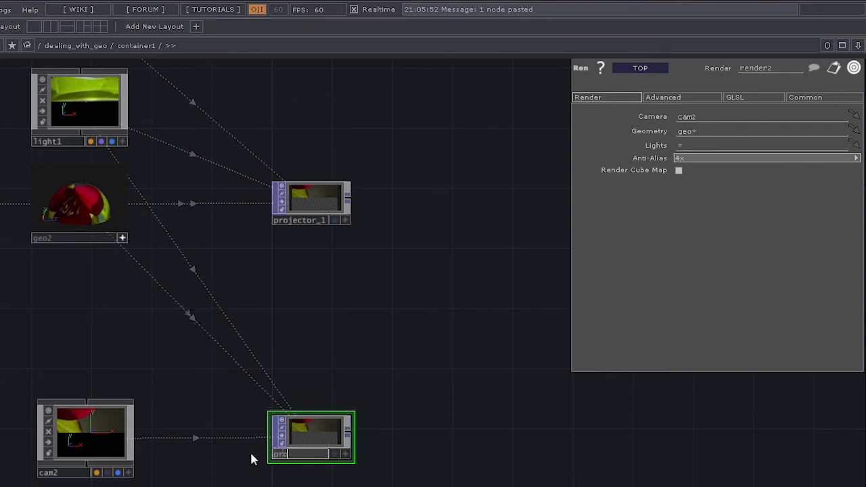
{"action": "key", "text": "BackSpace"}
{"action": "key", "text": "BackSpace"}
{"action": "key", "text": "BackSpace"}
{"action": "type", "text": "ector_2"}
{"action": "key", "text": "Return"}
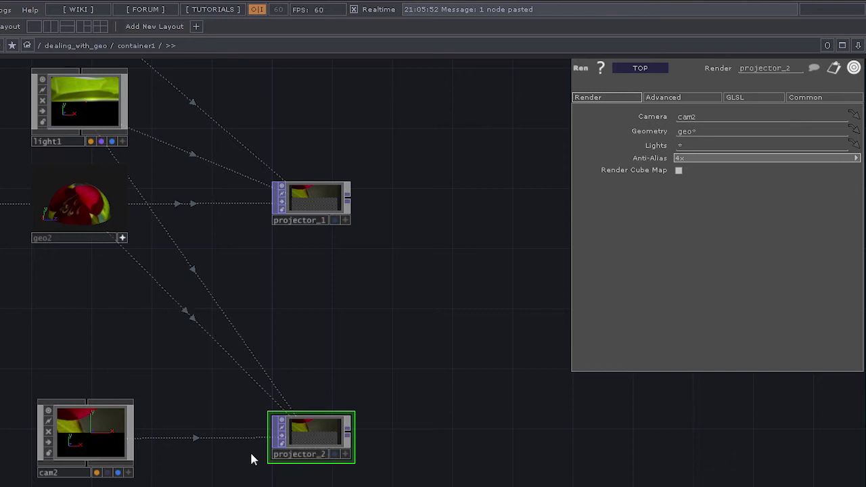
Split the workspace into two side-by-side network panes, fit container1's network in the second pane, and hide the parameter window.
{"action": "scroll", "coordinate": [263, 344], "scroll_direction": "up", "scroll_amount": 3}
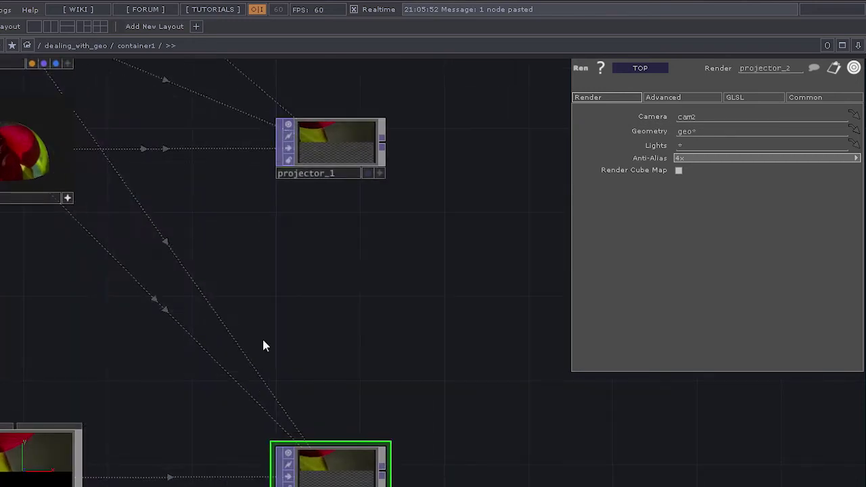
{"action": "left_click_drag", "start_coordinate": [350, 367], "coordinate": [324, 291]}
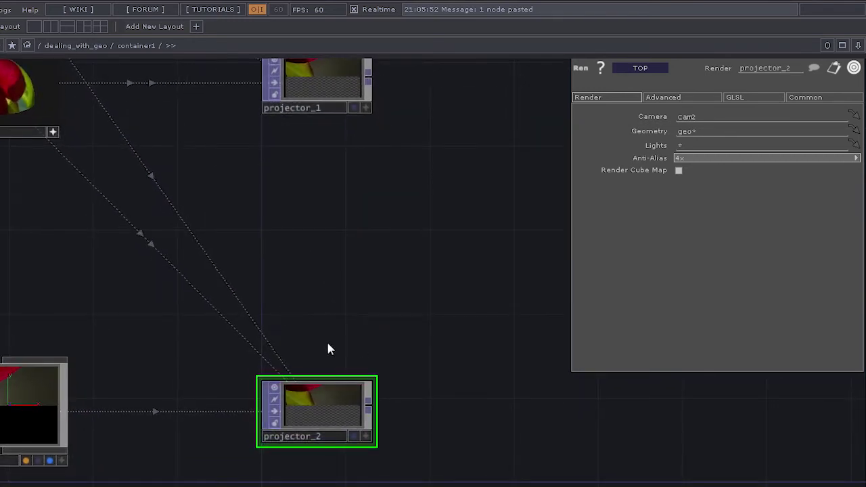
{"action": "scroll", "coordinate": [339, 308], "scroll_direction": "down", "scroll_amount": 2}
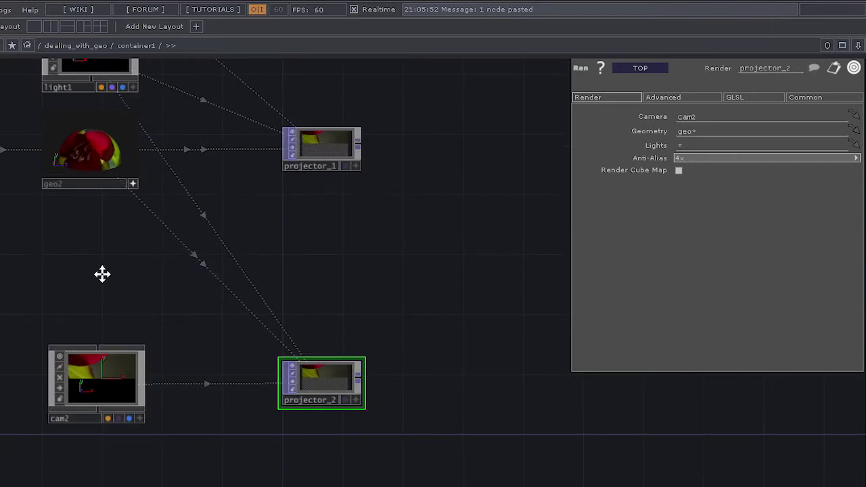
{"action": "left_click_drag", "start_coordinate": [102, 261], "coordinate": [93, 303]}
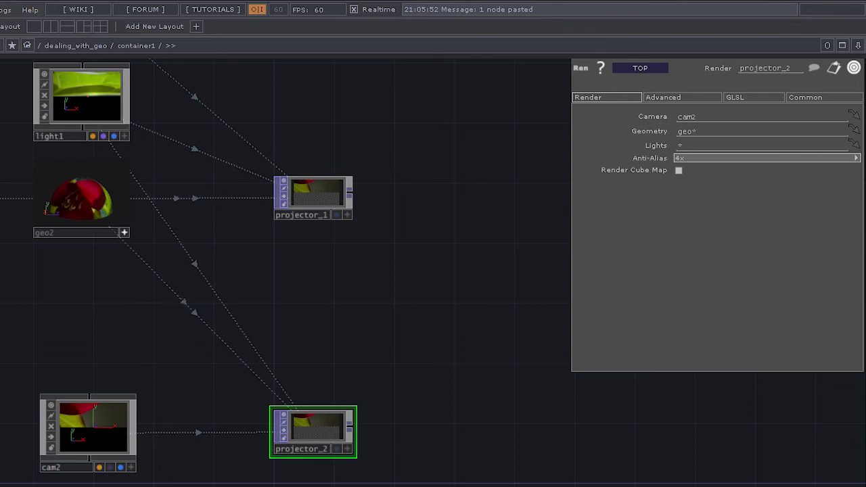
{"action": "left_click", "coordinate": [50, 27]}
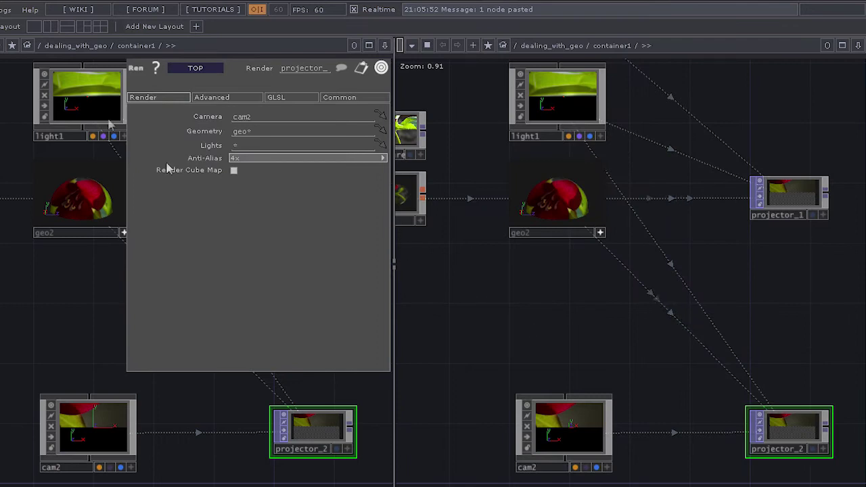
{"action": "scroll", "coordinate": [514, 291], "scroll_direction": "down", "scroll_amount": 3}
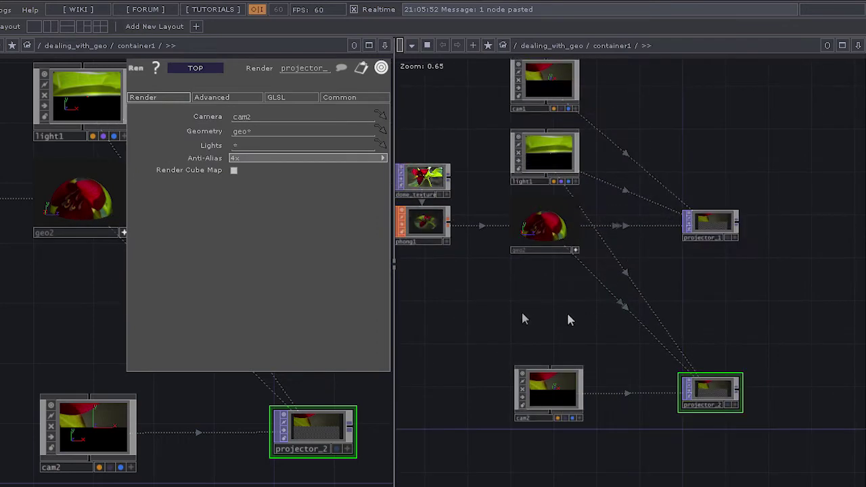
{"action": "left_click_drag", "start_coordinate": [522, 319], "coordinate": [566, 341]}
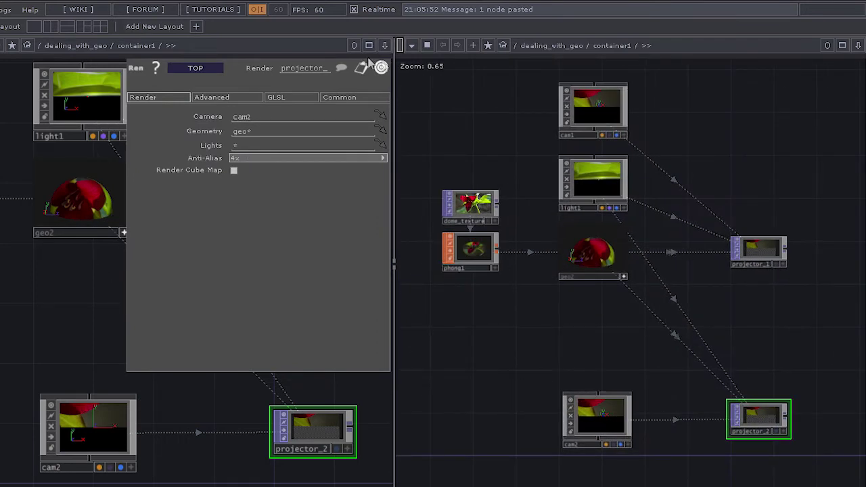
{"action": "key", "text": "p"}
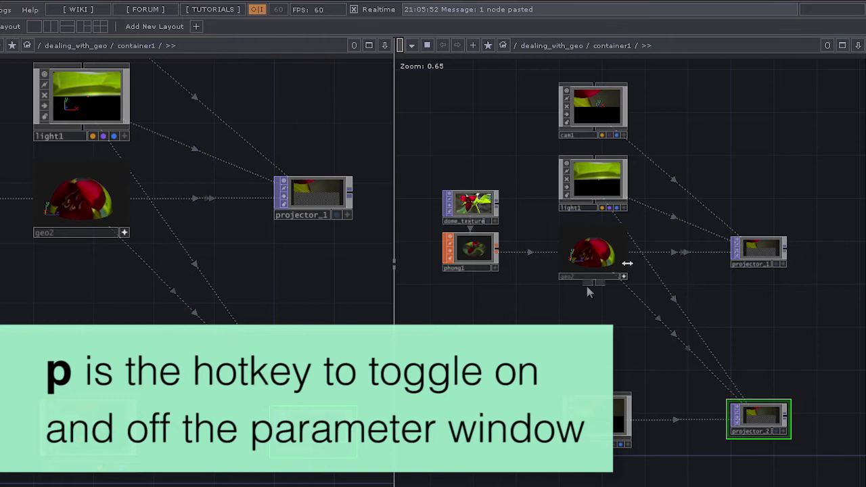
Explore the second pane's network hierarchy by going inside cam2, out to the parent level, and back into container1.
{"action": "left_click_drag", "start_coordinate": [558, 340], "coordinate": [561, 311]}
{"action": "scroll", "coordinate": [605, 381], "scroll_direction": "up", "scroll_amount": 10}
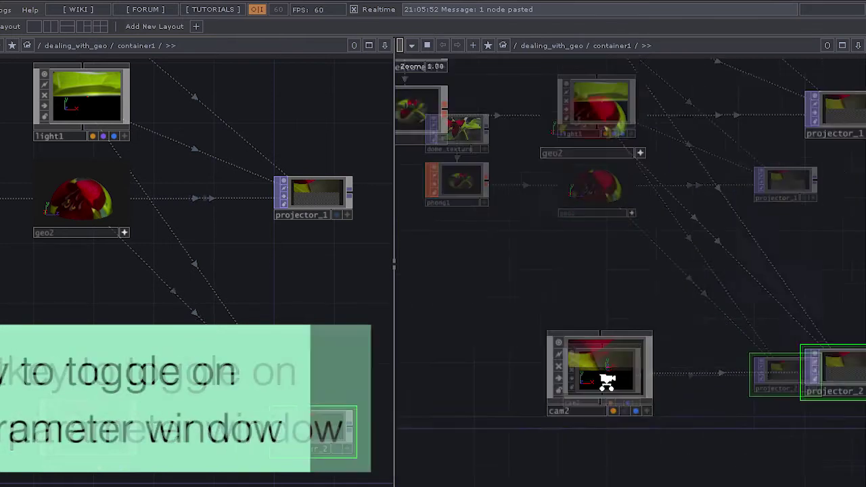
{"action": "scroll", "coordinate": [607, 383], "scroll_direction": "up", "scroll_amount": 3}
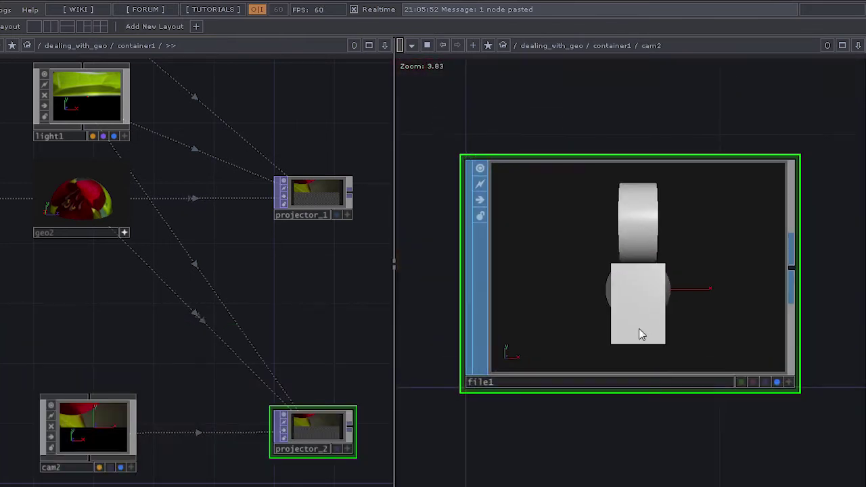
{"action": "scroll", "coordinate": [641, 189], "scroll_direction": "down", "scroll_amount": 10}
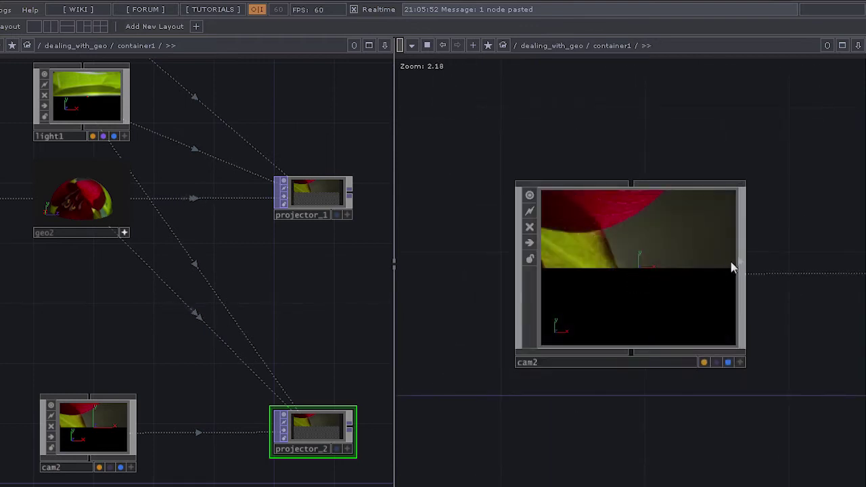
{"action": "scroll", "coordinate": [734, 284], "scroll_direction": "down", "scroll_amount": 10}
{"action": "scroll", "coordinate": [739, 301], "scroll_direction": "down", "scroll_amount": 2}
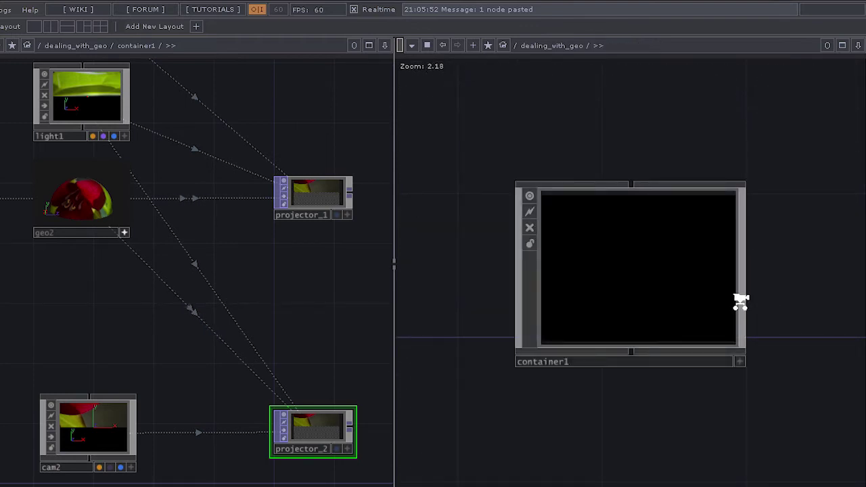
{"action": "scroll", "coordinate": [738, 302], "scroll_direction": "down", "scroll_amount": 8}
{"action": "left_click_drag", "start_coordinate": [581, 282], "coordinate": [547, 377]}
{"action": "scroll", "coordinate": [500, 412], "scroll_direction": "up", "scroll_amount": 10}
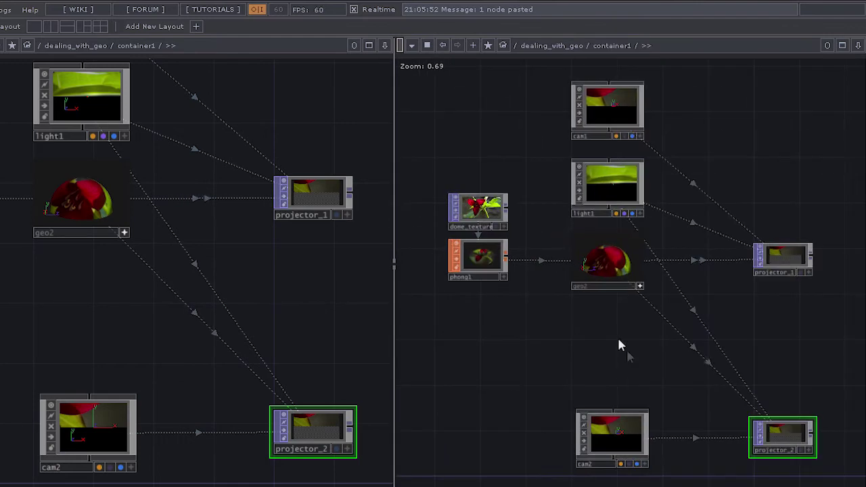
Switch the second pane to a Geometry Viewer and orbit the dome to see its inside from below.
{"action": "left_click", "coordinate": [410, 46]}
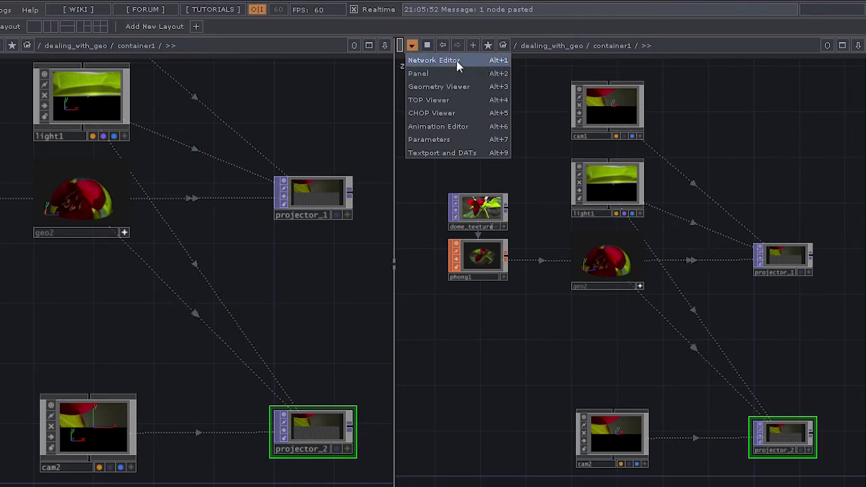
{"action": "left_click", "coordinate": [449, 87]}
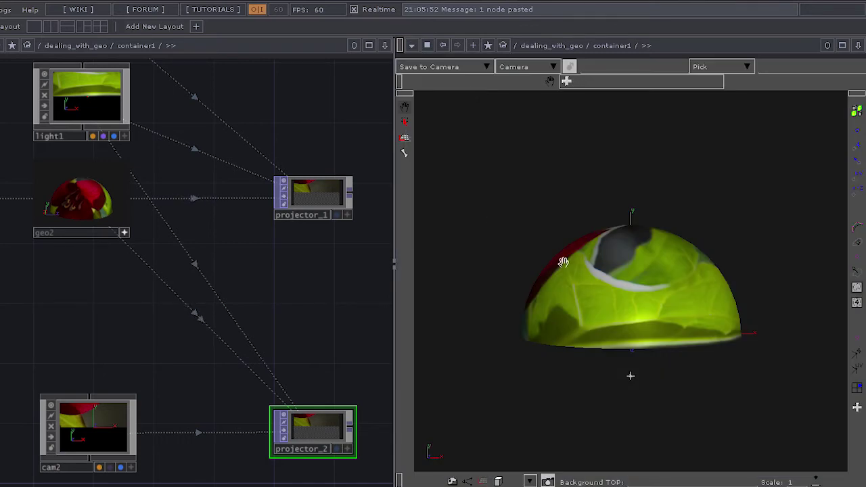
{"action": "left_click_drag", "start_coordinate": [628, 328], "coordinate": [727, 289]}
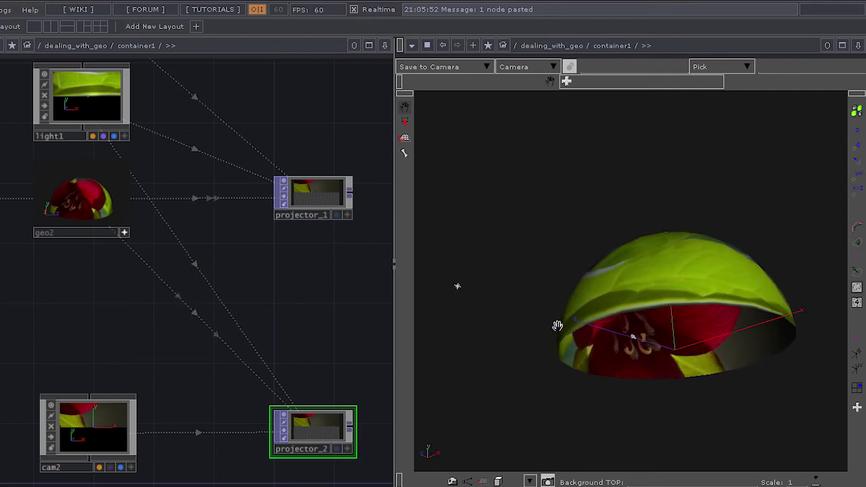
Open light1's parameters and set its Translate Z to 0, placing the light at the origin.
{"action": "left_click_drag", "start_coordinate": [27, 303], "coordinate": [60, 398]}
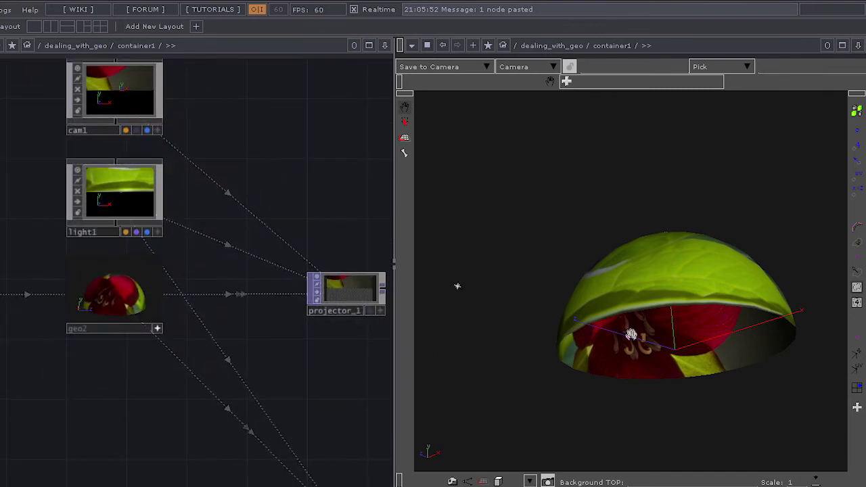
{"action": "left_click_drag", "start_coordinate": [190, 167], "coordinate": [197, 259]}
{"action": "right_click_drag", "start_coordinate": [23, 241], "coordinate": [88, 297]}
{"action": "key", "text": "p"}
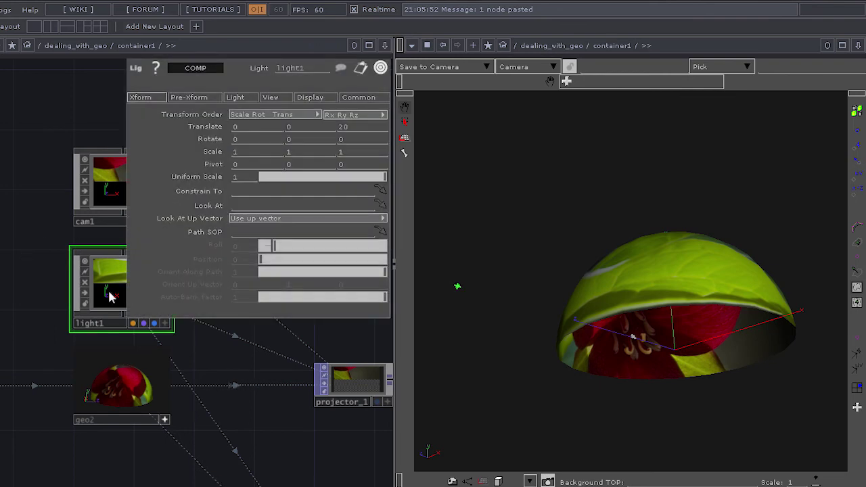
{"action": "left_click_drag", "start_coordinate": [166, 343], "coordinate": [134, 299]}
{"action": "left_click", "coordinate": [362, 129]}
{"action": "type", "text": "0"}
{"action": "key", "text": "Return"}
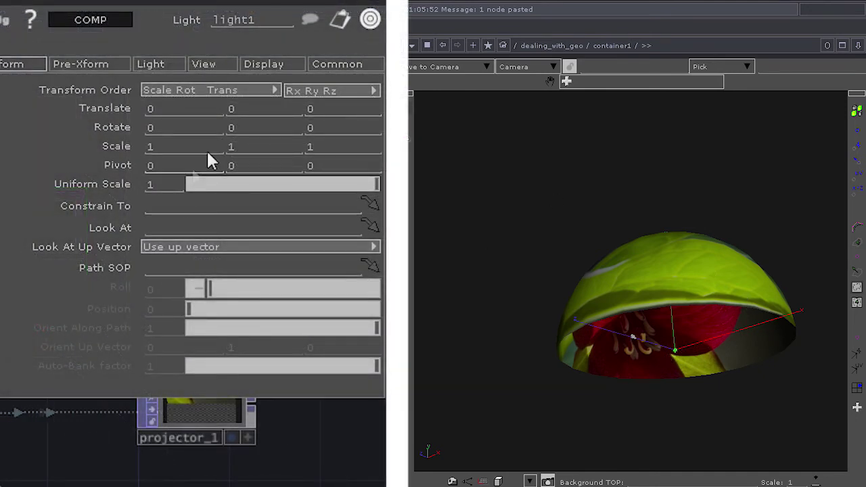
Set light1's scale values to 4 to enlarge its marker in the geometry view.
{"action": "key", "text": "BackSpace"}
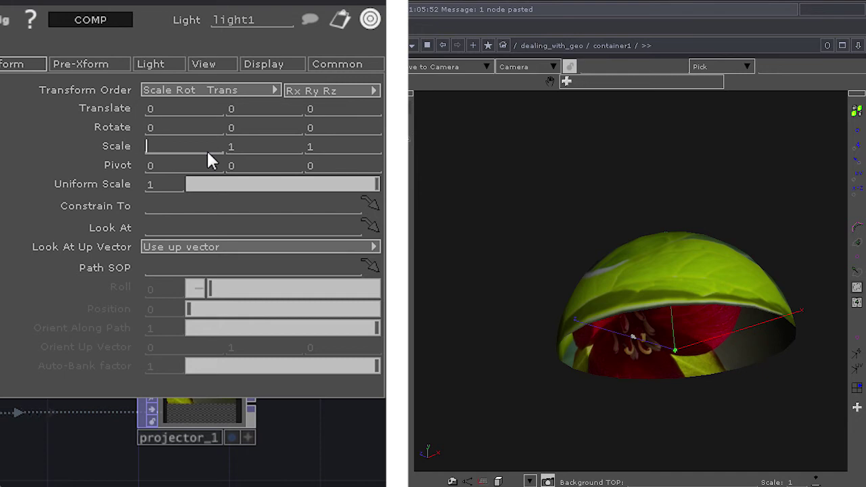
{"action": "type", "text": "4"}
{"action": "key", "text": "Tab"}
{"action": "key", "text": "Tab"}
{"action": "type", "text": "4"}
{"action": "key", "text": "Return"}
Set cam1's scale to 5 on X, Y and Z so its camera marker is larger in the geometry view.
{"action": "middle_click_drag", "start_coordinate": [700, 352], "coordinate": [663, 226]}
{"action": "mouse_move", "coordinate": [622, 278]}
{"action": "middle_mouse_down"}
{"action": "mouse_move", "coordinate": [619, 288]}
{"action": "mouse_move", "coordinate": [589, 208]}
{"action": "middle_mouse_up"}
{"action": "left_click_drag", "start_coordinate": [700, 425], "coordinate": [757, 433]}
{"action": "left_click_drag", "start_coordinate": [725, 401], "coordinate": [625, 321]}
{"action": "left_click_drag", "start_coordinate": [681, 343], "coordinate": [682, 384]}
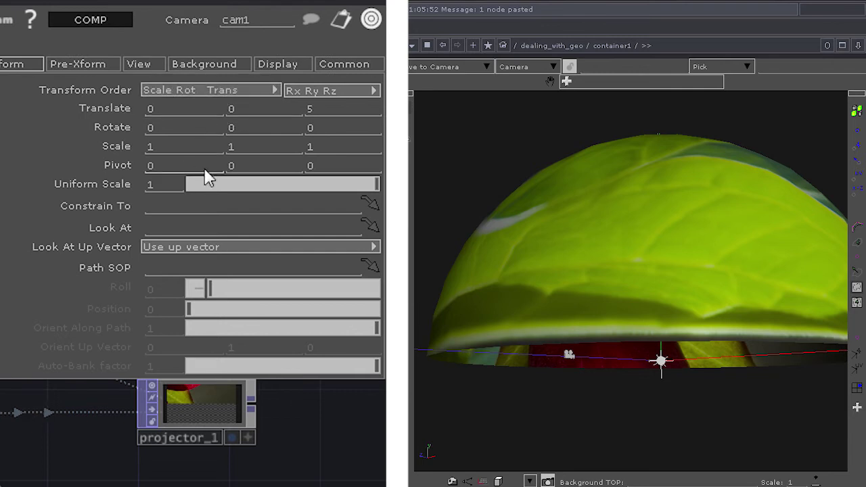
{"action": "left_click", "coordinate": [183, 147]}
{"action": "type", "text": "5"}
{"action": "key", "text": "Tab"}
{"action": "type", "text": "5"}
{"action": "key", "text": "Tab"}
{"action": "type", "text": "5"}
{"action": "key", "text": "Return"}
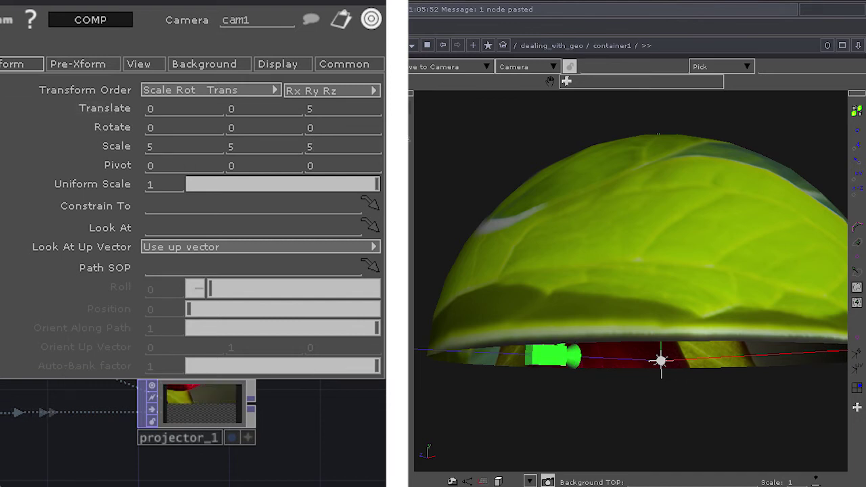
Select cam2 and set its scale to 5 on X, Y and Z to match cam1.
{"action": "left_click_drag", "start_coordinate": [223, 473], "coordinate": [344, 485]}
{"action": "left_click", "coordinate": [342, 484]}
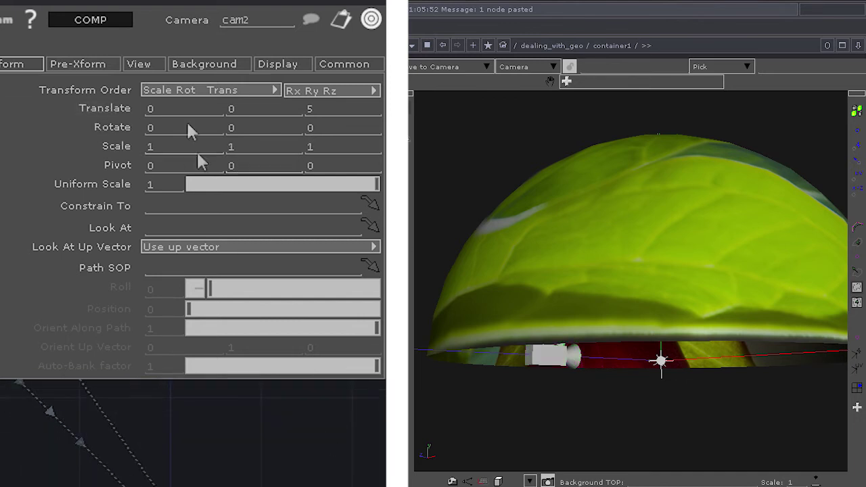
{"action": "left_click", "coordinate": [191, 146]}
{"action": "type", "text": "5"}
{"action": "key", "text": "Tab"}
{"action": "type", "text": "5"}
{"action": "key", "text": "Tab"}
{"action": "type", "text": "5"}
{"action": "key", "text": "Return"}
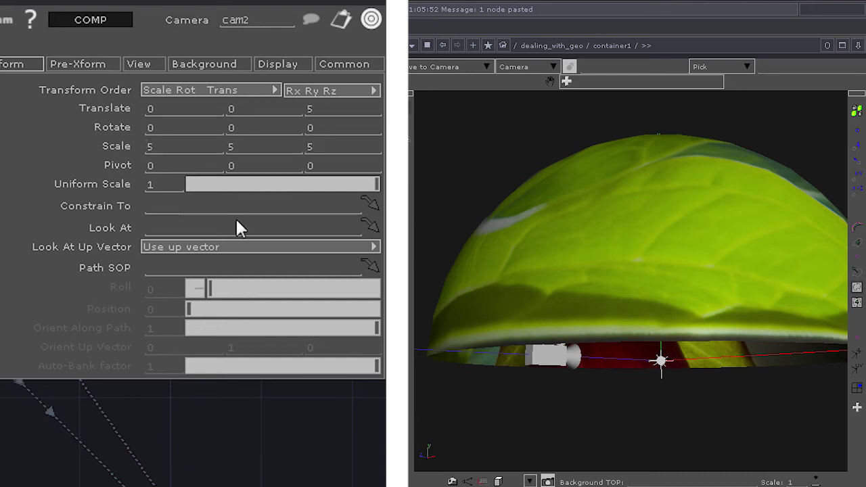
{"action": "left_click_drag", "start_coordinate": [630, 393], "coordinate": [581, 346]}
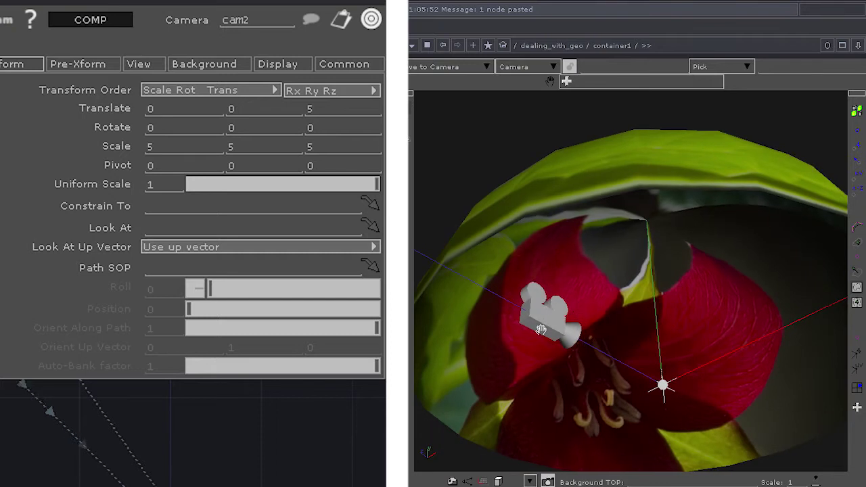
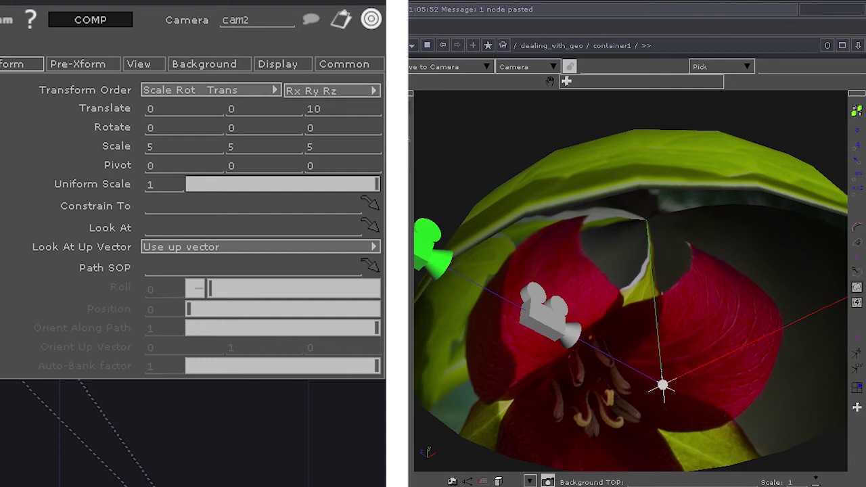
Lower cam2 by setting its Translate Y to -4 while keeping the projector_2 render in sight.
{"action": "middle_click_drag", "start_coordinate": [20, 347], "coordinate": [16, 447]}
{"action": "left_click_drag", "start_coordinate": [298, 453], "coordinate": [370, 433]}
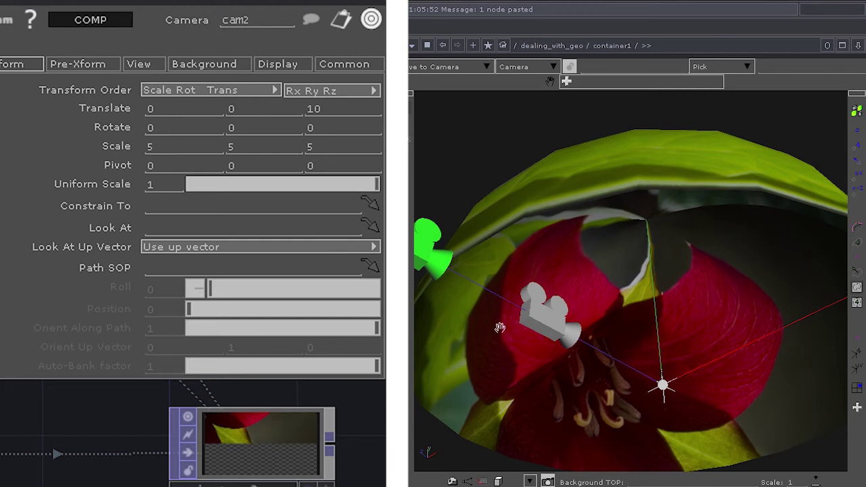
{"action": "middle_click_drag", "start_coordinate": [258, 110], "coordinate": [259, 115]}
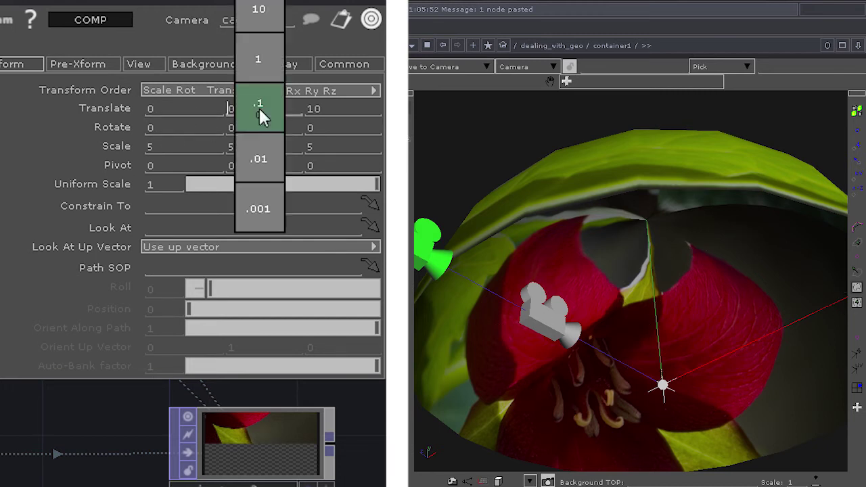
{"action": "middle_click_drag", "start_coordinate": [259, 107], "coordinate": [169, 124]}
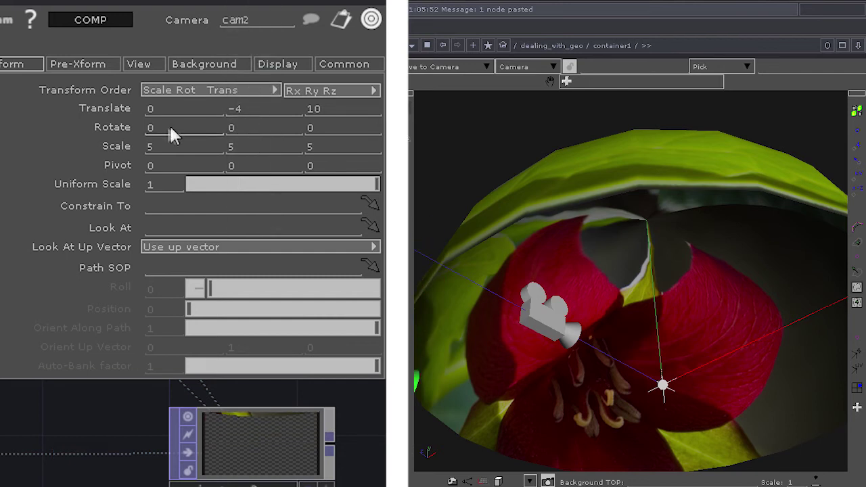
Try different Rotate Y values on cam2 and reset the rotation to 0.
{"action": "middle_click_drag", "start_coordinate": [247, 128], "coordinate": [260, 130]}
{"action": "left_click_drag", "start_coordinate": [562, 381], "coordinate": [656, 389]}
{"action": "middle_click_drag", "start_coordinate": [251, 126], "coordinate": [271, 133]}
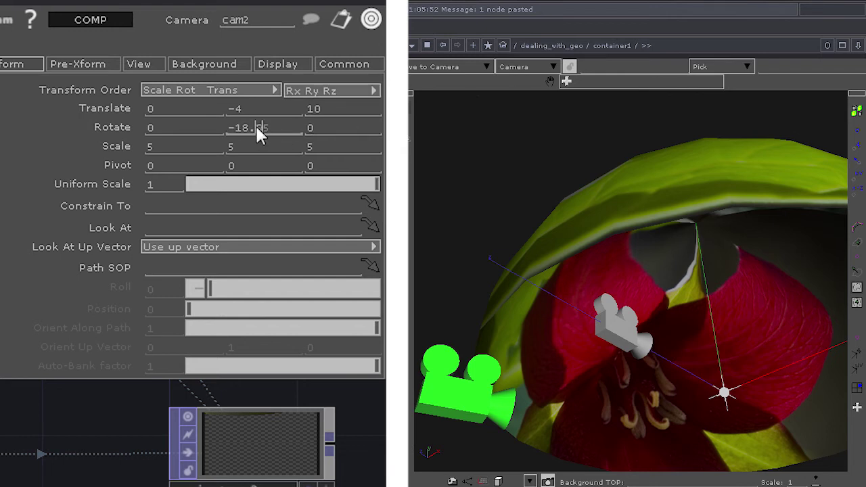
{"action": "left_click", "coordinate": [259, 133]}
{"action": "key", "text": "Return"}
Tilt cam2 up toward the dome by setting its Rotate X to 24, and inspect its placement in the geometry view.
{"action": "middle_click_drag", "start_coordinate": [170, 126], "coordinate": [175, 10]}
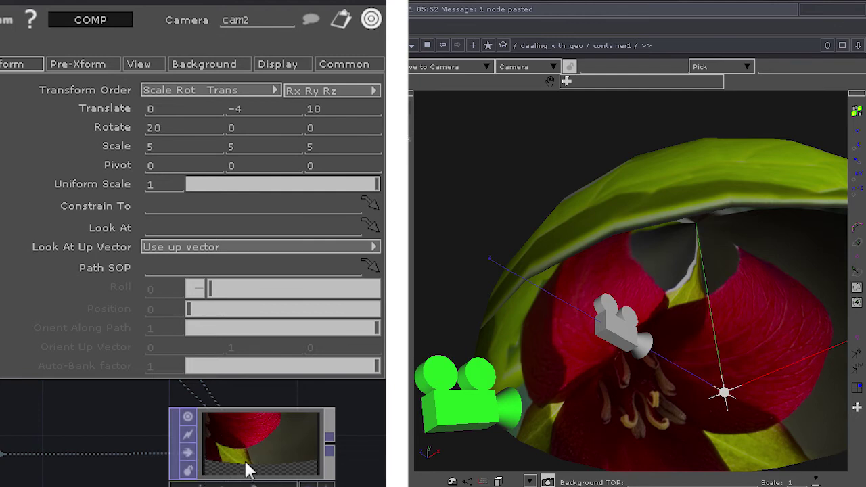
{"action": "middle_click_drag", "start_coordinate": [190, 130], "coordinate": [196, 59]}
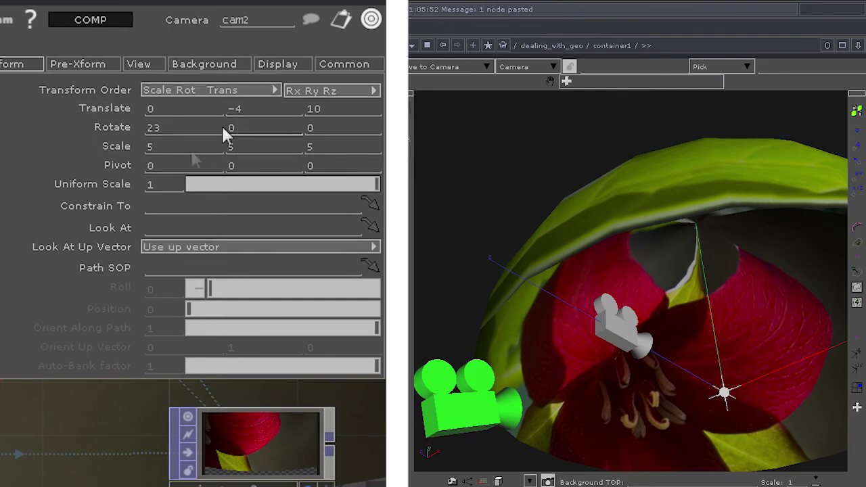
{"action": "middle_click_drag", "start_coordinate": [194, 129], "coordinate": [151, 207]}
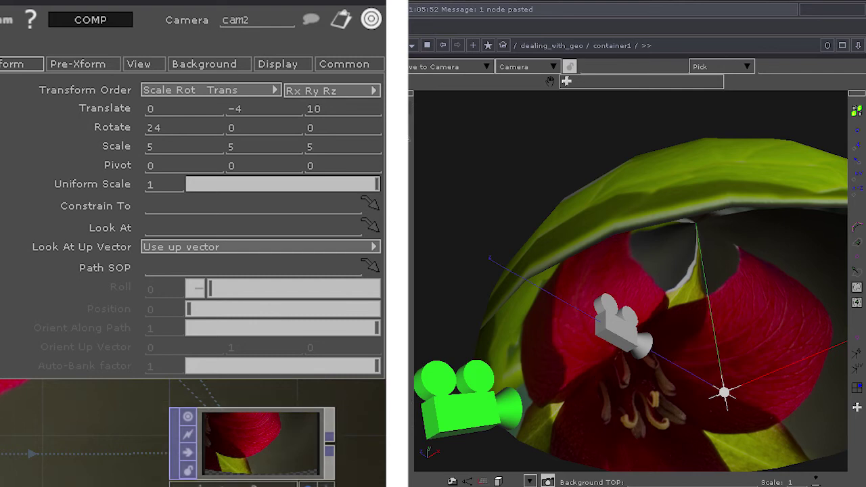
{"action": "left_click_drag", "start_coordinate": [108, 466], "coordinate": [39, 477]}
{"action": "left_click_drag", "start_coordinate": [667, 416], "coordinate": [684, 432]}
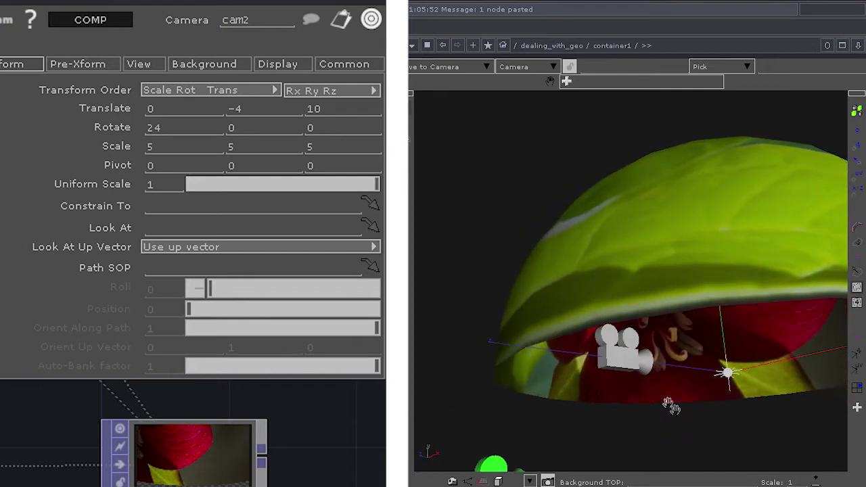
{"action": "middle_click_drag", "start_coordinate": [662, 377], "coordinate": [642, 385]}
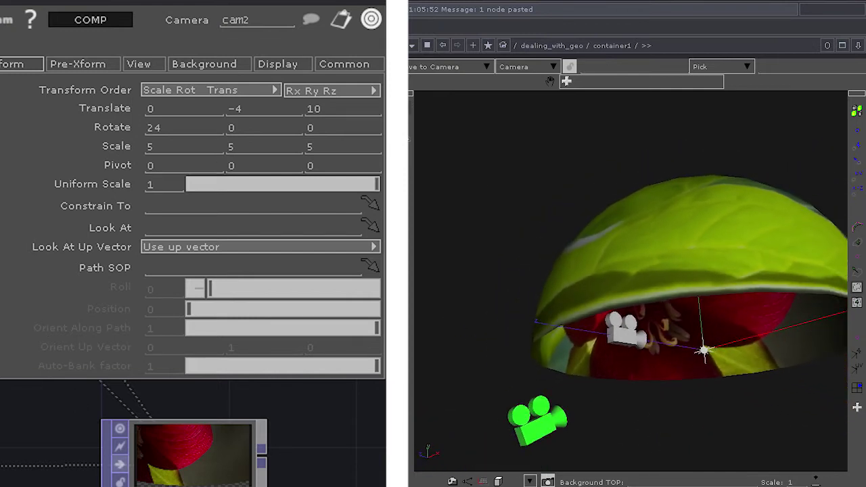
Select cam1, set its Translate Z to 0 and turn it by setting its Rotate Y to 90.
{"action": "left_click_drag", "start_coordinate": [67, 419], "coordinate": [167, 431]}
{"action": "scroll", "coordinate": [79, 446], "scroll_direction": "down", "scroll_amount": 2}
{"action": "left_click_drag", "start_coordinate": [79, 392], "coordinate": [53, 484]}
{"action": "left_click_drag", "start_coordinate": [27, 382], "coordinate": [43, 485]}
{"action": "left_click", "coordinate": [6, 432]}
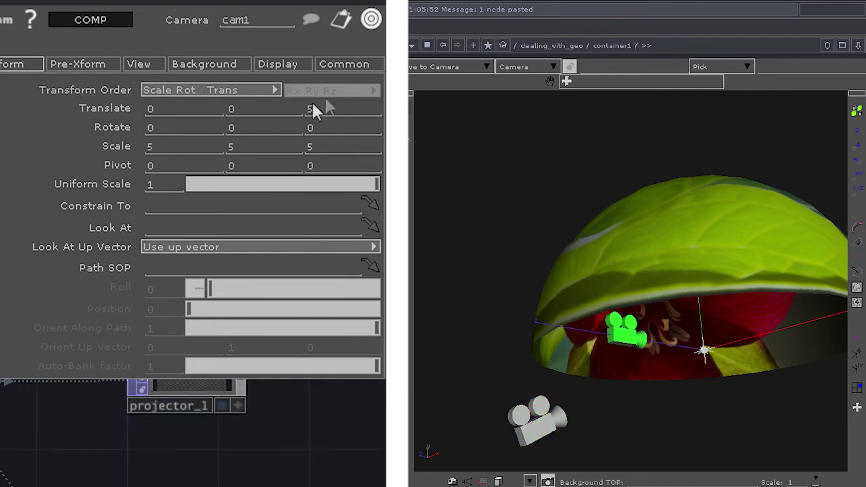
{"action": "left_click_drag", "start_coordinate": [231, 449], "coordinate": [261, 357]}
{"action": "left_click", "coordinate": [6, 443]}
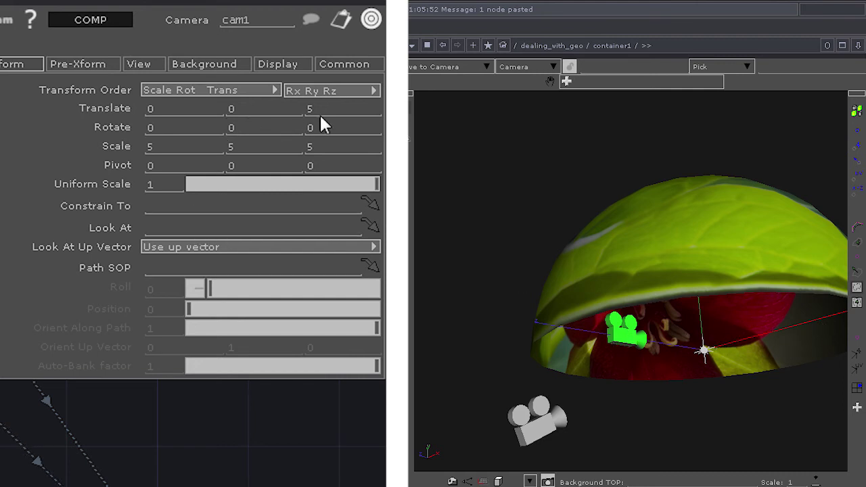
{"action": "type", "text": "0"}
{"action": "key", "text": "Return"}
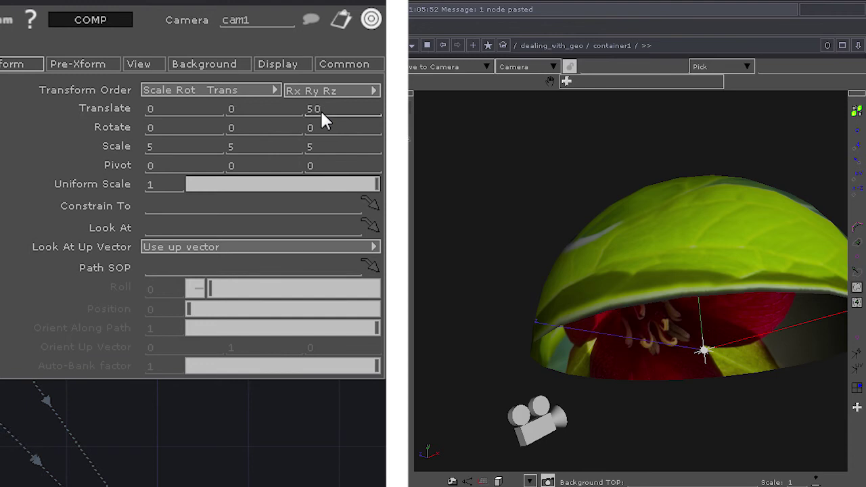
{"action": "left_click", "coordinate": [320, 109]}
{"action": "type", "text": "0"}
{"action": "key", "text": "Return"}
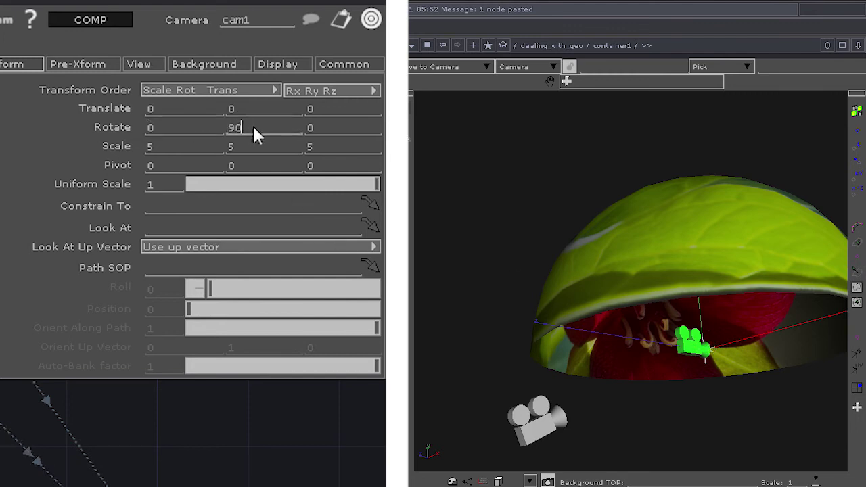
{"action": "key", "text": "Return"}
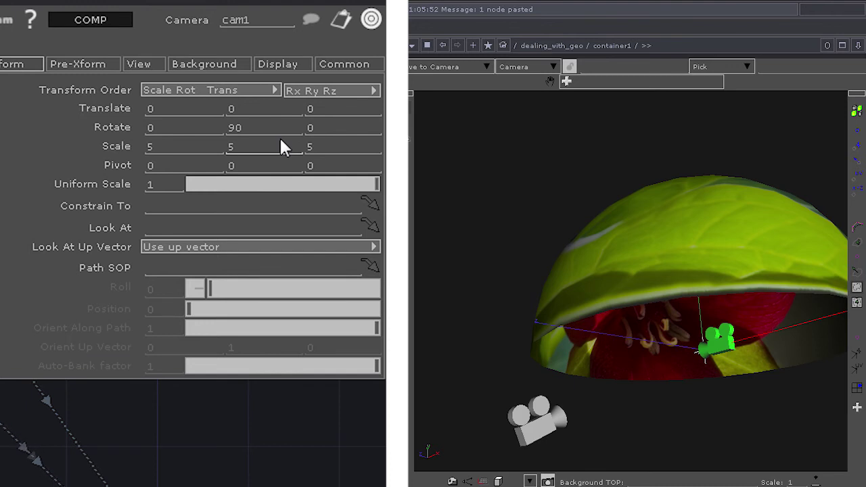
Compare cam1 with cam2's transform, try a Translate Y of -10 on cam1 and reset it to 0.
{"action": "left_click", "coordinate": [261, 110]}
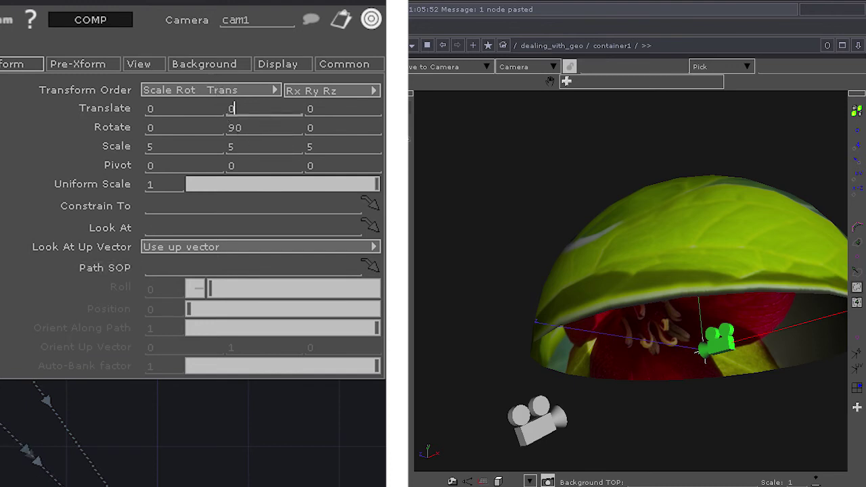
{"action": "left_click", "coordinate": [537, 422]}
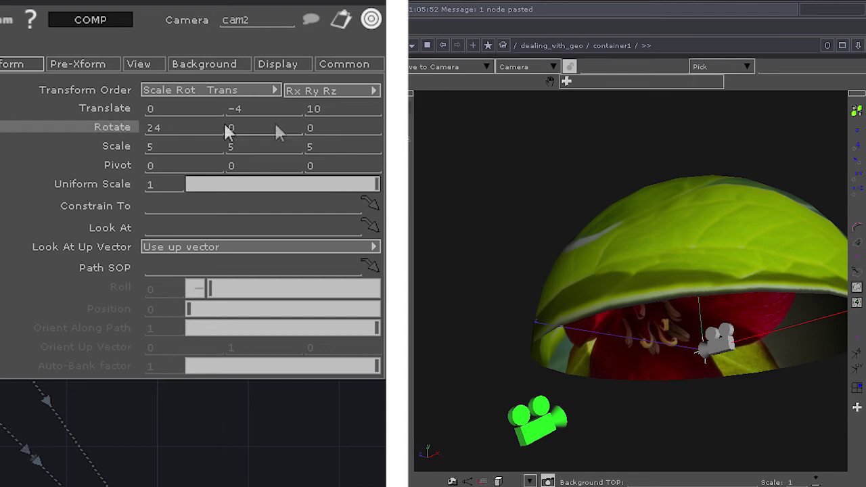
{"action": "left_click", "coordinate": [718, 338]}
{"action": "left_click", "coordinate": [263, 109]}
{"action": "key", "text": "BackSpace"}
{"action": "type", "text": "-10"}
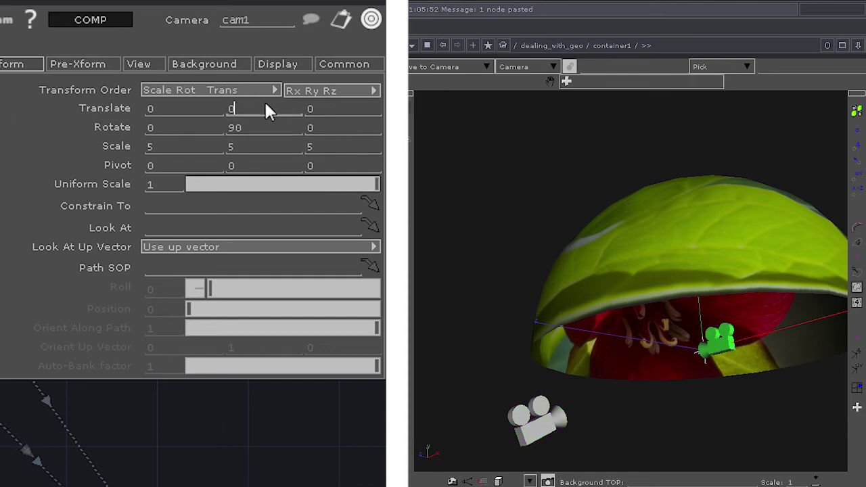
{"action": "key", "text": "Return"}
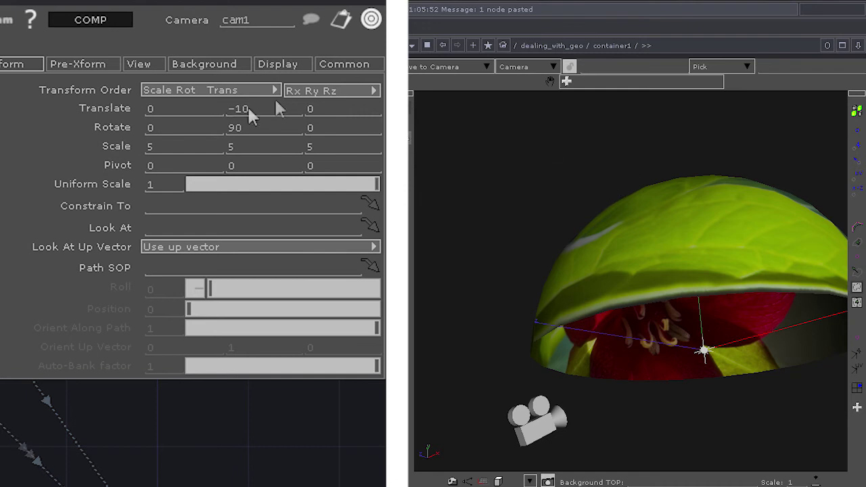
{"action": "middle_click_drag", "start_coordinate": [741, 400], "coordinate": [735, 448]}
{"action": "key", "text": "BackSpace"}
{"action": "key", "text": "BackSpace"}
{"action": "key", "text": "BackSpace"}
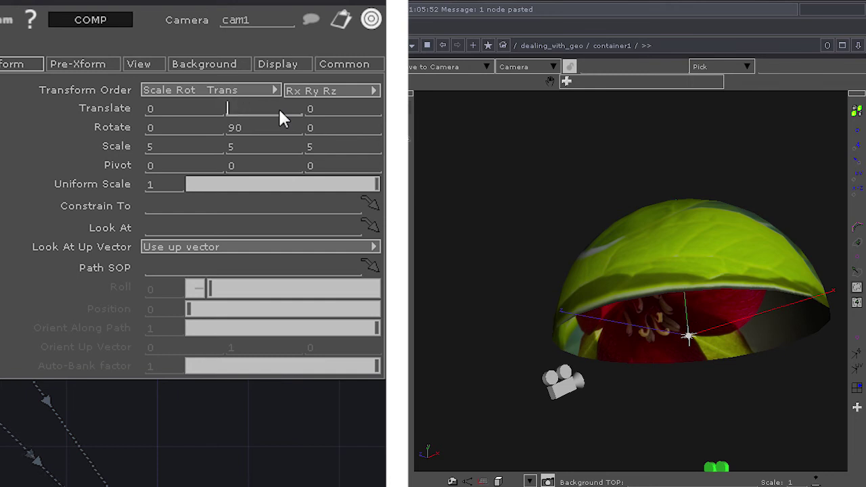
{"action": "type", "text": "0"}
{"action": "key", "text": "Return"}
Try a Translate X of -10 on cam1, and settle on 10 to place it at the dome's opposite edge.
{"action": "left_click", "coordinate": [197, 107]}
{"action": "key", "text": "BackSpace"}
{"action": "type", "text": "-20"}
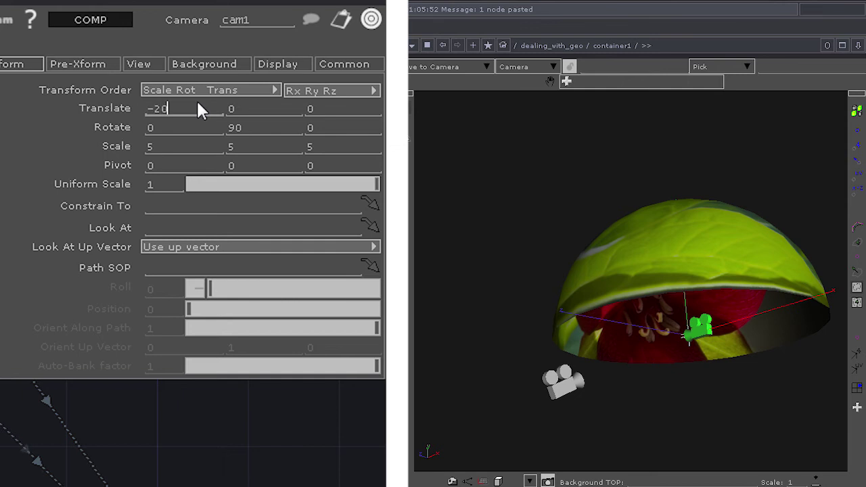
{"action": "key", "text": "BackSpace"}
{"action": "key", "text": "BackSpace"}
{"action": "type", "text": "10"}
{"action": "key", "text": "Return"}
{"action": "left_click", "coordinate": [197, 108]}
{"action": "key", "text": "BackSpace"}
{"action": "key", "text": "BackSpace"}
{"action": "key", "text": "BackSpace"}
{"action": "type", "text": "10"}
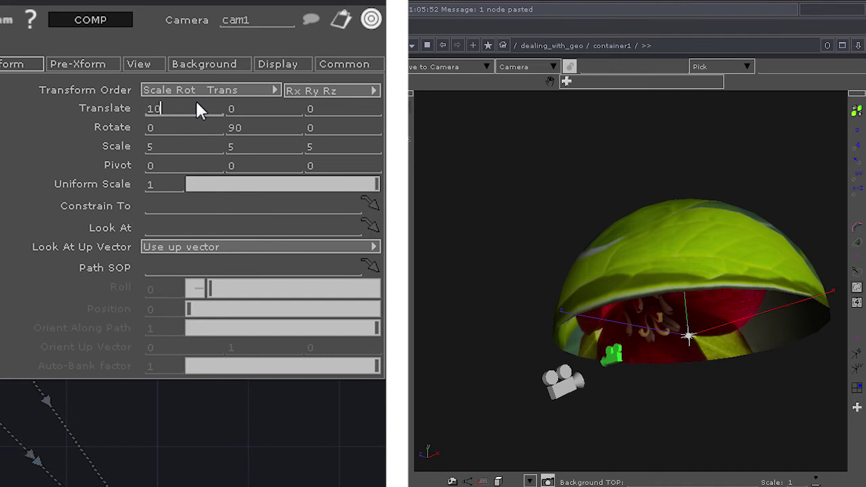
{"action": "key", "text": "Return"}
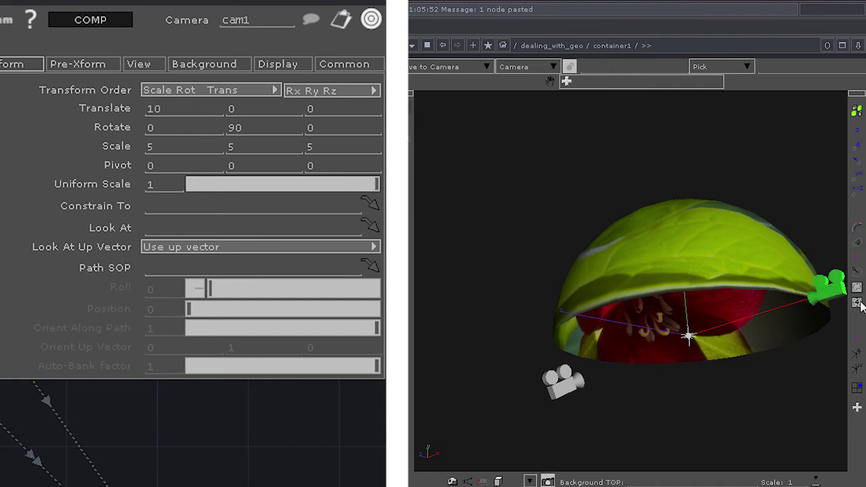
Lower cam1 by setting its Translate Y to -4.
{"action": "left_click", "coordinate": [255, 110]}
{"action": "type", "text": "-4"}
{"action": "key", "text": "Return"}
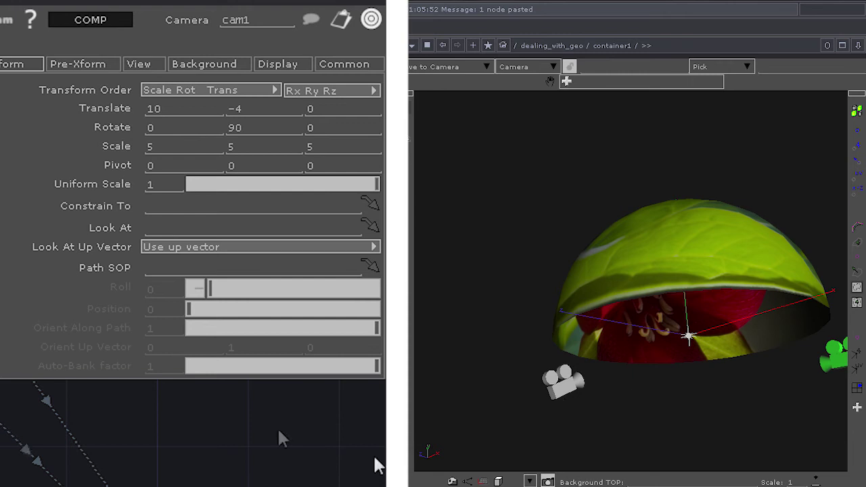
Display the projector_1 render in the network editor's background.
{"action": "left_click_drag", "start_coordinate": [189, 461], "coordinate": [10, 484]}
{"action": "left_click_drag", "start_coordinate": [189, 446], "coordinate": [173, 456]}
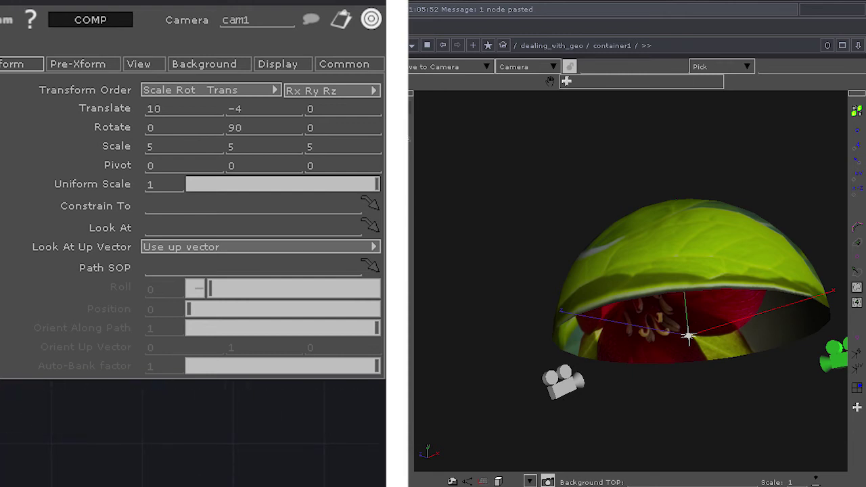
{"action": "left_click", "coordinate": [2, 402]}
{"action": "left_click_drag", "start_coordinate": [7, 433], "coordinate": [167, 419]}
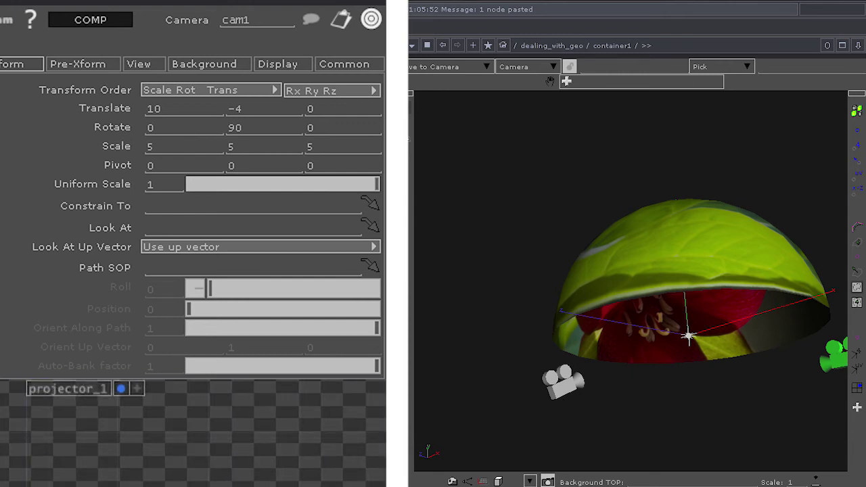
{"action": "left_click_drag", "start_coordinate": [167, 419], "coordinate": [217, 460]}
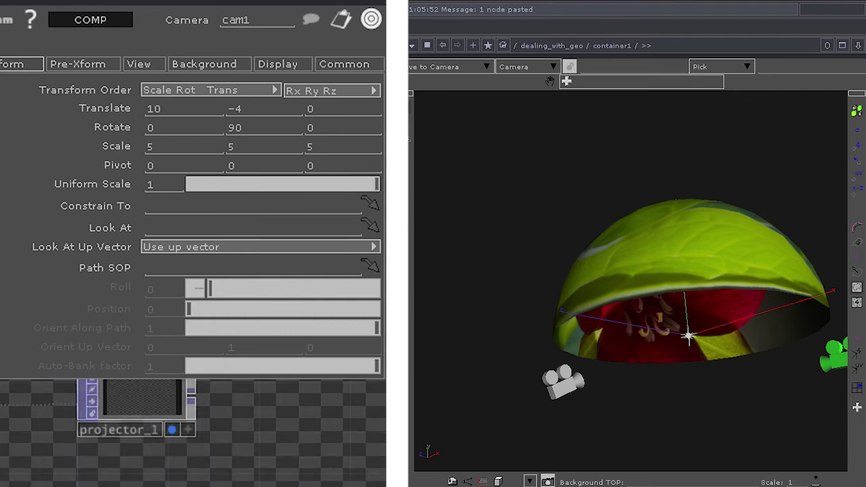
{"action": "left_click_drag", "start_coordinate": [284, 449], "coordinate": [271, 386]}
Check cam2's rotation and tilt cam1 toward the dome by setting its Rotate X to 24.
{"action": "left_click", "coordinate": [1, 413]}
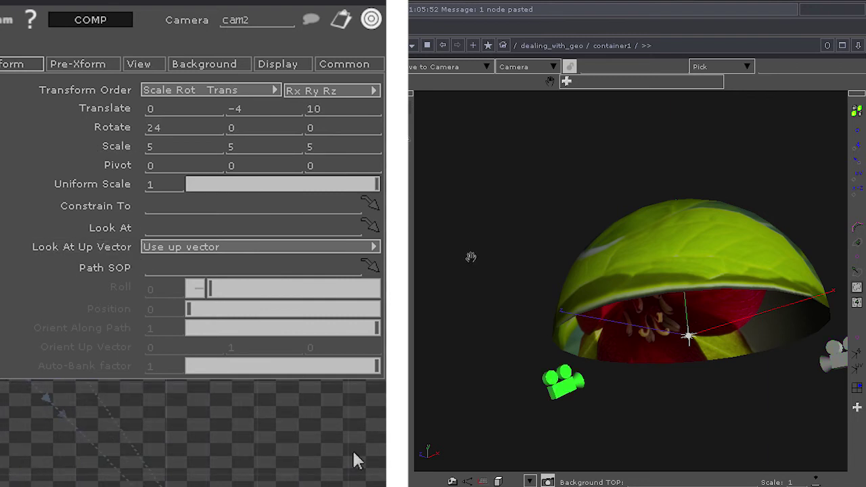
{"action": "left_click_drag", "start_coordinate": [2, 352], "coordinate": [6, 479]}
{"action": "left_click", "coordinate": [2, 433]}
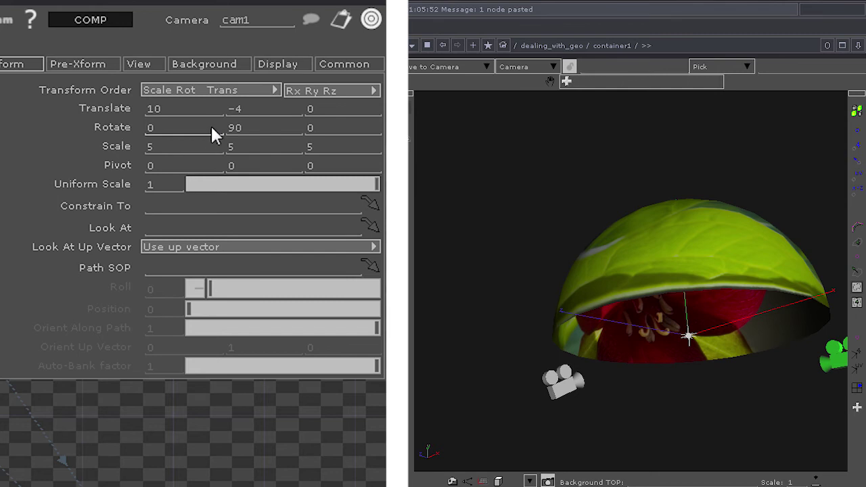
{"action": "key", "text": "BackSpace"}
{"action": "type", "text": "24"}
{"action": "key", "text": "Return"}
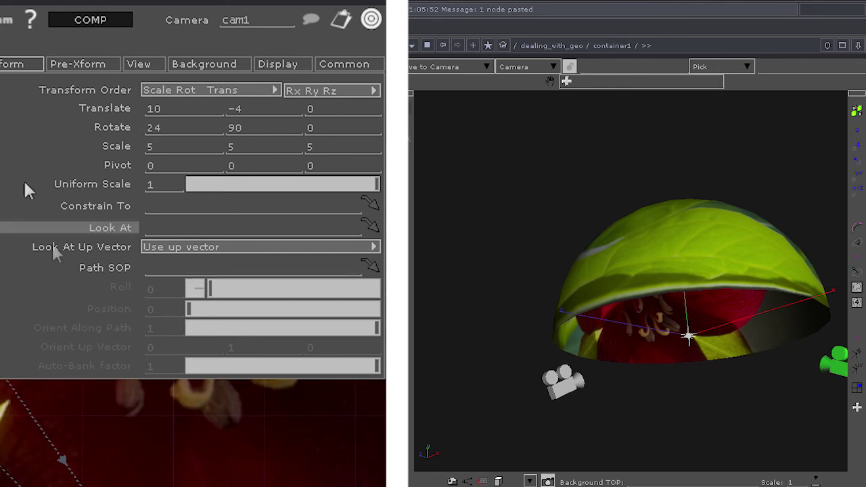
Examine the projector_1 render and the placement of both cameras around the dome from another angle.
{"action": "left_click_drag", "start_coordinate": [2, 324], "coordinate": [1, 419]}
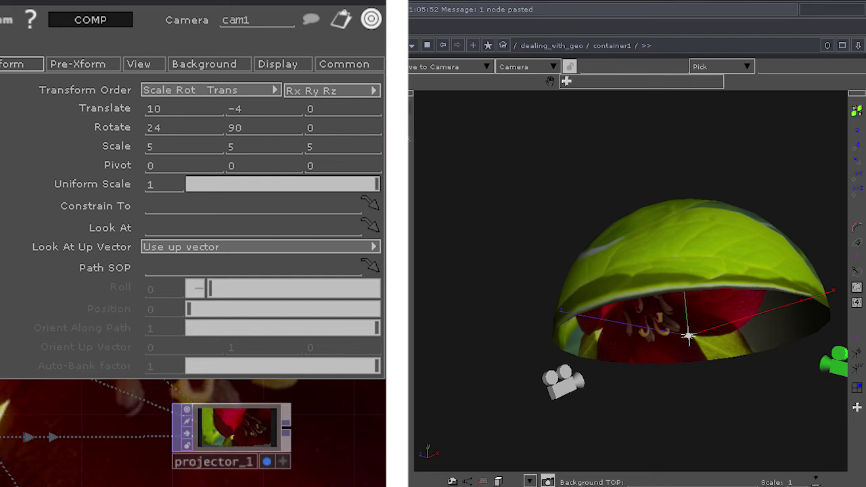
{"action": "left_click_drag", "start_coordinate": [137, 466], "coordinate": [2, 467]}
{"action": "left_click_drag", "start_coordinate": [765, 416], "coordinate": [757, 373]}
{"action": "left_click_drag", "start_coordinate": [785, 338], "coordinate": [730, 378]}
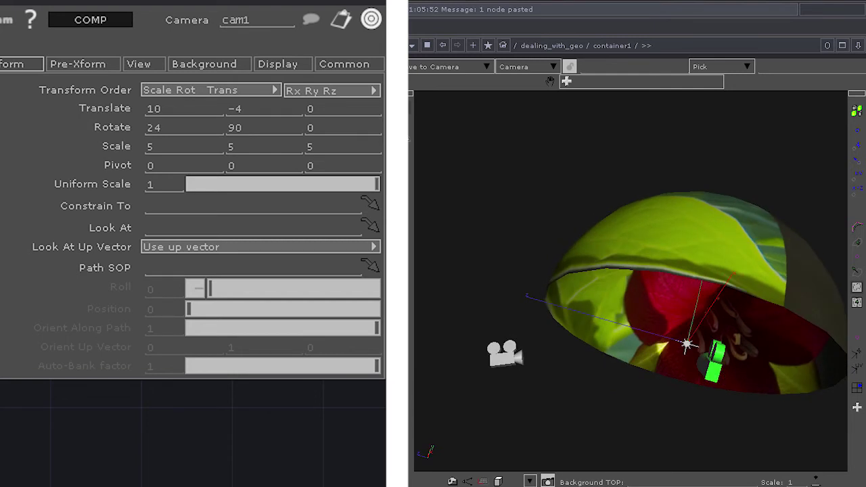
{"action": "left_click_drag", "start_coordinate": [10, 460], "coordinate": [71, 439]}
{"action": "scroll", "coordinate": [230, 484], "scroll_direction": "down", "scroll_amount": 2}
{"action": "left_click_drag", "start_coordinate": [237, 486], "coordinate": [271, 476]}
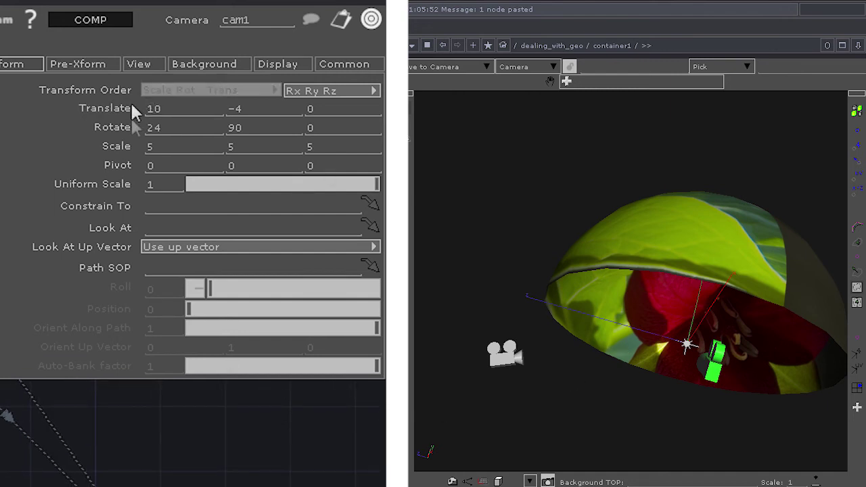
Review cam1's pre-transform, view and background parameters.
{"action": "left_click", "coordinate": [102, 61]}
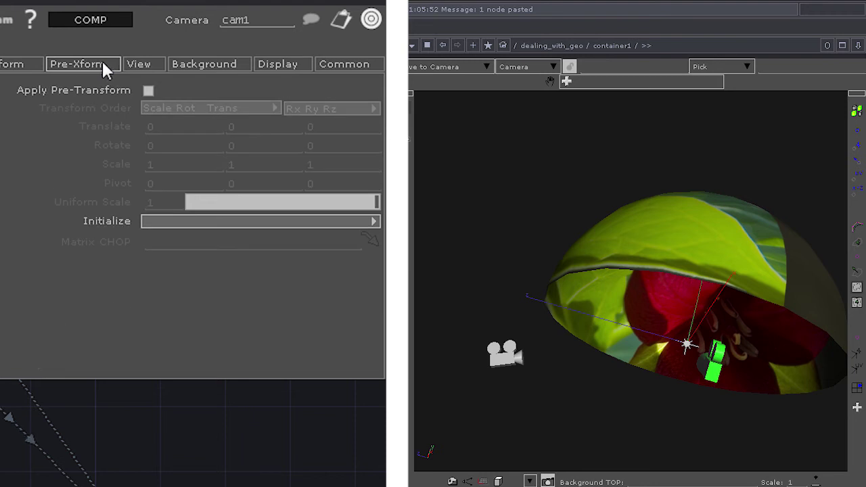
{"action": "left_click", "coordinate": [157, 63]}
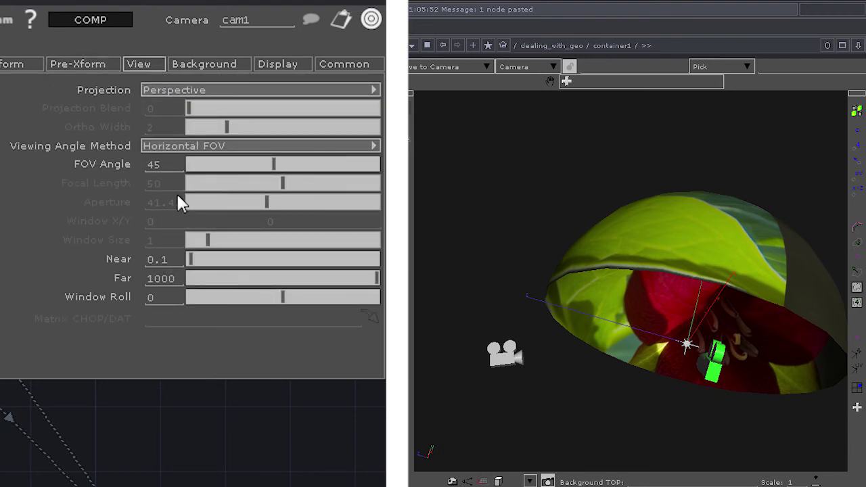
{"action": "left_click", "coordinate": [187, 66]}
{"action": "left_click", "coordinate": [149, 68]}
Look through cam1's projection types, try Orthographic and return to Perspective.
{"action": "left_click", "coordinate": [165, 91]}
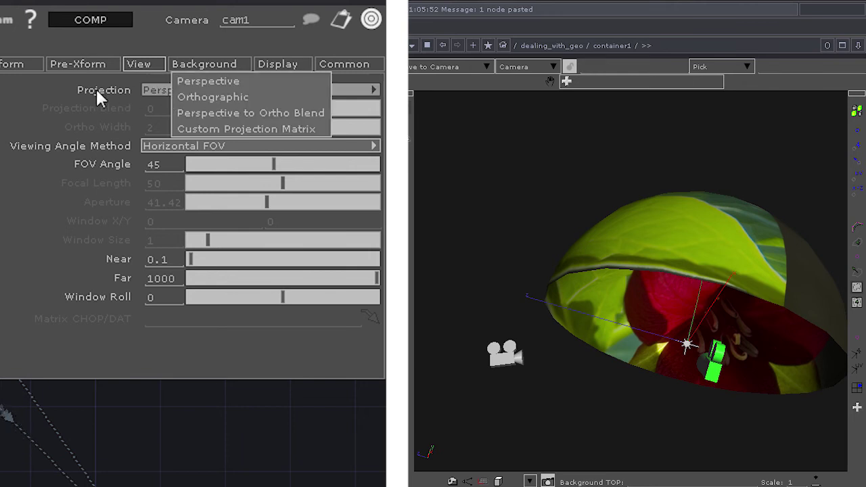
{"action": "left_click", "coordinate": [180, 88]}
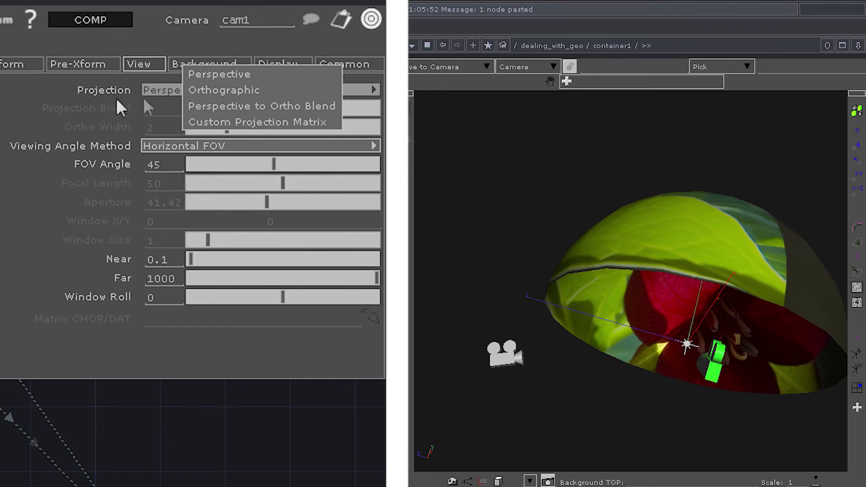
{"action": "left_click", "coordinate": [218, 89]}
{"action": "left_click", "coordinate": [172, 90]}
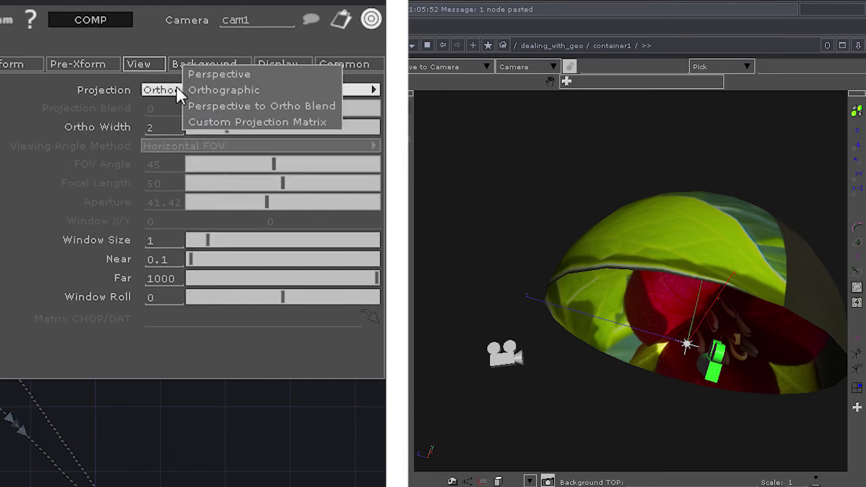
{"action": "left_click", "coordinate": [230, 74]}
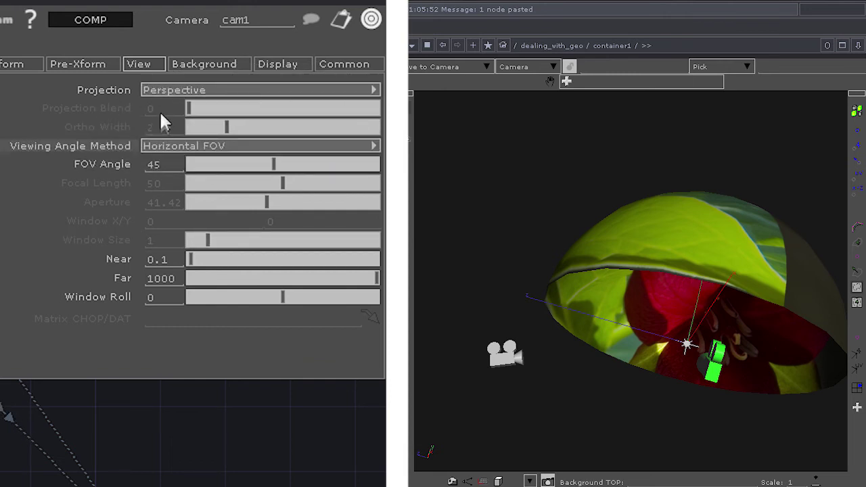
Examine cam1's viewing angle methods and return to its transform parameters.
{"action": "left_click", "coordinate": [168, 149]}
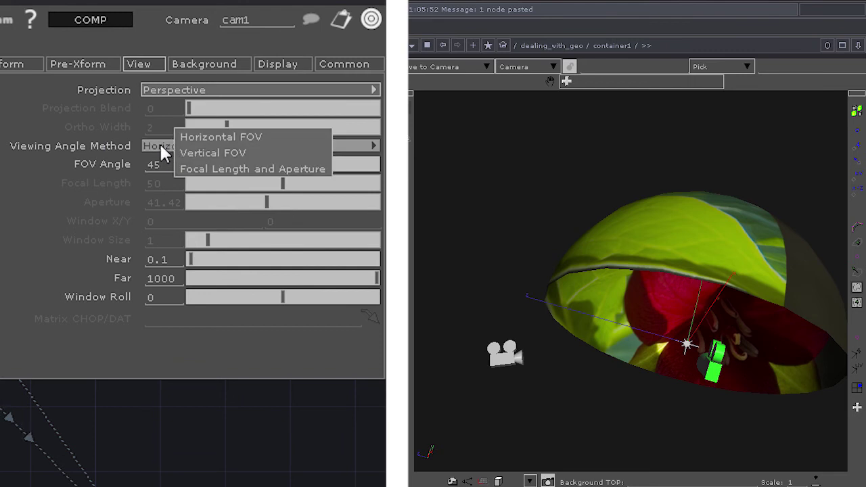
{"action": "left_click", "coordinate": [23, 150]}
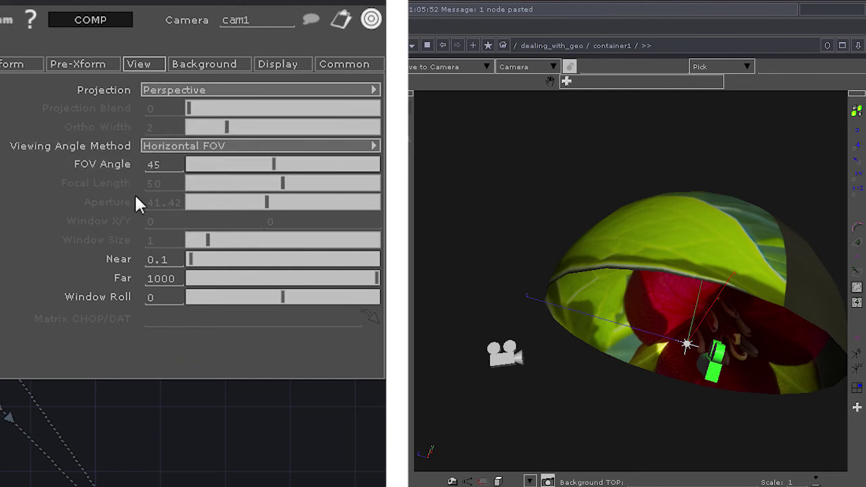
{"action": "left_click", "coordinate": [64, 62]}
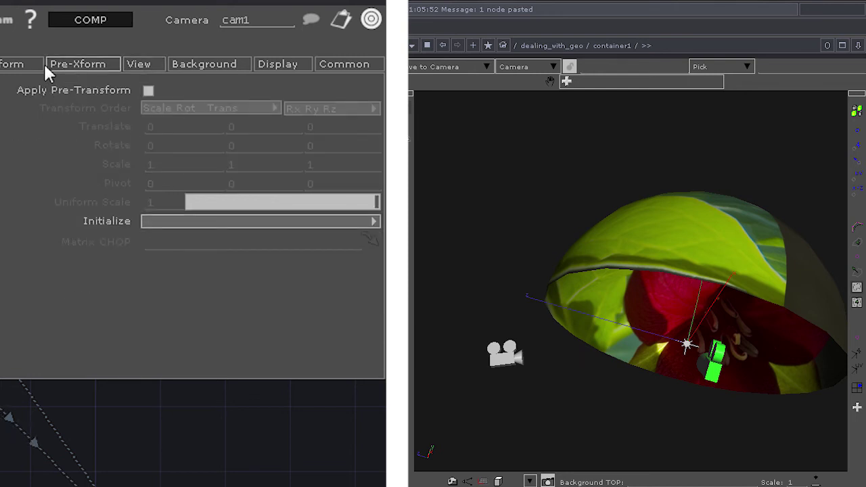
{"action": "left_click", "coordinate": [30, 66]}
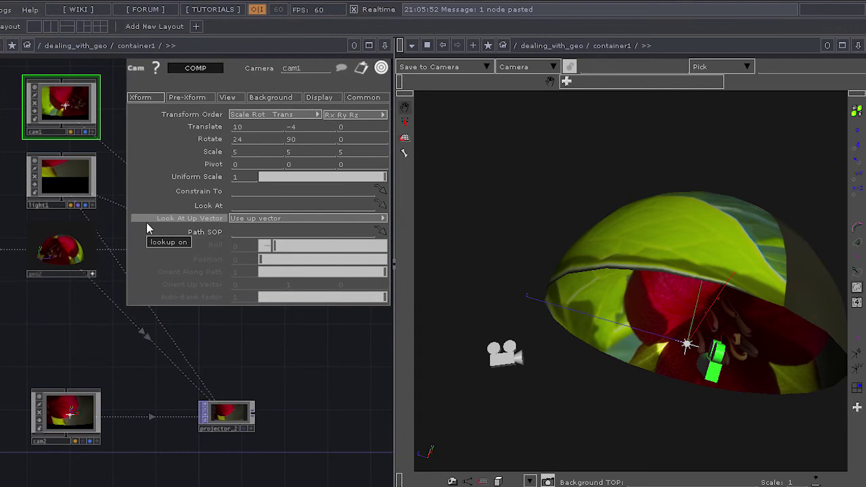
Close the geometry viewer pane so the network editor fills the workspace.
{"action": "left_click", "coordinate": [411, 46]}
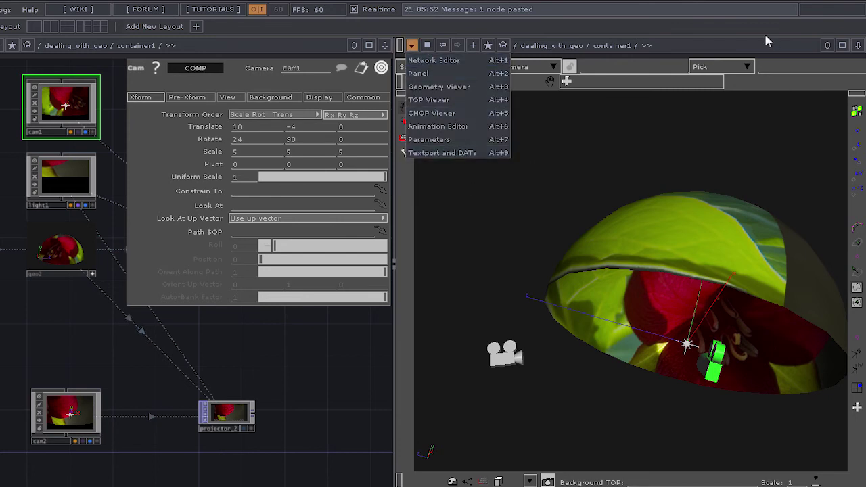
{"action": "left_click", "coordinate": [845, 57]}
{"action": "left_click", "coordinate": [858, 47]}
{"action": "left_click", "coordinate": [778, 138]}
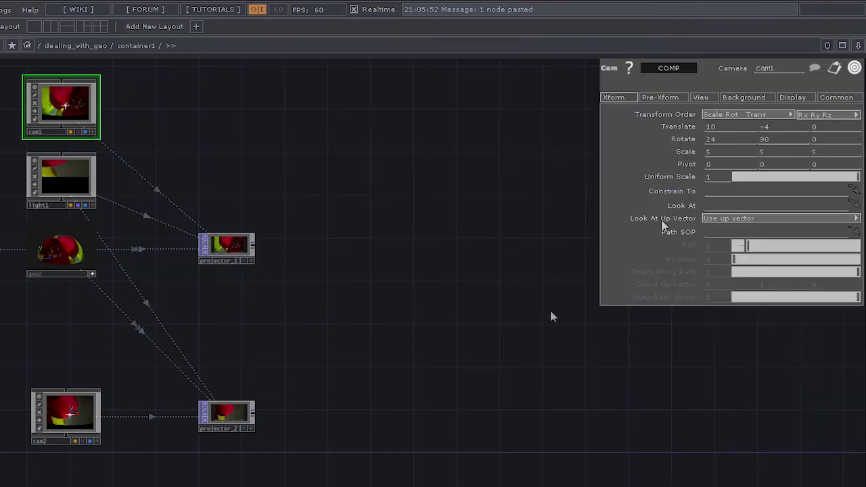
Display both projector renders behind the network to inspect the dome's bottom edge, and hide them again.
{"action": "scroll", "coordinate": [329, 282], "scroll_direction": "down", "scroll_amount": 2}
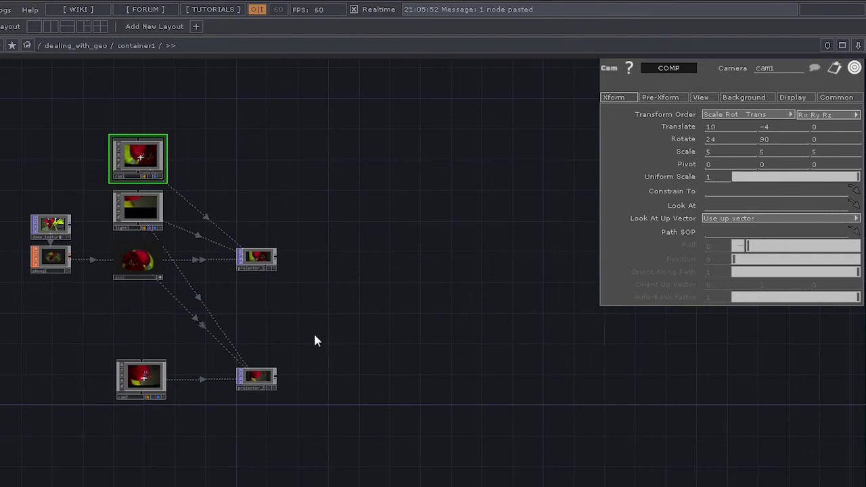
{"action": "scroll", "coordinate": [314, 340], "scroll_direction": "up", "scroll_amount": 2}
{"action": "scroll", "coordinate": [321, 352], "scroll_direction": "up", "scroll_amount": 2}
{"action": "left_click_drag", "start_coordinate": [332, 135], "coordinate": [252, 213]}
{"action": "left_click_drag", "start_coordinate": [305, 160], "coordinate": [161, 448]}
{"action": "left_click", "coordinate": [222, 435]}
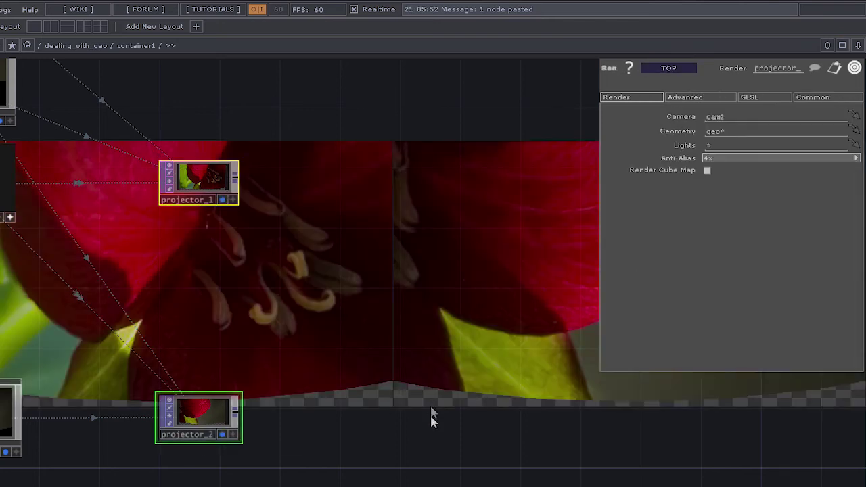
{"action": "middle_click_drag", "start_coordinate": [524, 447], "coordinate": [549, 404]}
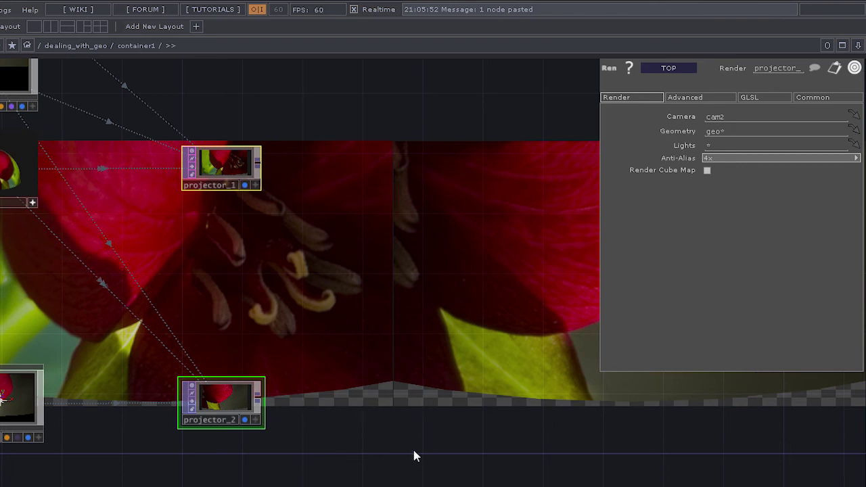
{"action": "left_click", "coordinate": [345, 276]}
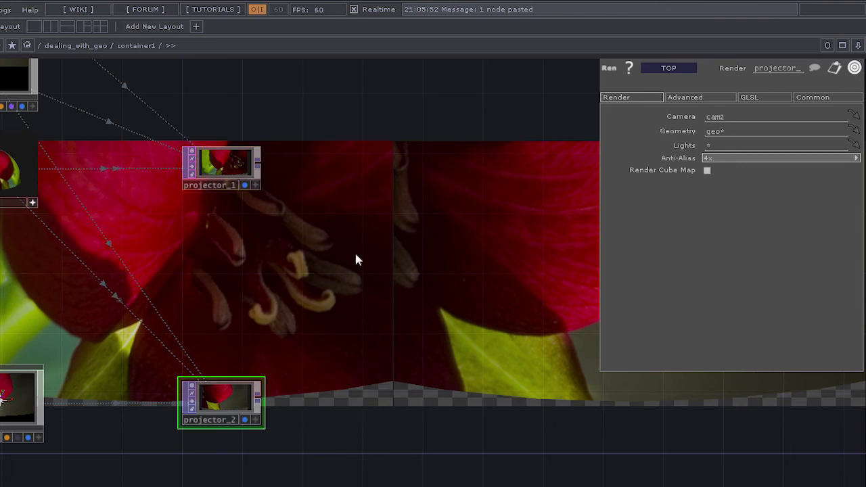
{"action": "key", "text": "Tab"}
{"action": "key", "text": "Escape"}
{"action": "left_click_drag", "start_coordinate": [321, 151], "coordinate": [245, 401]}
{"action": "left_click", "coordinate": [246, 419]}
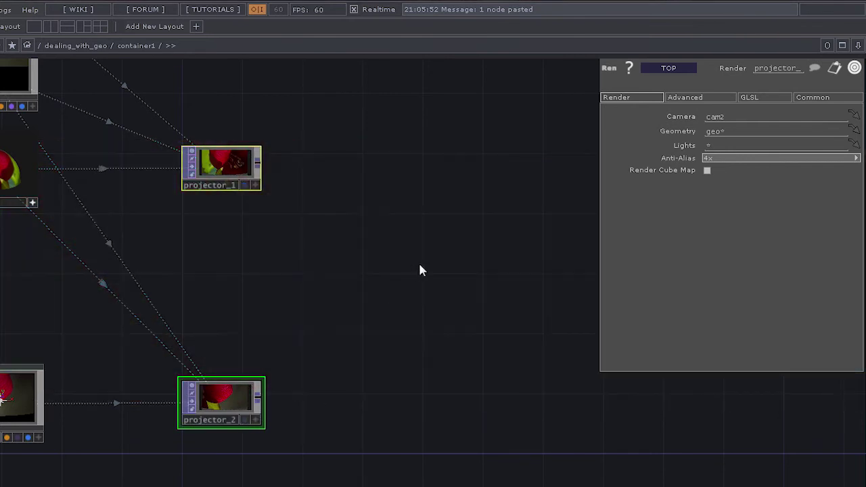
Add a Composite TOP beside projector_1 and feed projector_1's output into it.
{"action": "left_click", "coordinate": [418, 262]}
{"action": "key", "text": "Tab"}
{"action": "type", "text": "comp"}
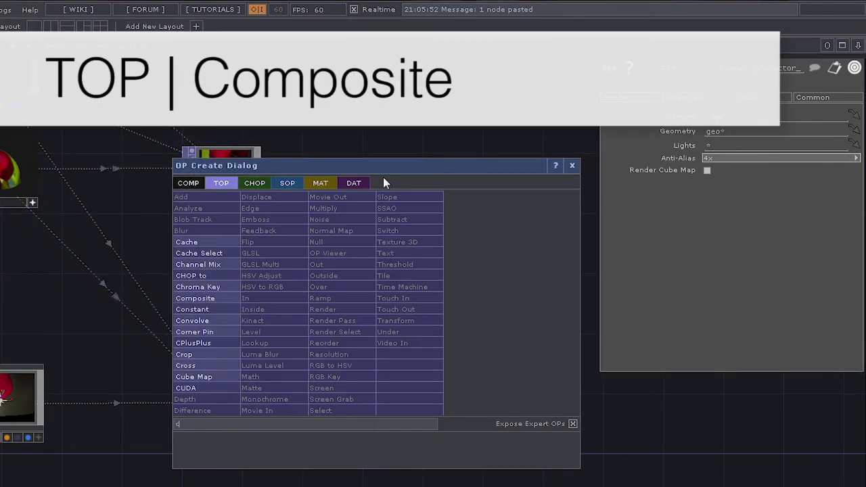
{"action": "key", "text": "Return"}
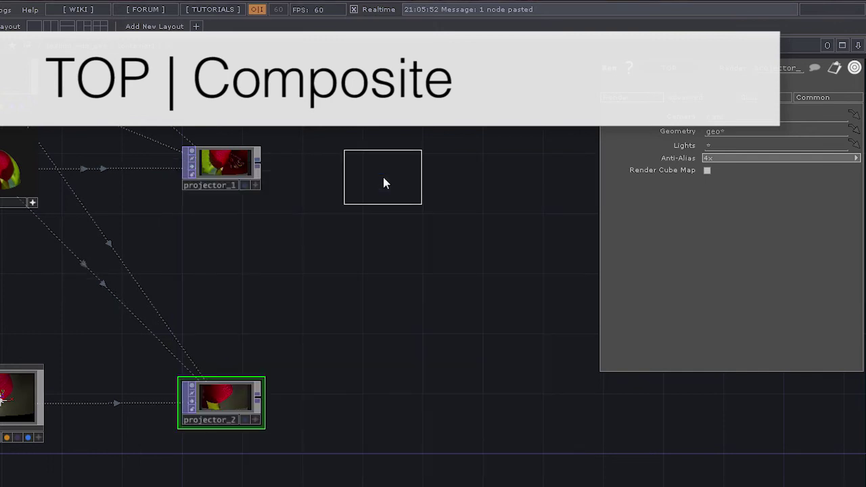
{"action": "left_click", "coordinate": [383, 176]}
{"action": "left_click_drag", "start_coordinate": [257, 164], "coordinate": [328, 161]}
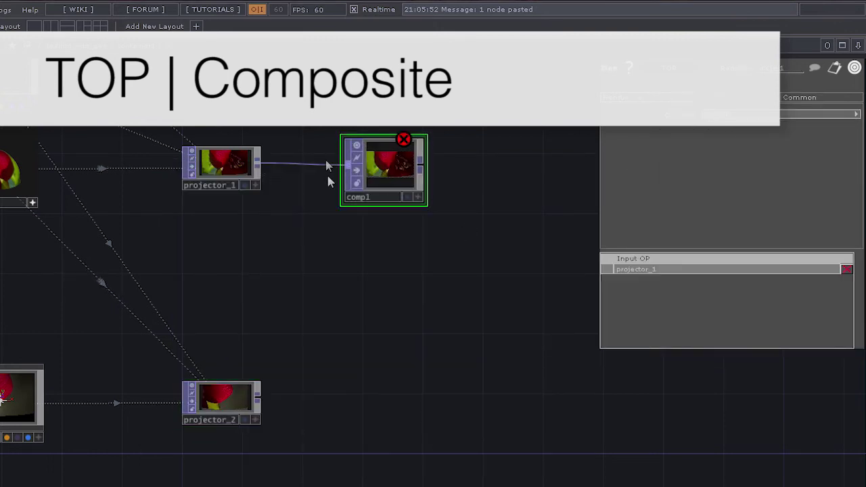
Add a second Composite TOP beside projector_2 and connect projector_2's output to it.
{"action": "key", "text": "Tab"}
{"action": "type", "text": "comp"}
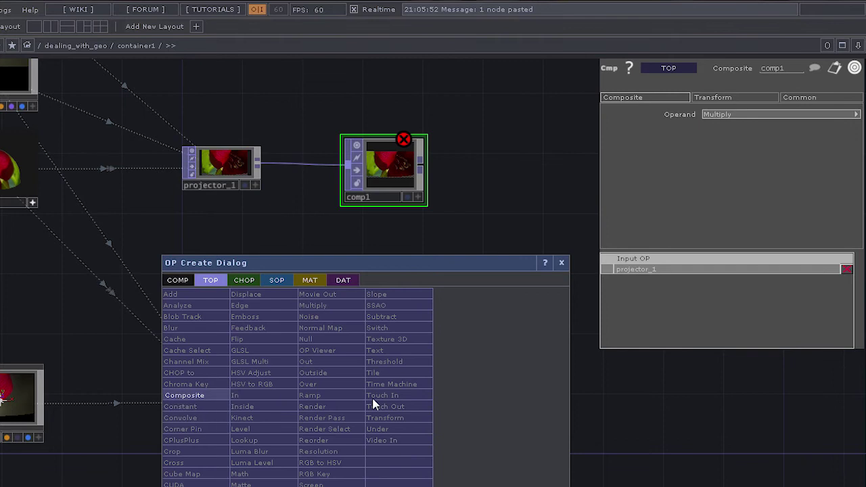
{"action": "key", "text": "Return"}
{"action": "left_click", "coordinate": [374, 403]}
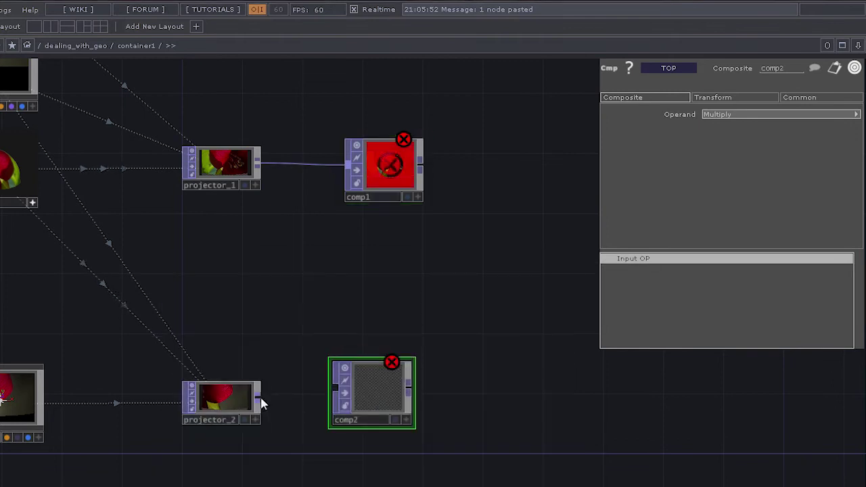
{"action": "left_click_drag", "start_coordinate": [258, 402], "coordinate": [335, 391]}
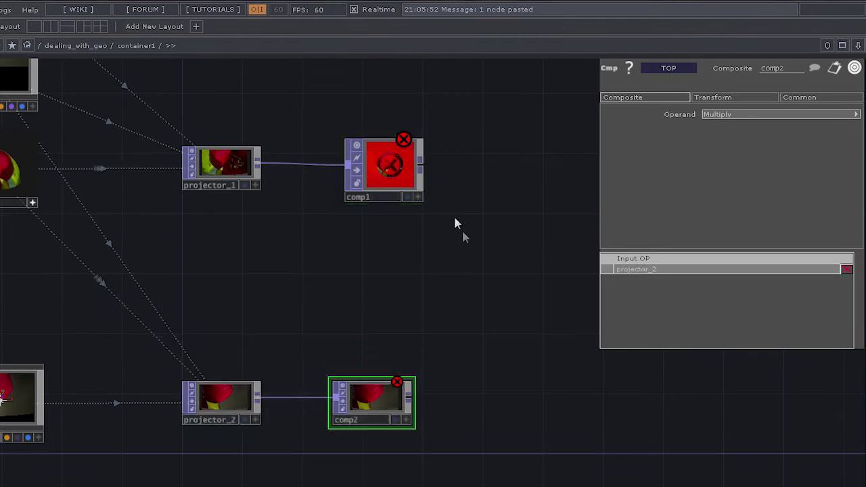
Shrink the comp1 node and line up both composite nodes in a column level with their projector renders.
{"action": "left_click", "coordinate": [428, 202]}
{"action": "left_click", "coordinate": [425, 205]}
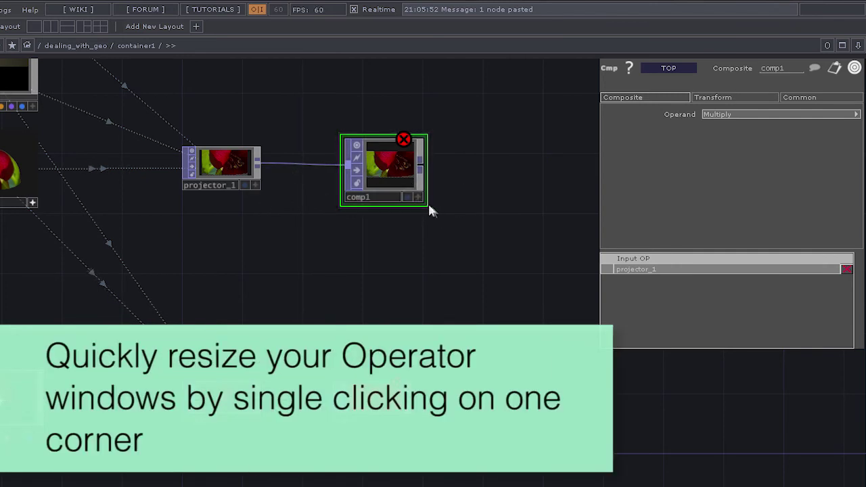
{"action": "left_click", "coordinate": [426, 205]}
{"action": "right_click", "coordinate": [450, 238]}
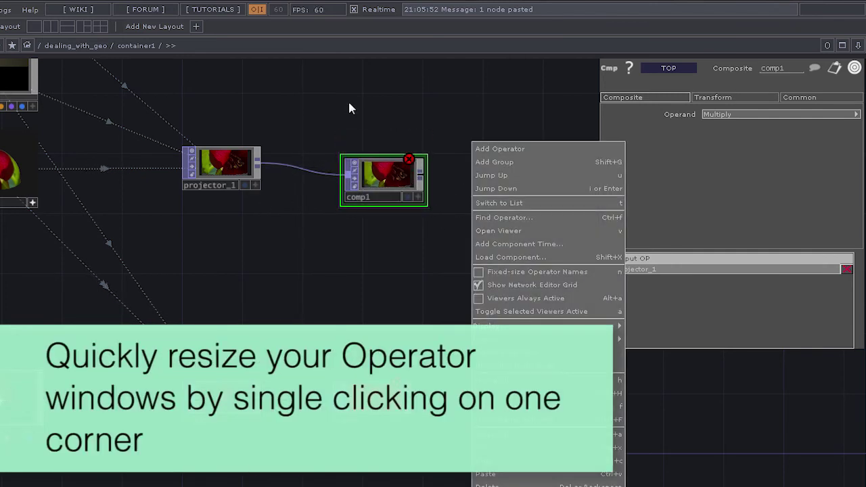
{"action": "left_click", "coordinate": [367, 91]}
{"action": "left_click_drag", "start_coordinate": [393, 137], "coordinate": [465, 285]}
{"action": "left_click_drag", "start_coordinate": [370, 193], "coordinate": [241, 87]}
{"action": "right_click_drag", "start_coordinate": [327, 161], "coordinate": [388, 276]}
{"action": "left_click_drag", "start_coordinate": [316, 220], "coordinate": [311, 208]}
{"action": "right_click_drag", "start_coordinate": [373, 338], "coordinate": [328, 229]}
{"action": "left_click_drag", "start_coordinate": [312, 212], "coordinate": [338, 211]}
{"action": "right_click_drag", "start_coordinate": [331, 353], "coordinate": [398, 467]}
{"action": "left_click_drag", "start_coordinate": [307, 441], "coordinate": [345, 440]}
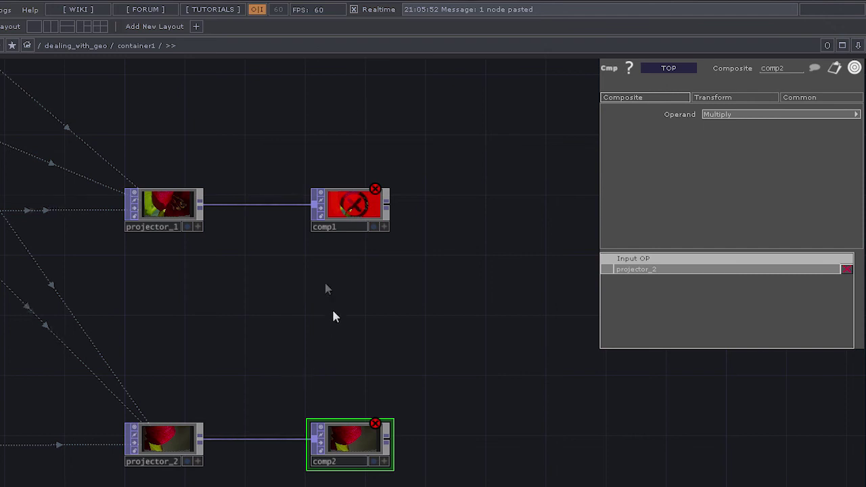
Rename the comp1 node as bottom_mask.
{"action": "scroll", "coordinate": [272, 350], "scroll_direction": "up", "scroll_amount": 3}
{"action": "left_click_drag", "start_coordinate": [275, 363], "coordinate": [401, 241]}
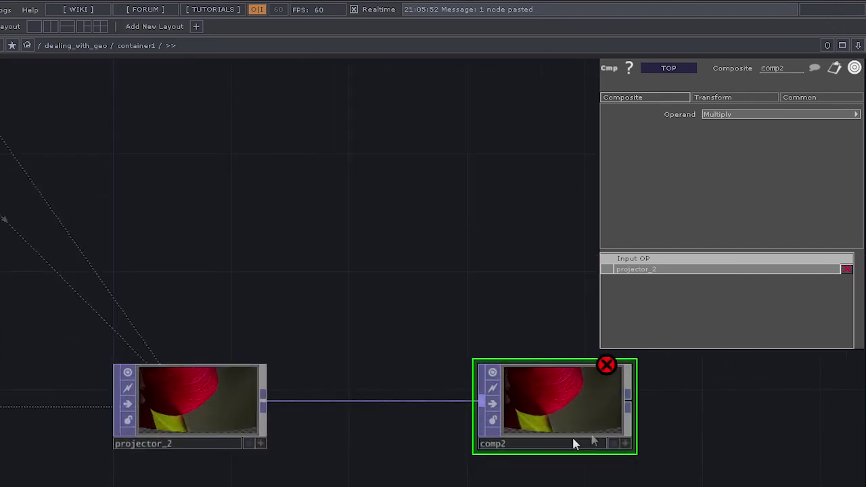
{"action": "left_click_drag", "start_coordinate": [474, 203], "coordinate": [444, 232]}
{"action": "scroll", "coordinate": [433, 266], "scroll_direction": "down", "scroll_amount": 2}
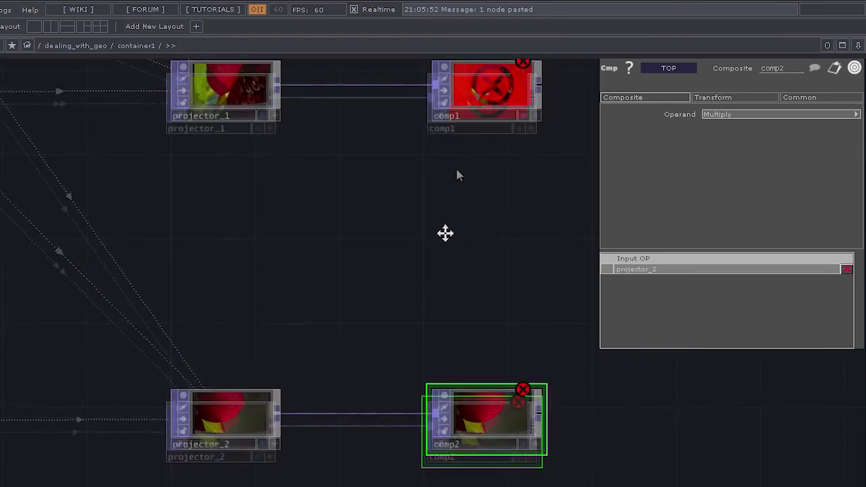
{"action": "left_click", "coordinate": [461, 146]}
{"action": "type", "text": "mas"}
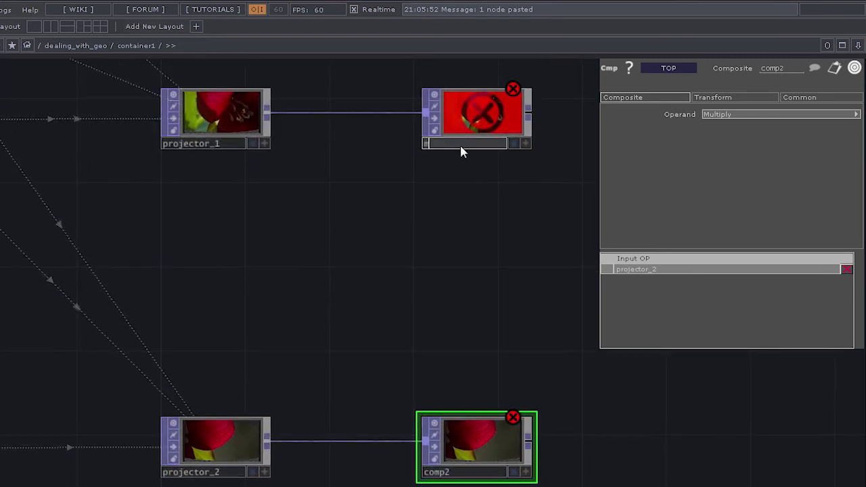
{"action": "key", "text": "BackSpace"}
{"action": "key", "text": "BackSpace"}
{"action": "key", "text": "BackSpace"}
{"action": "type", "text": "bottom_mask"}
{"action": "key", "text": "Return"}
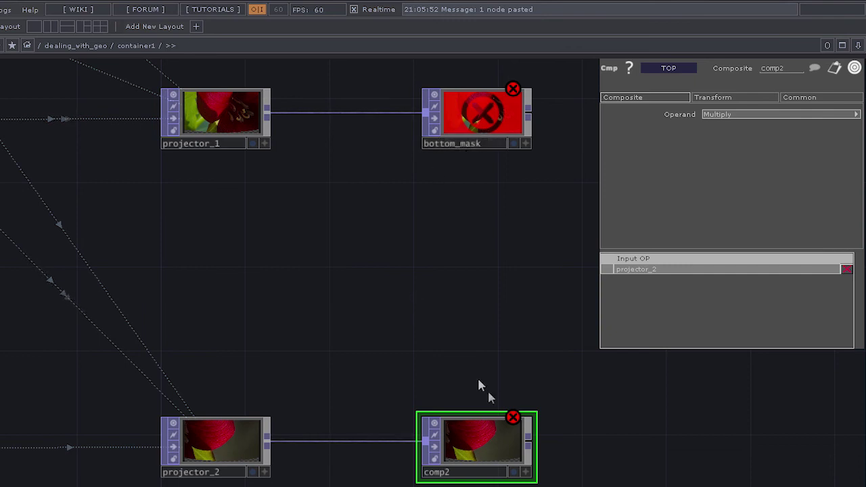
Rename the comp2 node as bottom_mask1.
{"action": "left_click", "coordinate": [470, 472]}
{"action": "key", "text": "BackSpace"}
{"action": "key", "text": "BackSpace"}
{"action": "key", "text": "BackSpace"}
{"action": "key", "text": "BackSpace"}
{"action": "key", "text": "BackSpace"}
{"action": "type", "text": "bottom_mask1"}
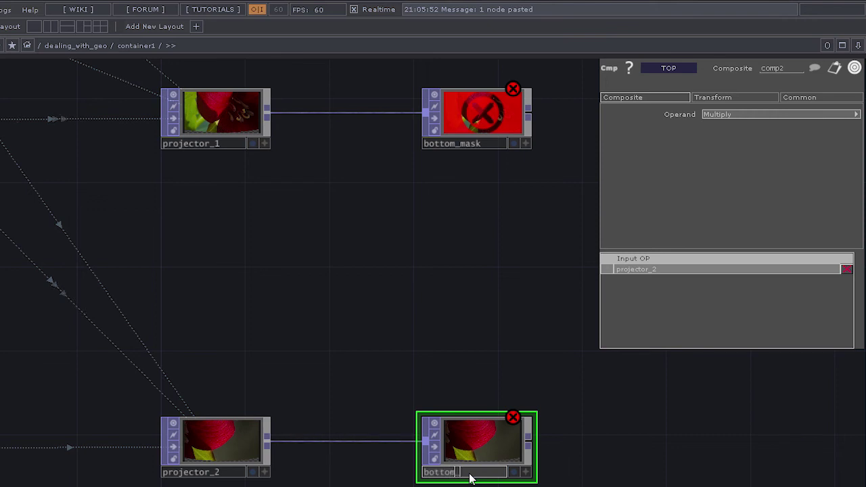
{"action": "key", "text": "Return"}
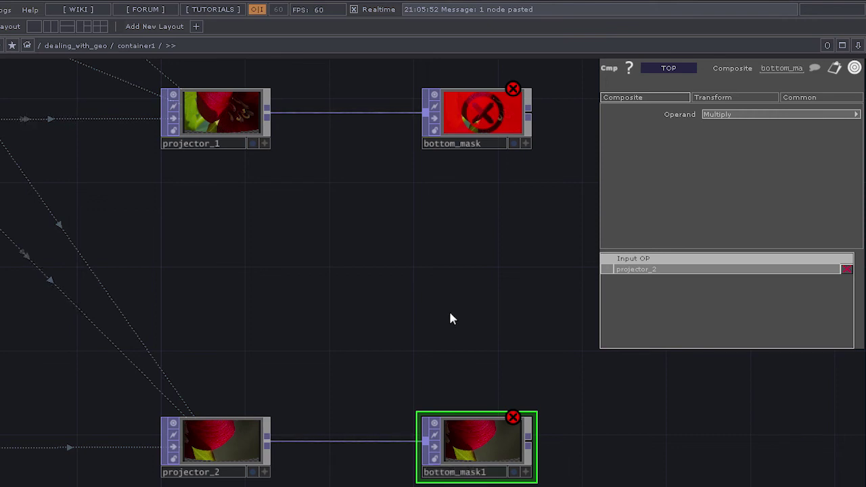
Add a Constant TOP between the two projector renders, aligned with their column.
{"action": "key", "text": "Tab"}
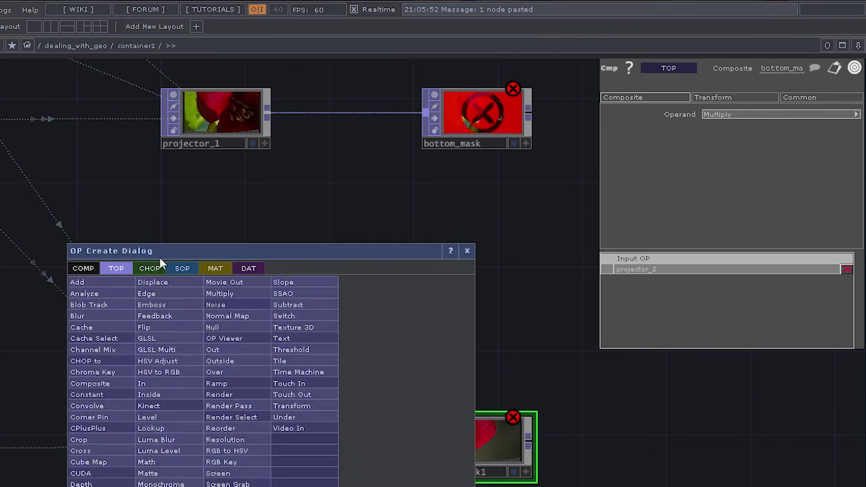
{"action": "type", "text": "cons"}
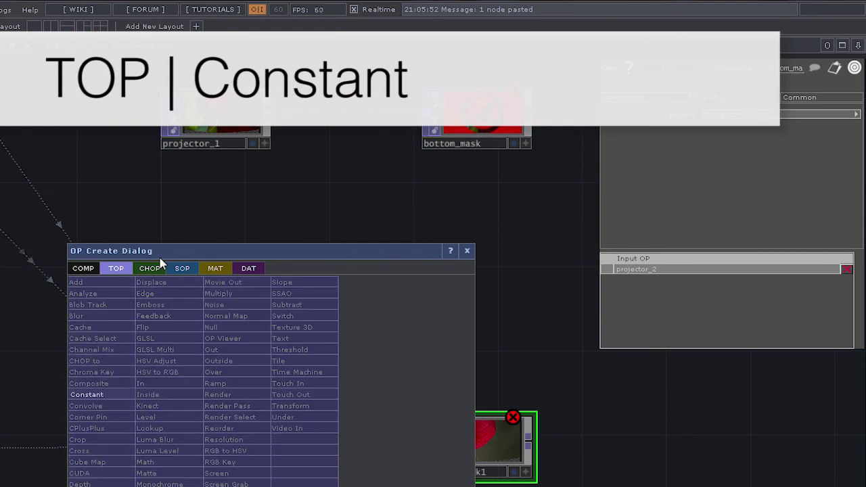
{"action": "key", "text": "Return"}
{"action": "left_click", "coordinate": [242, 288]}
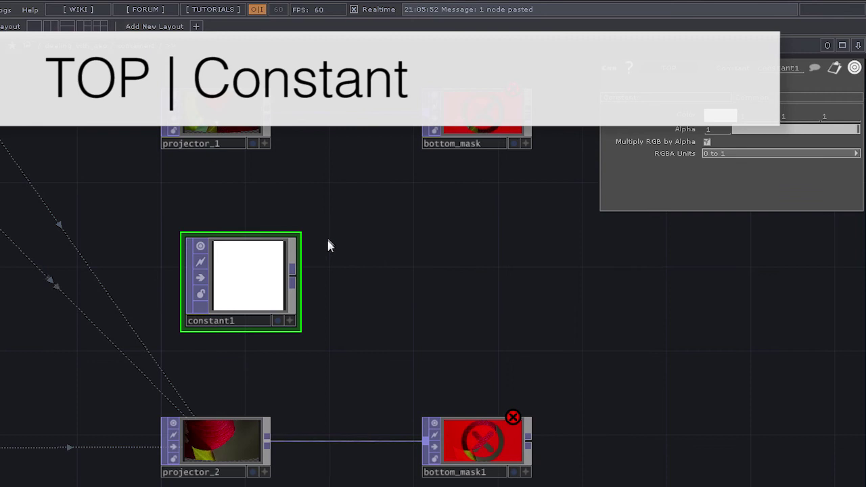
{"action": "left_click_drag", "start_coordinate": [277, 285], "coordinate": [252, 285]}
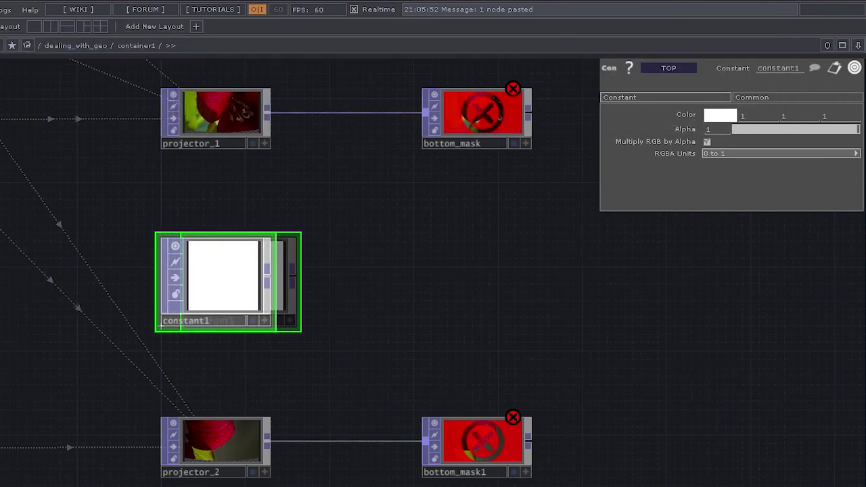
Change the constant1 color to black with a value of 0.
{"action": "left_click", "coordinate": [737, 112]}
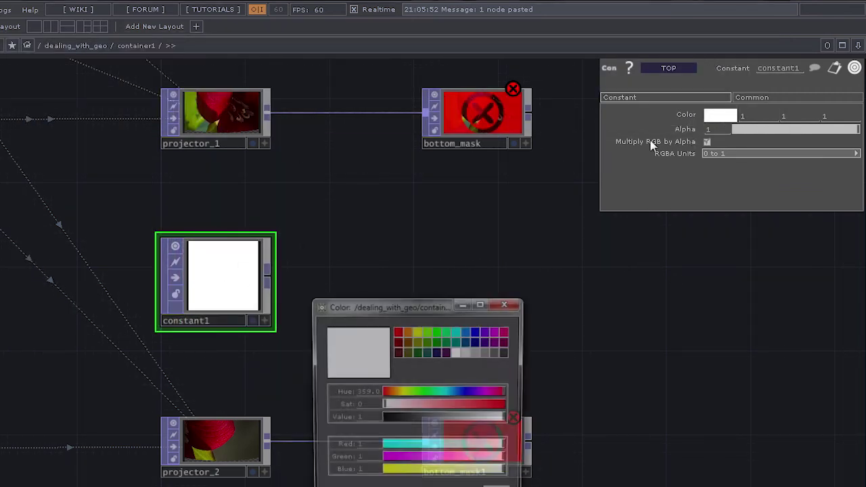
{"action": "left_click_drag", "start_coordinate": [501, 420], "coordinate": [312, 424]}
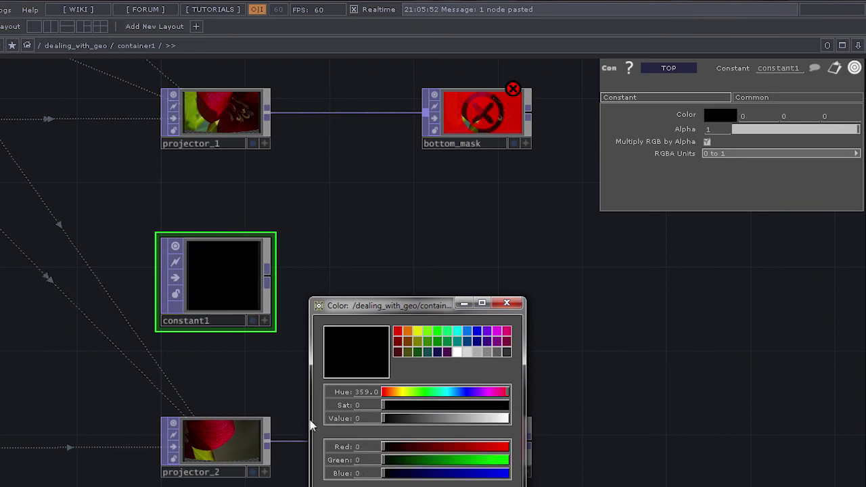
{"action": "left_click", "coordinate": [506, 302]}
Connect constant1 to bottom_mask and bottom_mask1, and make it the first input of each composite, above the projector render.
{"action": "left_click_drag", "start_coordinate": [270, 278], "coordinate": [426, 115]}
{"action": "left_click_drag", "start_coordinate": [270, 278], "coordinate": [427, 440]}
{"action": "left_click_drag", "start_coordinate": [561, 91], "coordinate": [483, 445]}
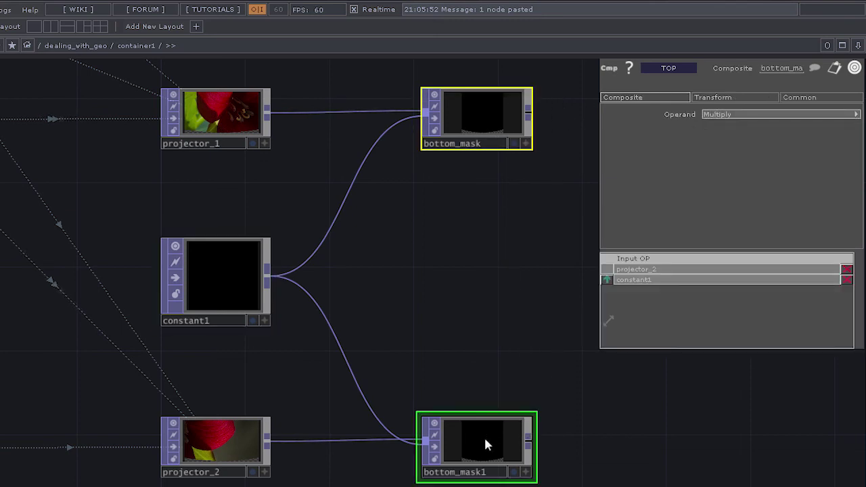
{"action": "left_click", "coordinate": [609, 278]}
{"action": "left_click", "coordinate": [561, 330]}
{"action": "right_click", "coordinate": [541, 103]}
{"action": "left_click_drag", "start_coordinate": [496, 67], "coordinate": [571, 150]}
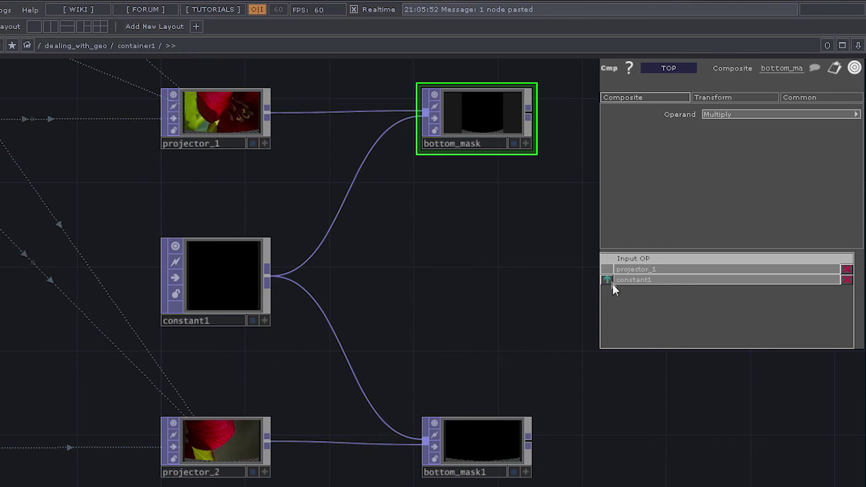
{"action": "left_click_drag", "start_coordinate": [568, 101], "coordinate": [464, 450]}
{"action": "left_click", "coordinate": [517, 340]}
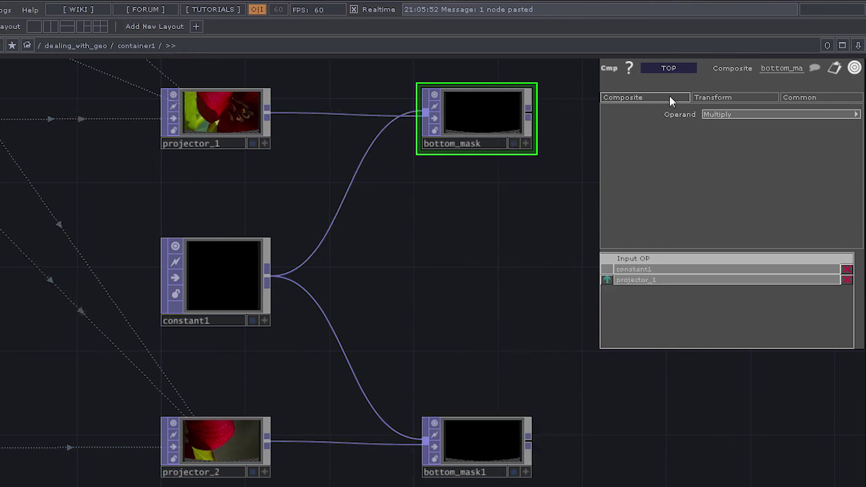
Set the composite operand of both bottom_mask and bottom_mask1 to Add.
{"action": "left_click", "coordinate": [724, 114]}
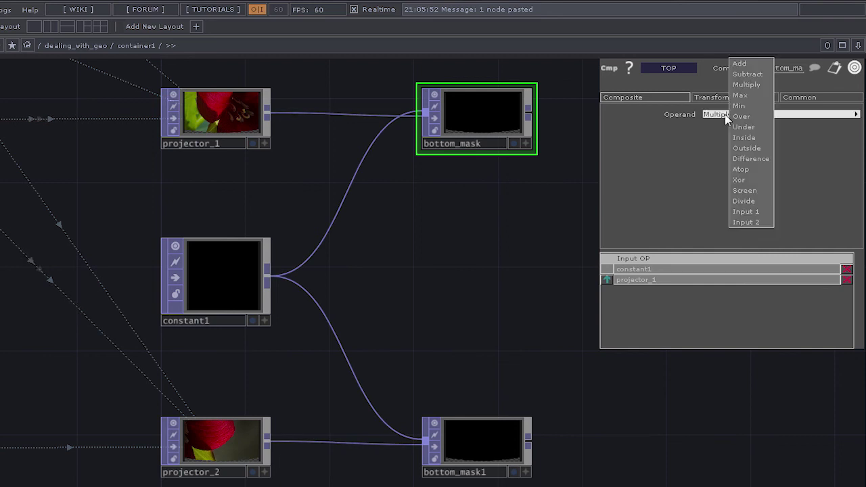
{"action": "left_click", "coordinate": [756, 62]}
{"action": "left_click", "coordinate": [727, 114]}
{"action": "left_click", "coordinate": [744, 61]}
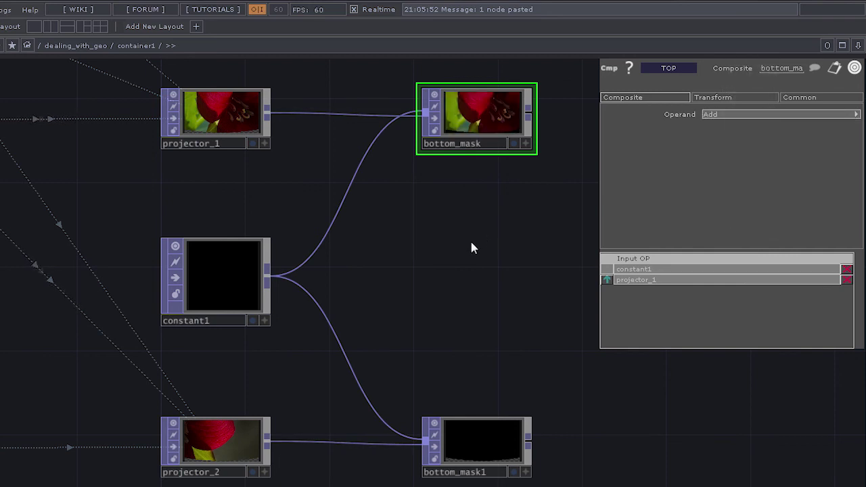
{"action": "left_click", "coordinate": [502, 456]}
{"action": "left_click", "coordinate": [745, 115]}
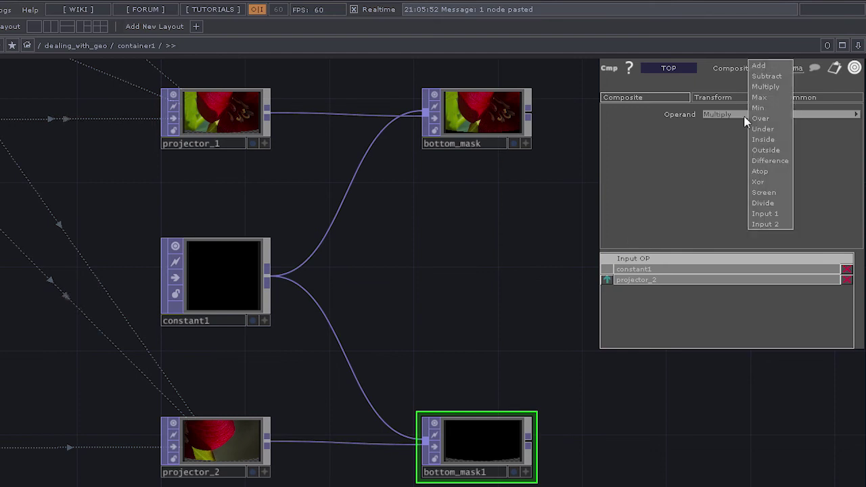
{"action": "left_click", "coordinate": [758, 65]}
Display bottom_mask1 in the network background to inspect the masked bottom edge of the projector_2 image.
{"action": "scroll", "coordinate": [477, 411], "scroll_direction": "up", "scroll_amount": 5}
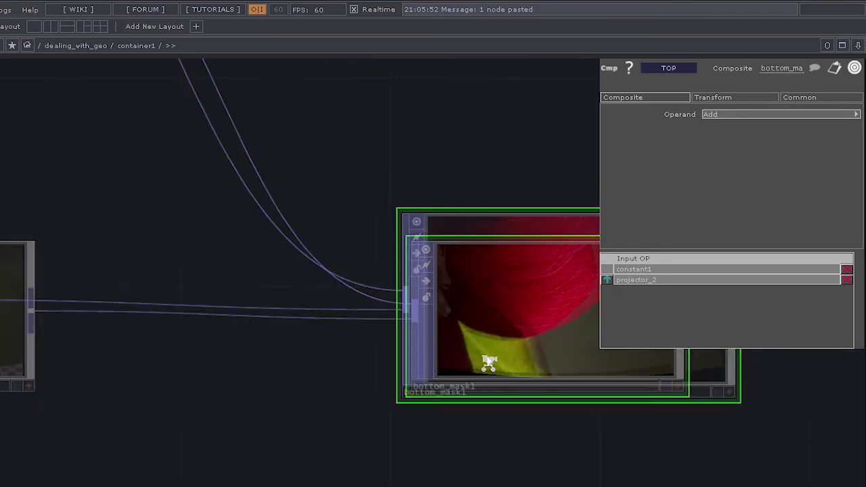
{"action": "scroll", "coordinate": [580, 425], "scroll_direction": "down", "scroll_amount": 4}
{"action": "left_click_drag", "start_coordinate": [493, 232], "coordinate": [292, 155]}
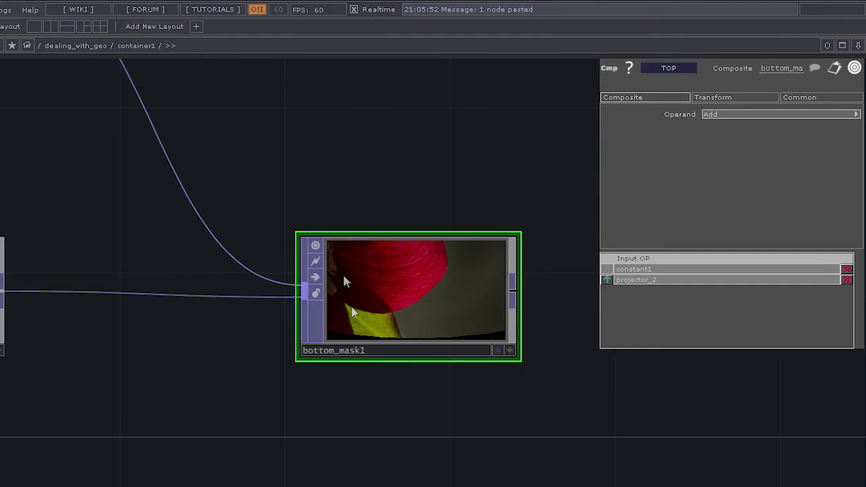
{"action": "left_click", "coordinate": [495, 350]}
{"action": "scroll", "coordinate": [509, 378], "scroll_direction": "down", "scroll_amount": 3}
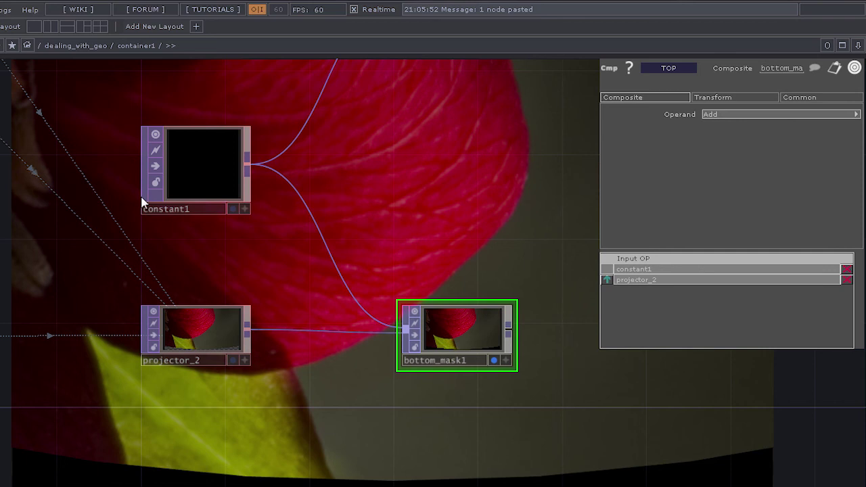
Show the background settings of cam2 and bypass constant1 to expose the transparent area below the dome.
{"action": "scroll", "coordinate": [166, 266], "scroll_direction": "down", "scroll_amount": 3}
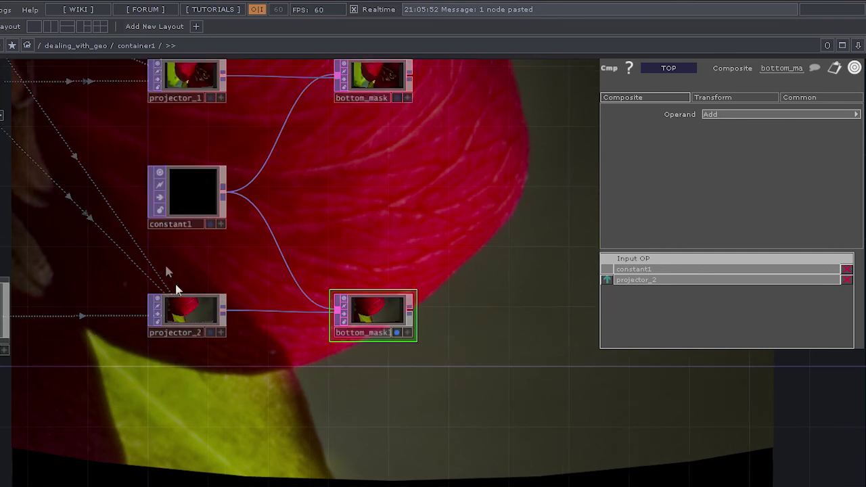
{"action": "left_click_drag", "start_coordinate": [123, 435], "coordinate": [222, 450]}
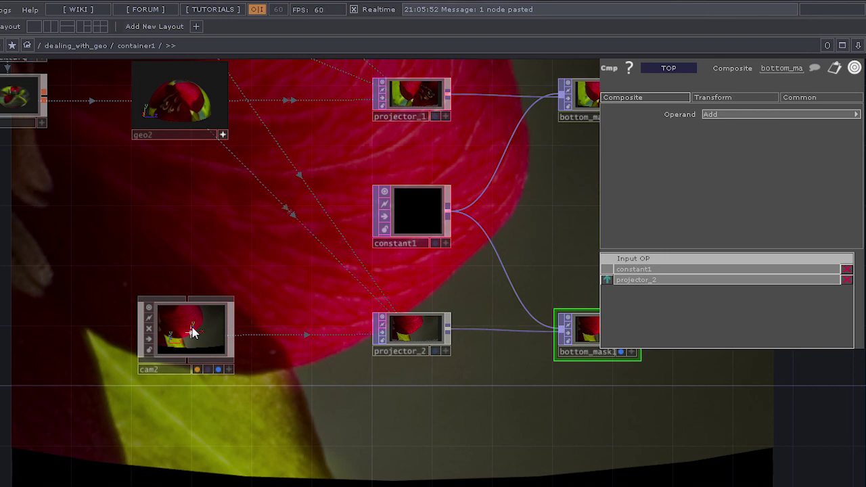
{"action": "left_click_drag", "start_coordinate": [154, 230], "coordinate": [189, 330]}
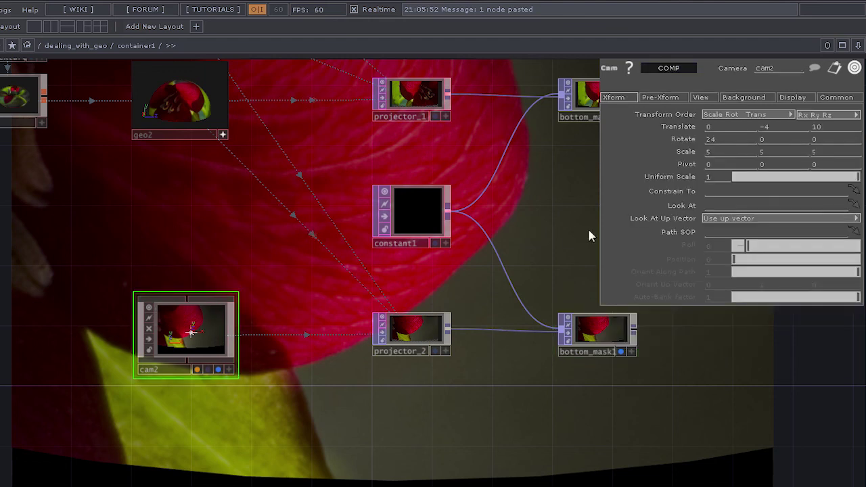
{"action": "left_click", "coordinate": [690, 97]}
{"action": "left_click", "coordinate": [595, 62]}
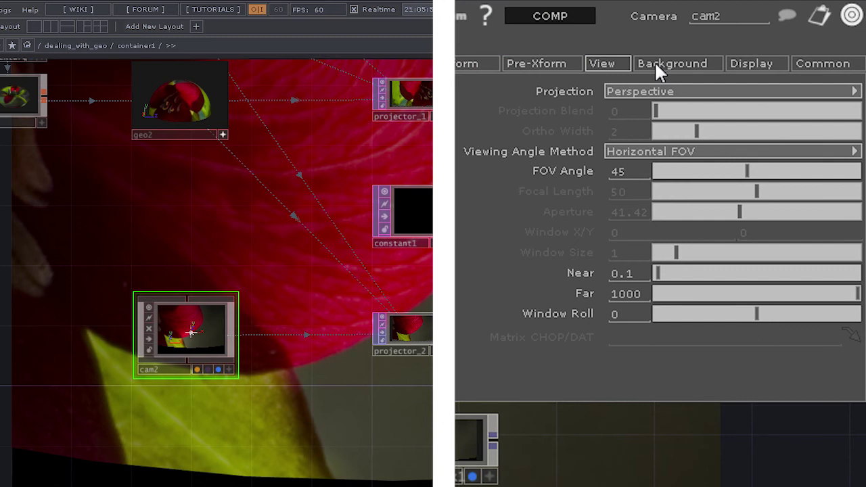
{"action": "left_click", "coordinate": [653, 64]}
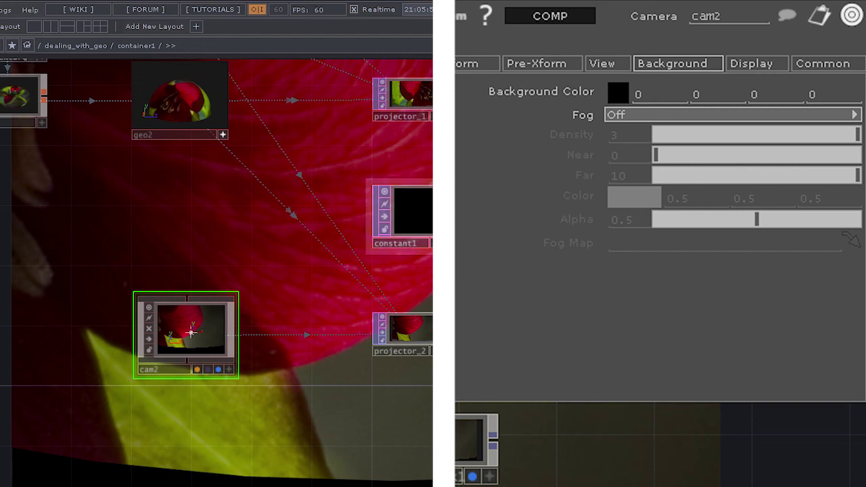
{"action": "left_click", "coordinate": [385, 216]}
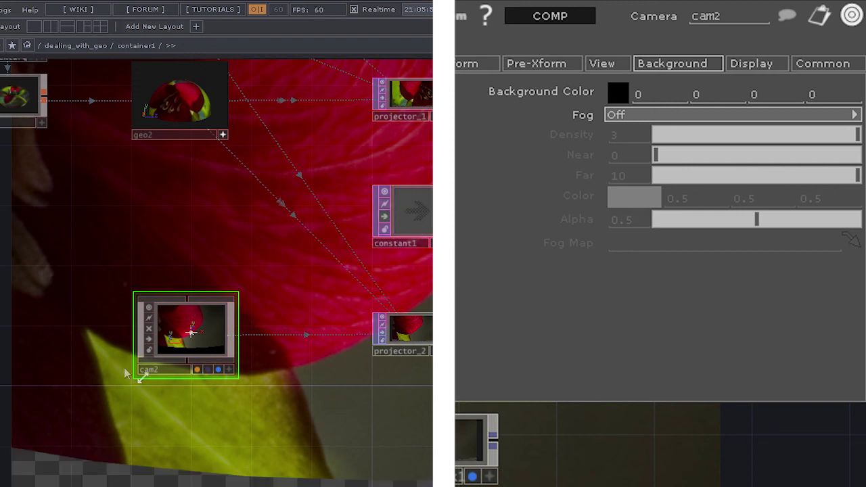
Set cam2's background color to 0, 0, 0 with an alpha of 100 and inspect the projector_2 render.
{"action": "left_click", "coordinate": [639, 100]}
{"action": "key", "text": "BackSpace"}
{"action": "type", "text": "100"}
{"action": "key", "text": "BackSpace"}
{"action": "key", "text": "BackSpace"}
{"action": "key", "text": "BackSpace"}
{"action": "type", "text": "0"}
{"action": "key", "text": "Tab"}
{"action": "key", "text": "Tab"}
{"action": "key", "text": "Tab"}
{"action": "type", "text": "100"}
{"action": "key", "text": "Return"}
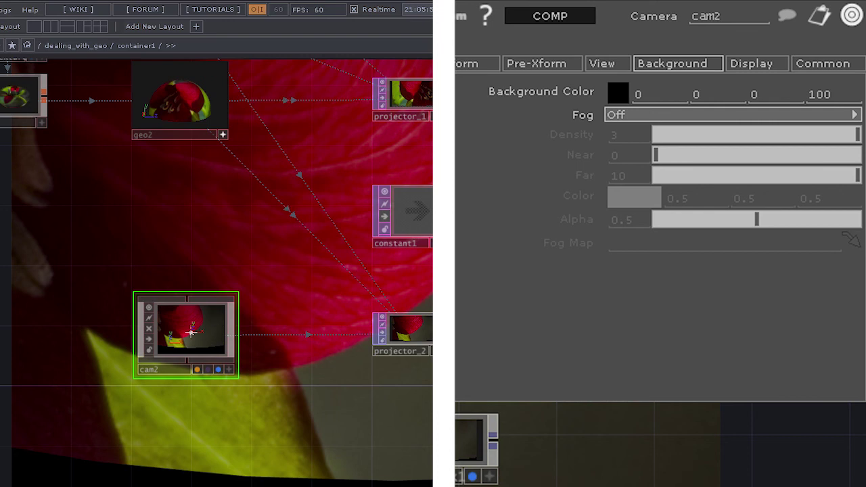
{"action": "scroll", "coordinate": [429, 353], "scroll_direction": "up", "scroll_amount": 5}
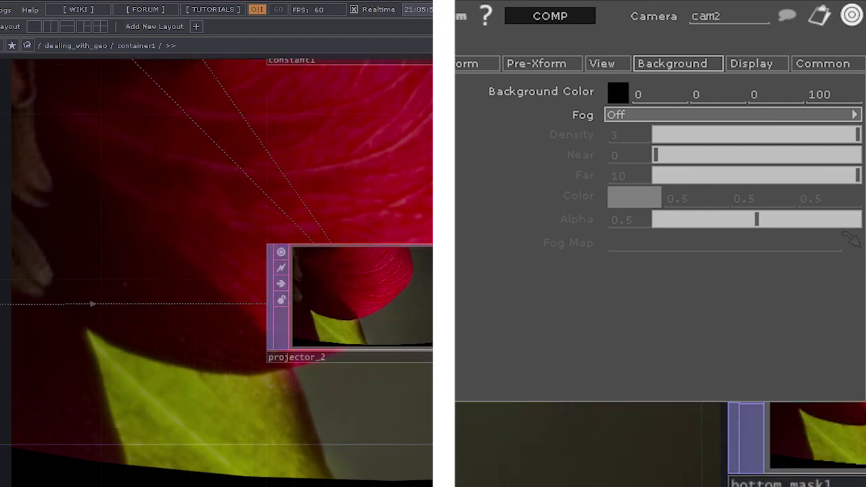
{"action": "left_click_drag", "start_coordinate": [430, 379], "coordinate": [266, 380]}
Reset cam2's background alpha to 0 and take constant1 out of bypass.
{"action": "left_click", "coordinate": [836, 95]}
{"action": "left_click", "coordinate": [834, 96]}
{"action": "type", "text": "0"}
{"action": "key", "text": "Return"}
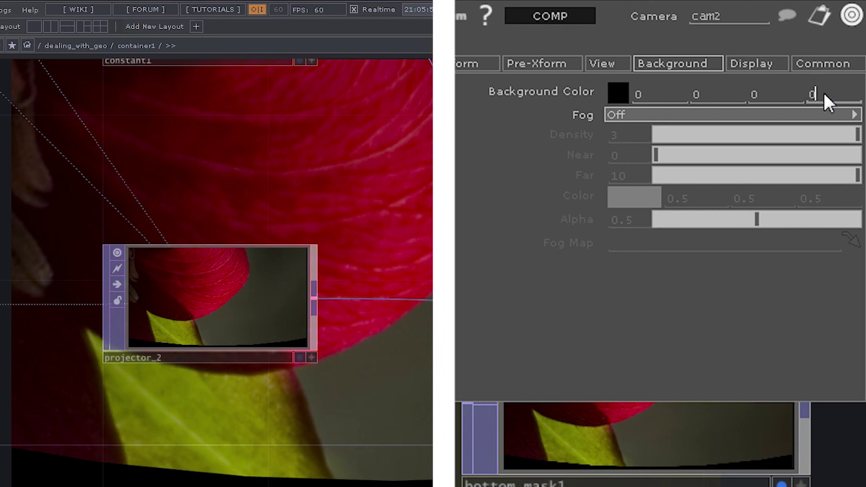
{"action": "scroll", "coordinate": [369, 209], "scroll_direction": "down", "scroll_amount": 4}
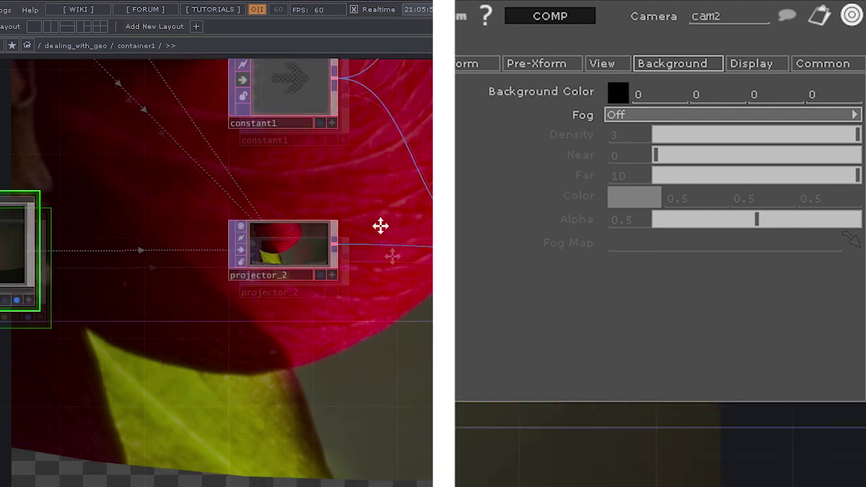
{"action": "left_click", "coordinate": [281, 171]}
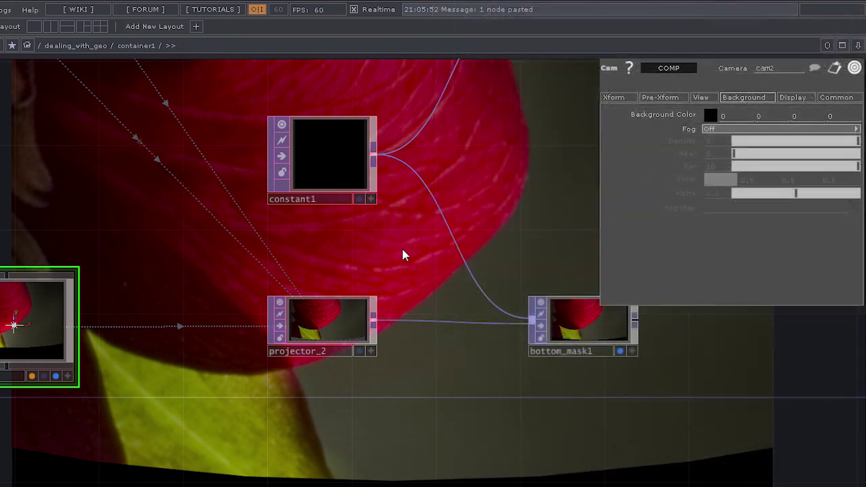
Review the whole network from the dome texture and cameras through to the two bottom mask composites.
{"action": "scroll", "coordinate": [397, 252], "scroll_direction": "down", "scroll_amount": 3}
{"action": "left_click_drag", "start_coordinate": [558, 189], "coordinate": [469, 219]}
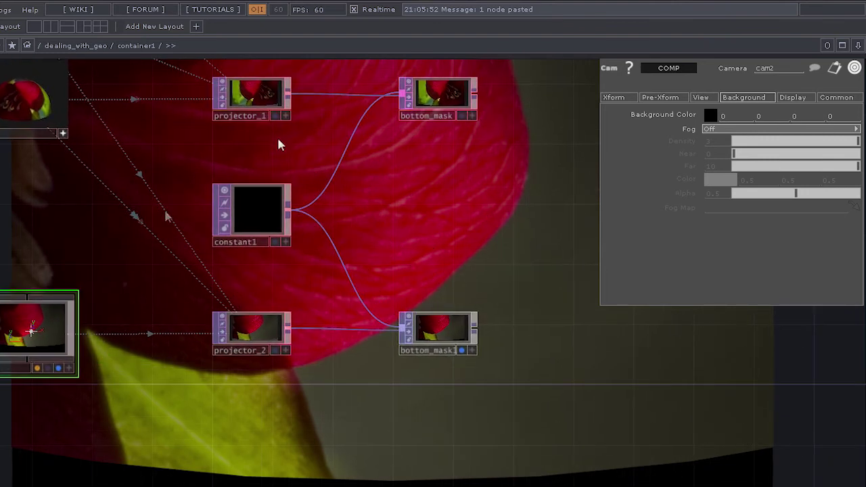
{"action": "scroll", "coordinate": [338, 232], "scroll_direction": "down", "scroll_amount": 1}
{"action": "scroll", "coordinate": [337, 232], "scroll_direction": "down", "scroll_amount": 2}
{"action": "left_click_drag", "start_coordinate": [390, 246], "coordinate": [458, 295]}
{"action": "scroll", "coordinate": [449, 270], "scroll_direction": "down", "scroll_amount": 3}
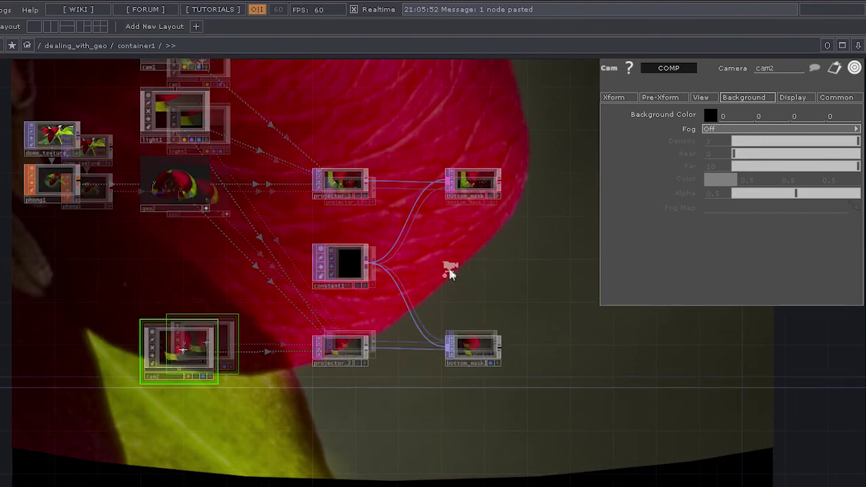
{"action": "left_click_drag", "start_coordinate": [400, 155], "coordinate": [382, 185]}
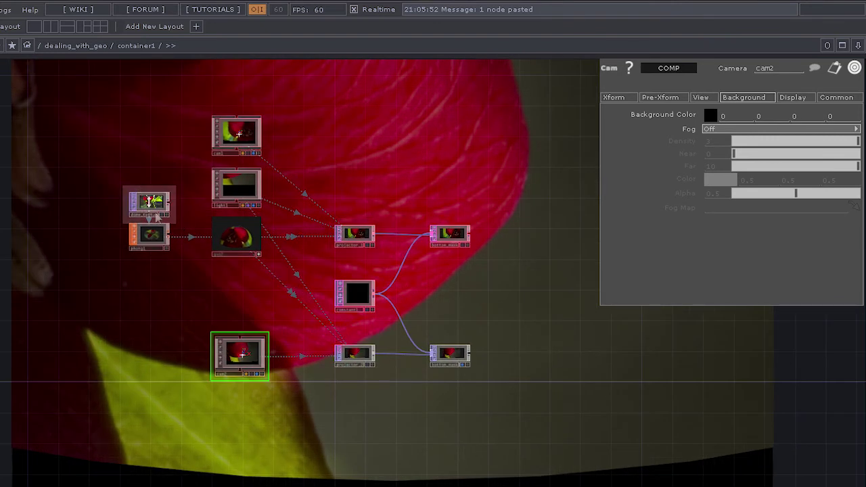
Examine dome_texture, phong1 and geo2, orbiting the geo2 preview to view the textured dome from the side.
{"action": "scroll", "coordinate": [148, 203], "scroll_direction": "up", "scroll_amount": 2}
{"action": "scroll", "coordinate": [135, 191], "scroll_direction": "up", "scroll_amount": 3}
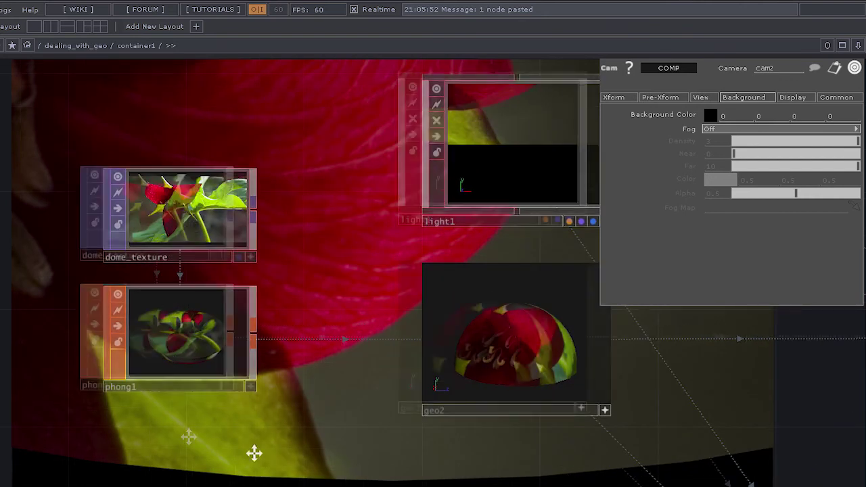
{"action": "left_click_drag", "start_coordinate": [254, 453], "coordinate": [102, 418]}
{"action": "left_click_drag", "start_coordinate": [290, 305], "coordinate": [353, 309]}
{"action": "scroll", "coordinate": [369, 314], "scroll_direction": "down", "scroll_amount": 2}
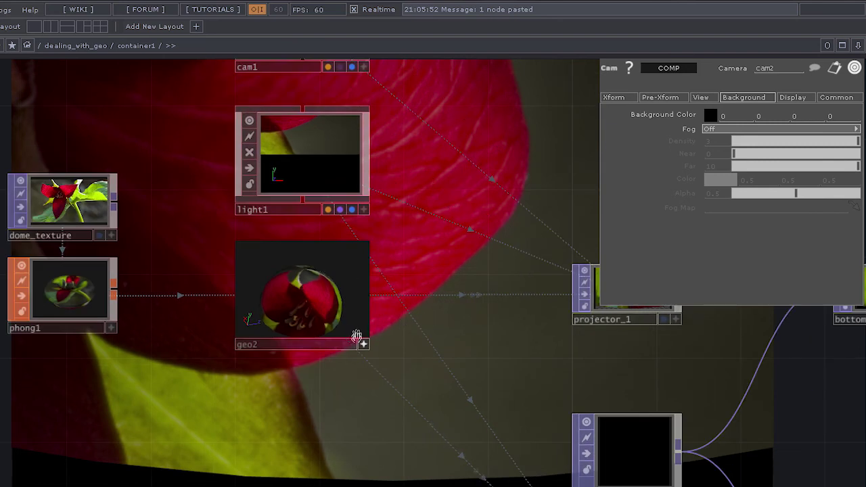
{"action": "key", "text": "h"}
{"action": "right_click_drag", "start_coordinate": [306, 323], "coordinate": [285, 242]}
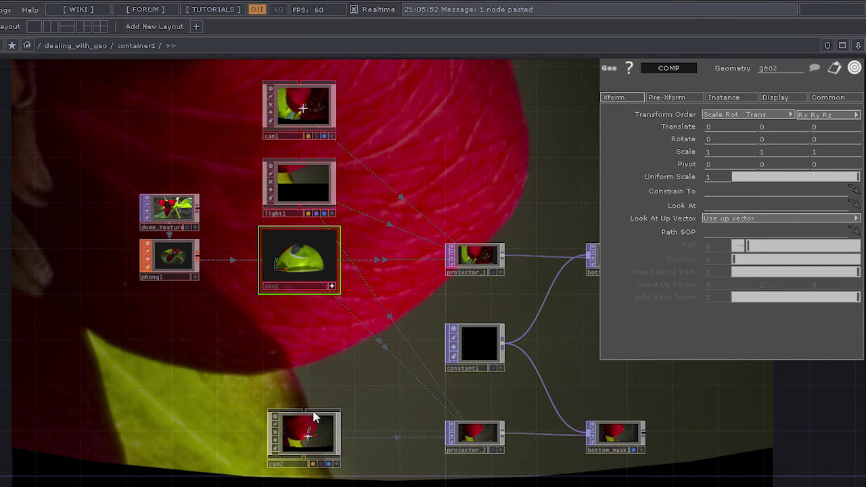
Examine the projector renders, constant1 and the masked bottom edge in bottom_mask1.
{"action": "left_click_drag", "start_coordinate": [367, 393], "coordinate": [222, 359]}
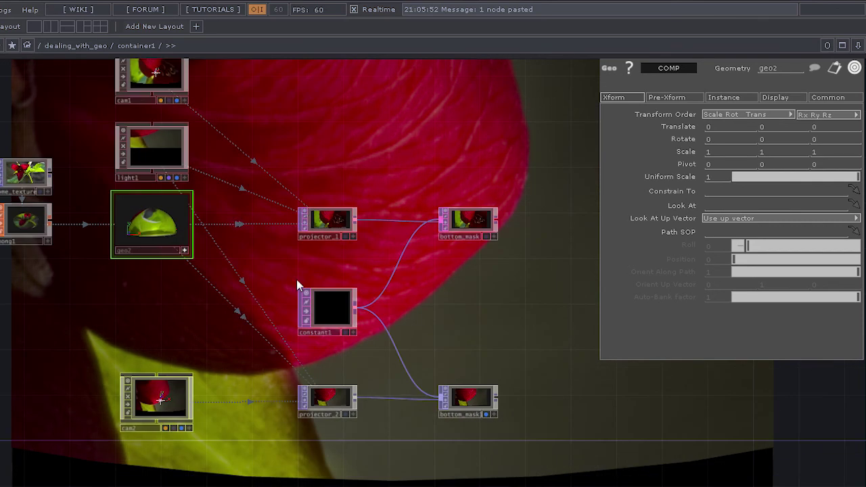
{"action": "scroll", "coordinate": [296, 279], "scroll_direction": "up", "scroll_amount": 3}
{"action": "left_click_drag", "start_coordinate": [445, 338], "coordinate": [354, 292]}
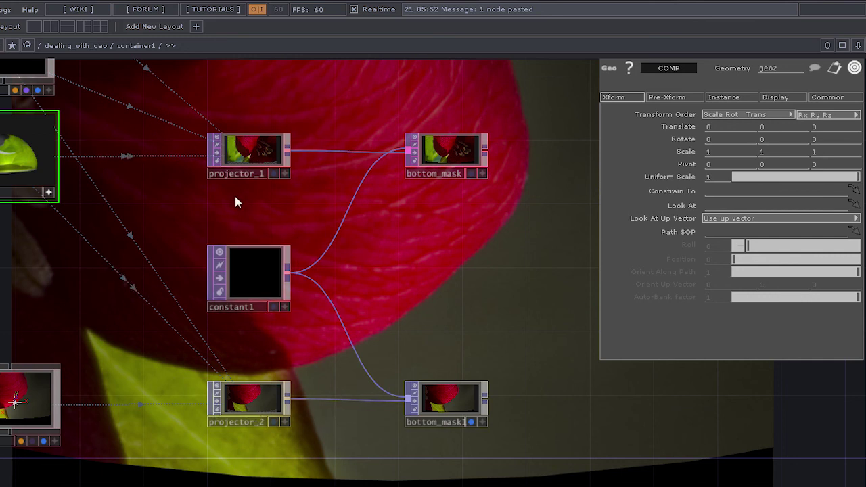
{"action": "scroll", "coordinate": [294, 284], "scroll_direction": "up", "scroll_amount": 4}
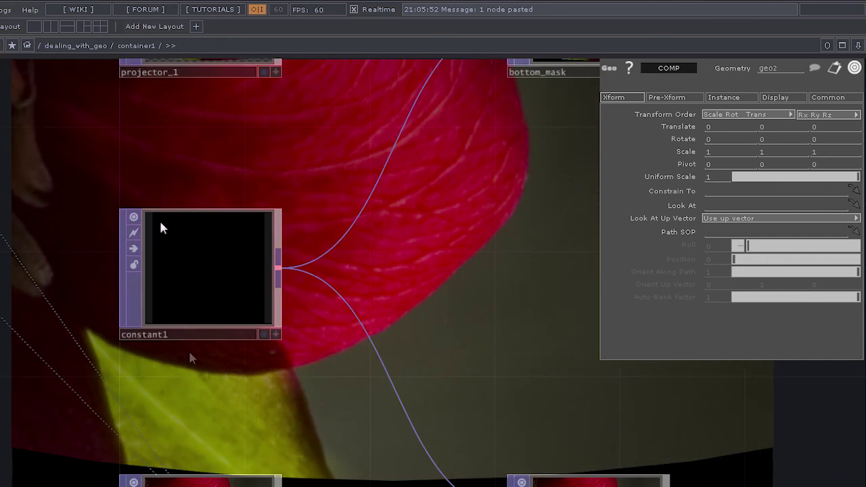
{"action": "left_click_drag", "start_coordinate": [333, 207], "coordinate": [80, 130]}
{"action": "left_click_drag", "start_coordinate": [113, 293], "coordinate": [203, 268]}
{"action": "scroll", "coordinate": [497, 448], "scroll_direction": "up", "scroll_amount": 4}
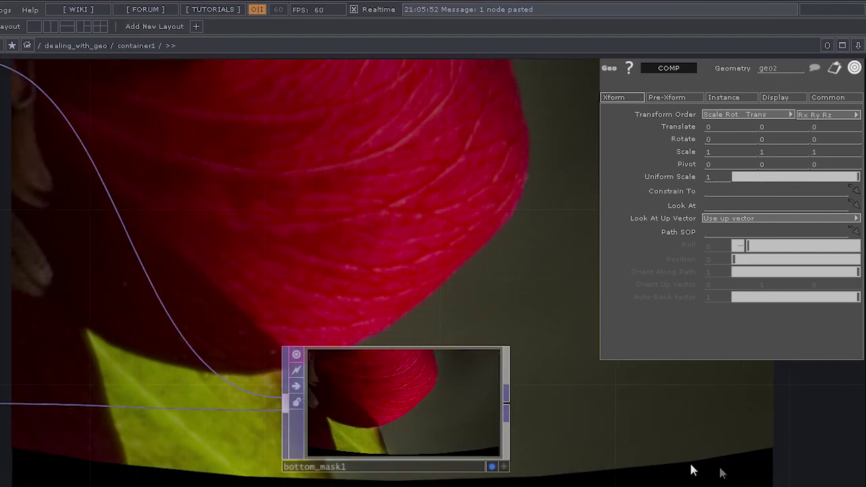
Stop displaying bottom_mask1 in the network background.
{"action": "scroll", "coordinate": [480, 290], "scroll_direction": "down", "scroll_amount": 4}
{"action": "scroll", "coordinate": [480, 292], "scroll_direction": "down", "scroll_amount": 5}
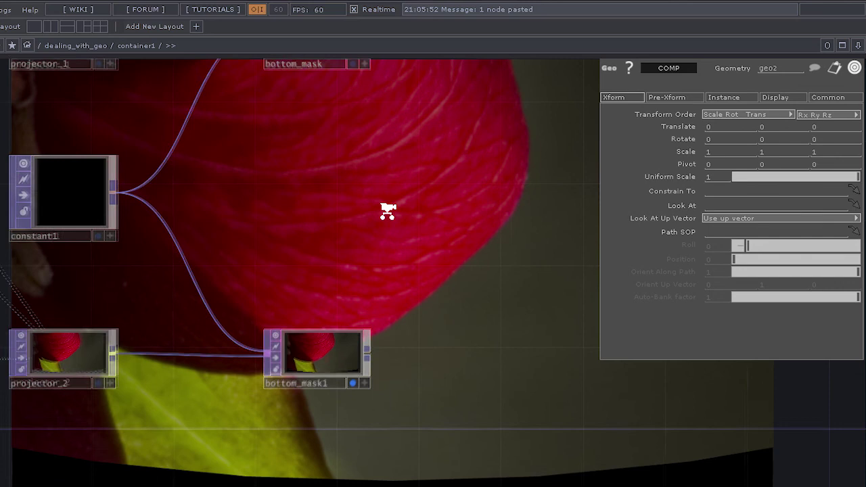
{"action": "left_click", "coordinate": [366, 306]}
{"action": "left_click_drag", "start_coordinate": [409, 238], "coordinate": [460, 306]}
{"action": "scroll", "coordinate": [242, 289], "scroll_direction": "up", "scroll_amount": 2}
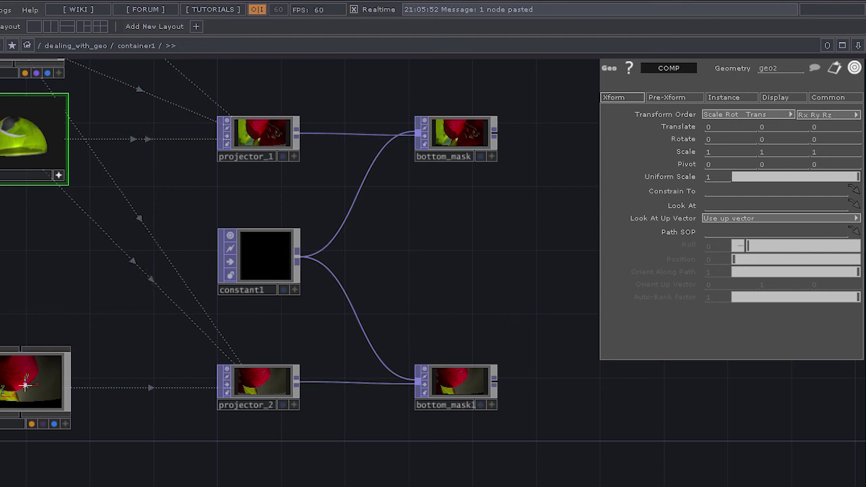
Inspect the textured dome in the geo2 preview from another angle and review the complete projector network.
{"action": "left_click_drag", "start_coordinate": [76, 276], "coordinate": [184, 275]}
{"action": "scroll", "coordinate": [101, 257], "scroll_direction": "down", "scroll_amount": 4}
{"action": "scroll", "coordinate": [29, 205], "scroll_direction": "up", "scroll_amount": 4}
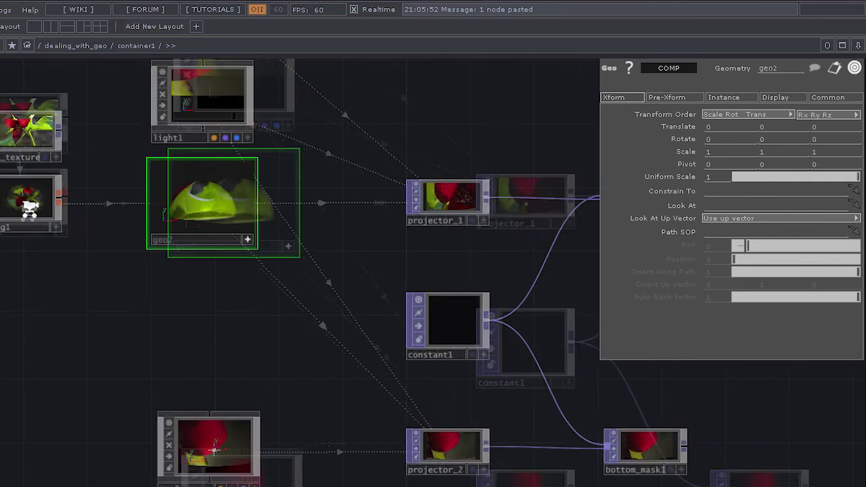
{"action": "scroll", "coordinate": [27, 206], "scroll_direction": "up", "scroll_amount": 2}
{"action": "left_click_drag", "start_coordinate": [228, 200], "coordinate": [299, 176]}
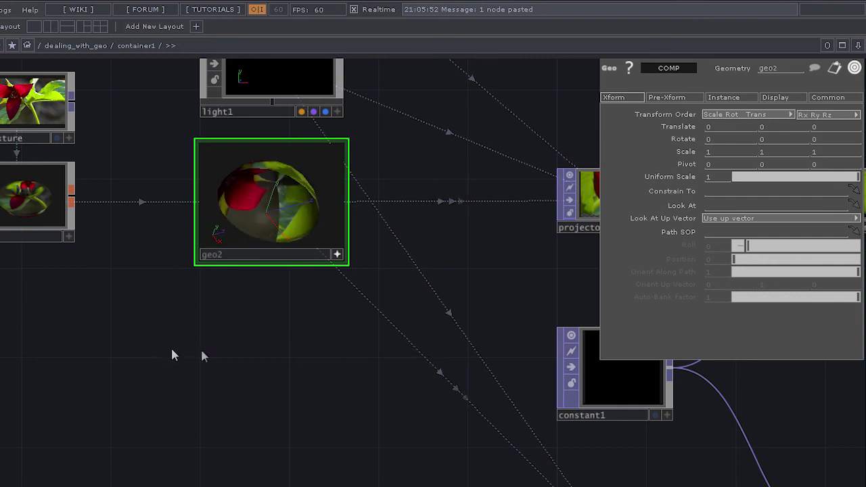
{"action": "scroll", "coordinate": [212, 348], "scroll_direction": "down", "scroll_amount": 5}
{"action": "left_click_drag", "start_coordinate": [337, 368], "coordinate": [236, 348]}
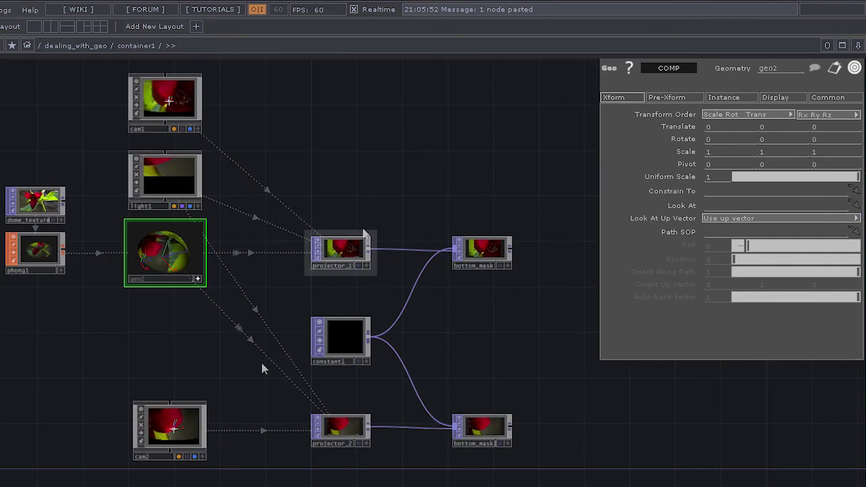